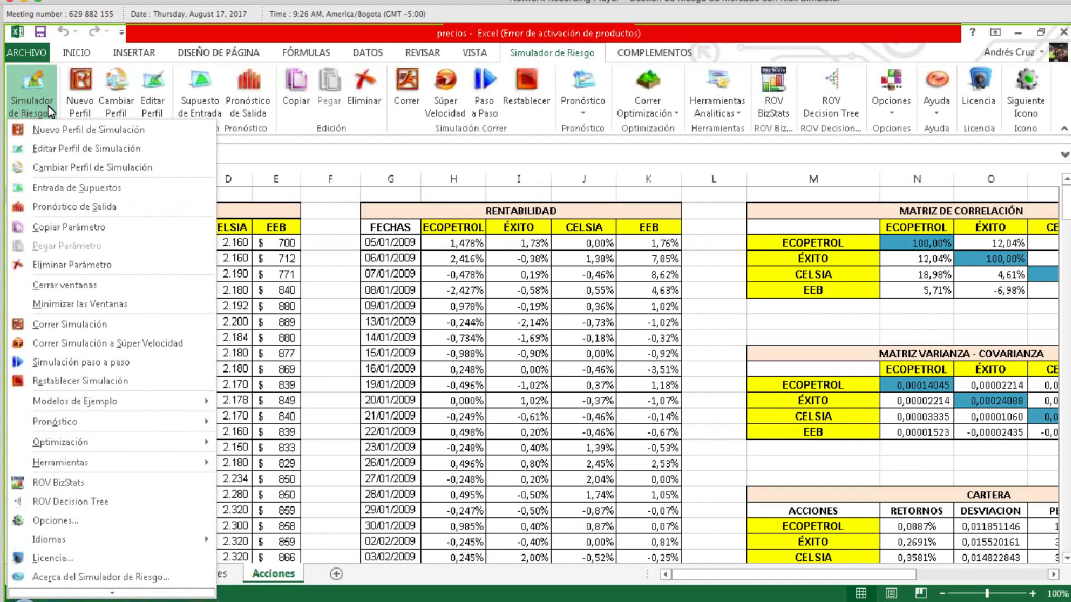
Review the simulation profile, forecast, optimization and analytical tool commands offered by the Simulador de Riesgo add-in.
{"action": "left_click", "coordinate": [50, 112]}
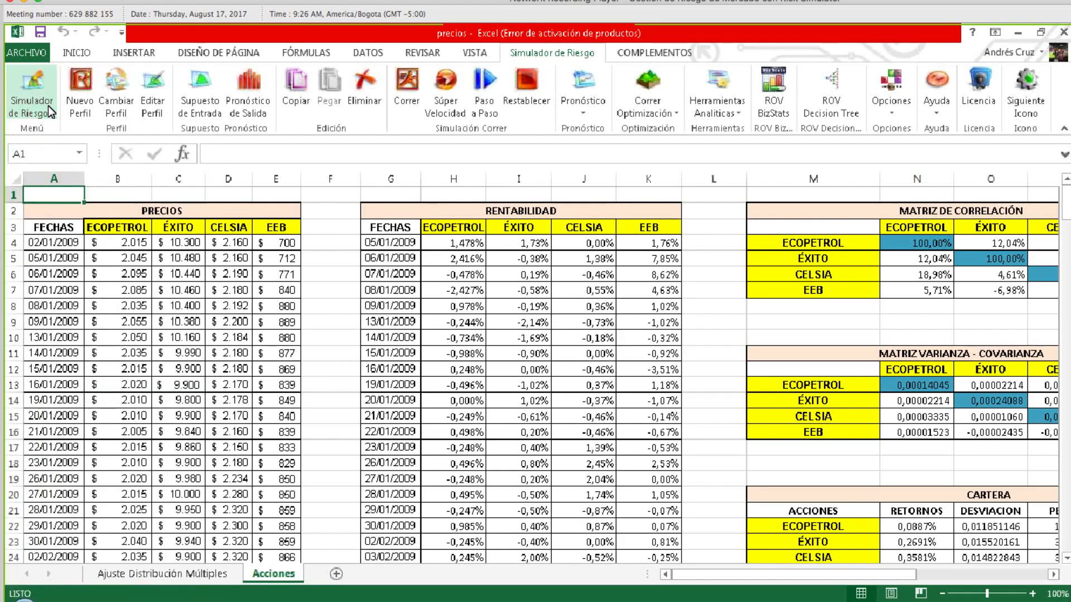
{"action": "left_click", "coordinate": [49, 110]}
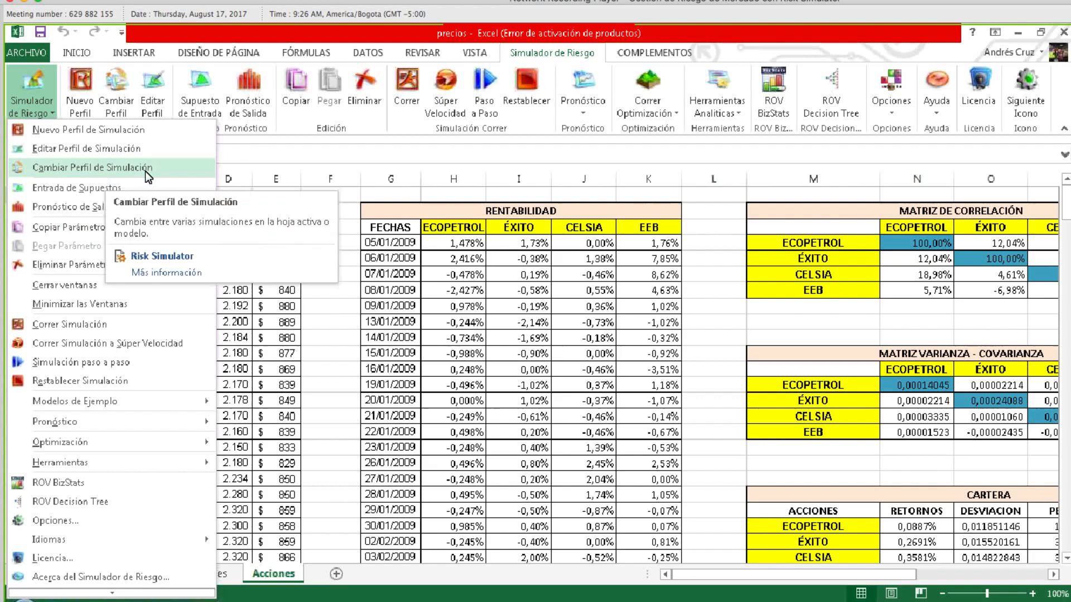
{"action": "left_click", "coordinate": [347, 156]}
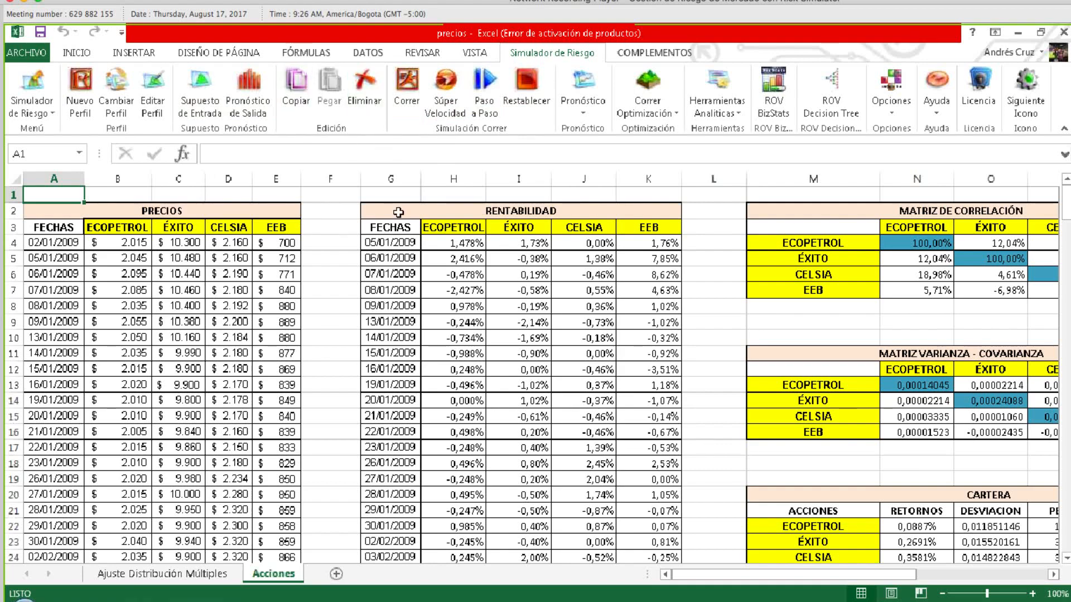
{"action": "left_click", "coordinate": [584, 109]}
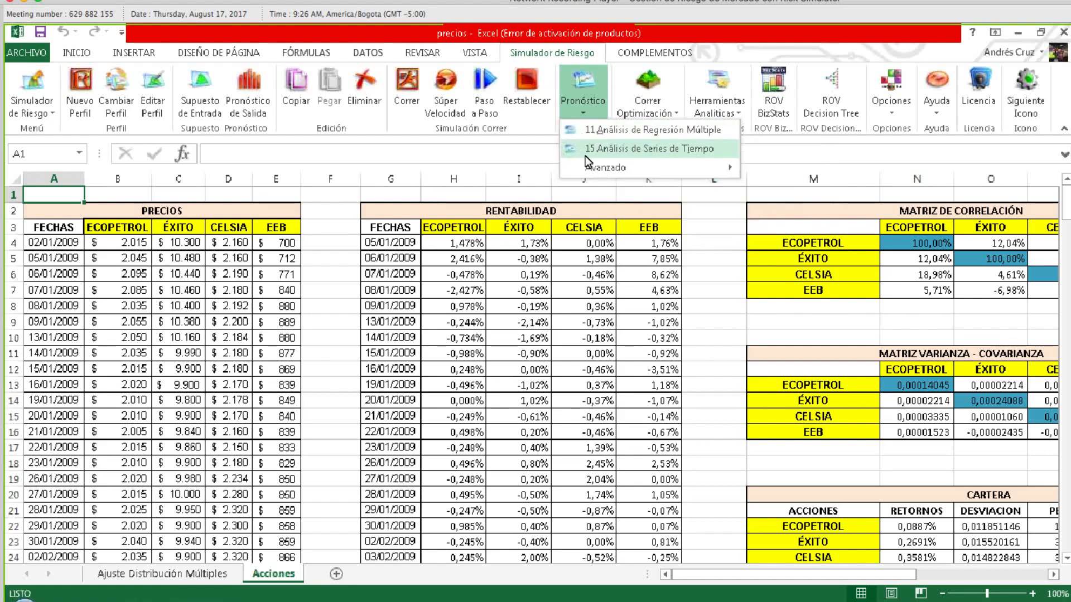
{"action": "mouse_move", "coordinate": [589, 166]}
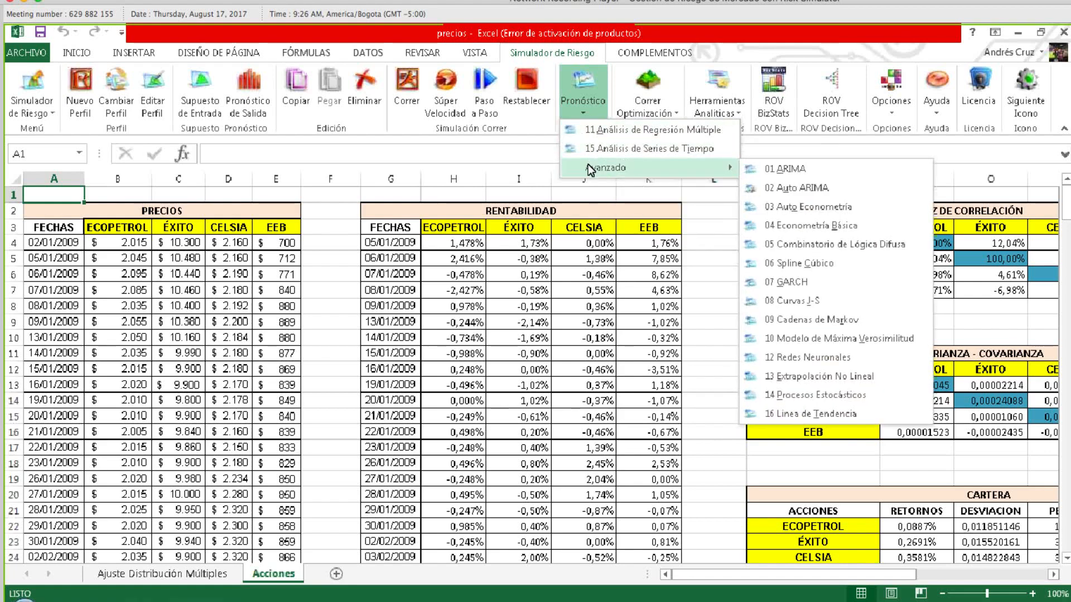
{"action": "left_click", "coordinate": [654, 103]}
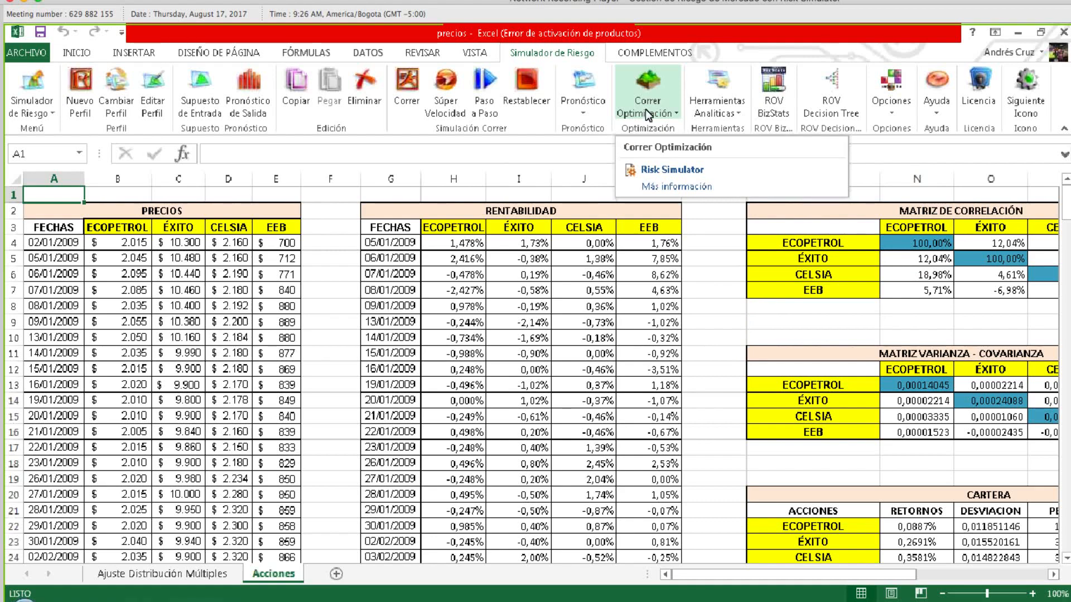
{"action": "left_click", "coordinate": [701, 102]}
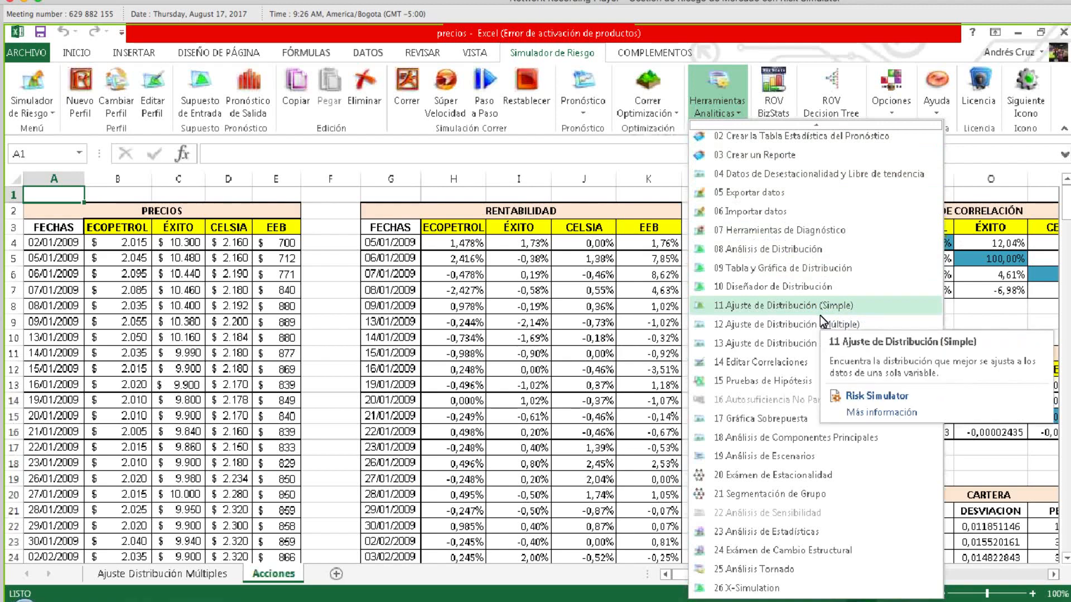
{"action": "left_click", "coordinate": [667, 142]}
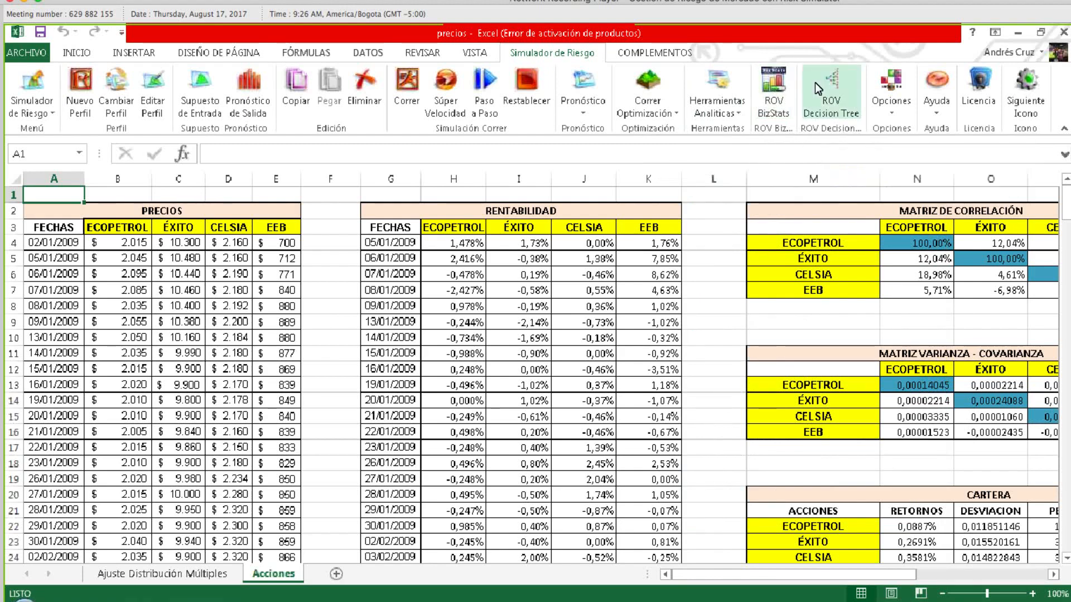
Open the Simulador de Riesgo user manual and highlight the section 2.2.2 heading "Correr una Simulación Monte Carlo".
{"action": "left_click", "coordinate": [949, 98]}
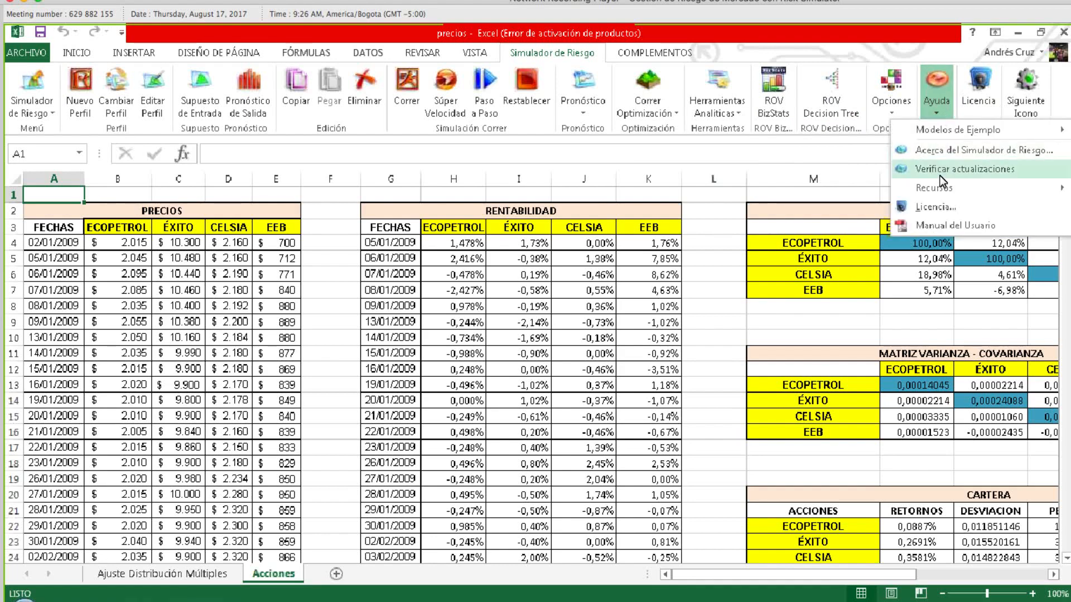
{"action": "left_click", "coordinate": [943, 224]}
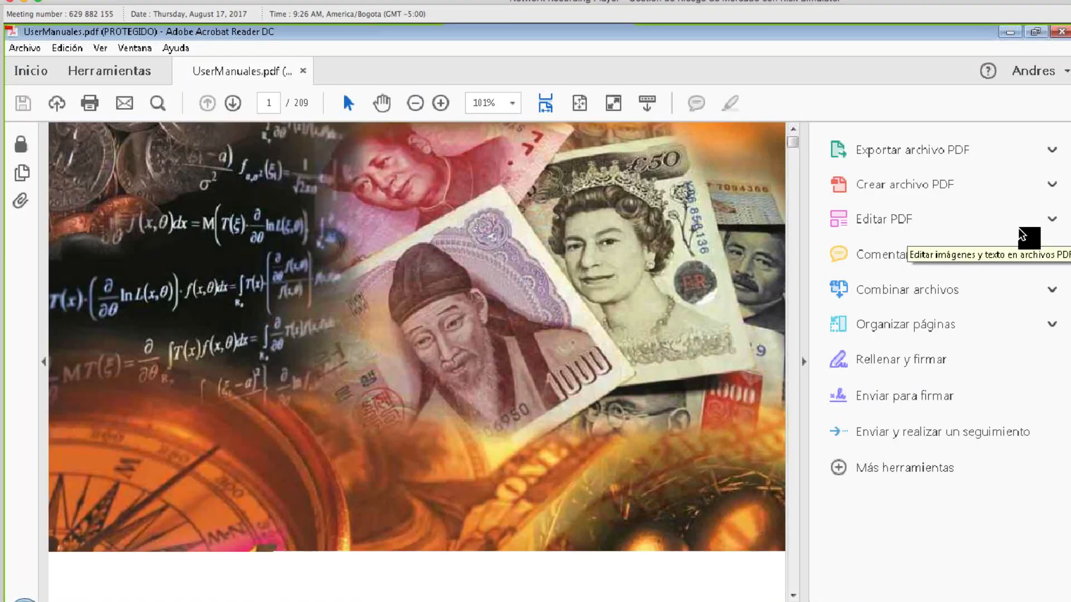
{"action": "left_click_drag", "start_coordinate": [793, 143], "coordinate": [782, 182]}
{"action": "left_click_drag", "start_coordinate": [277, 274], "coordinate": [494, 275]}
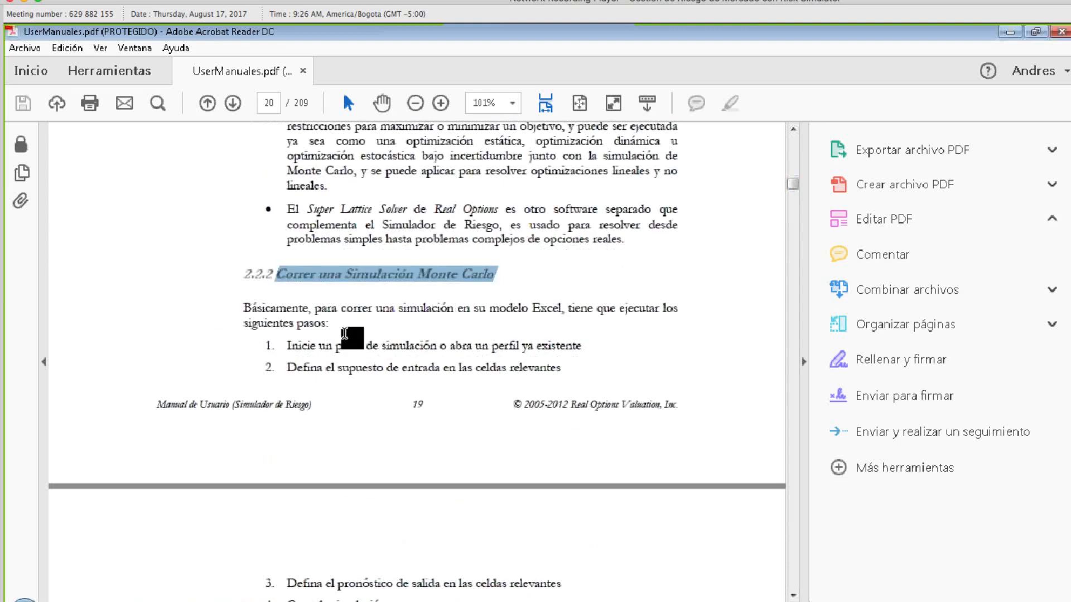
Read the manual's steps for running a Monte Carlo simulation and its explanation of the new simulation profile settings.
{"action": "scroll", "coordinate": [344, 333], "scroll_direction": "down", "scroll_amount": 5}
{"action": "scroll", "coordinate": [369, 298], "scroll_direction": "up", "scroll_amount": 2}
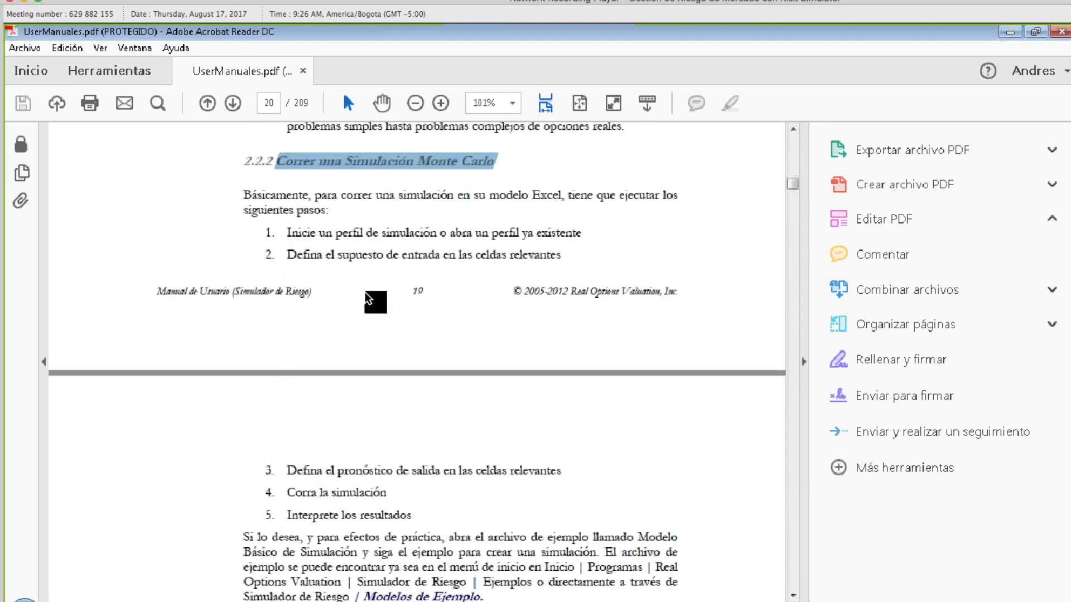
{"action": "scroll", "coordinate": [421, 464], "scroll_direction": "down", "scroll_amount": 10}
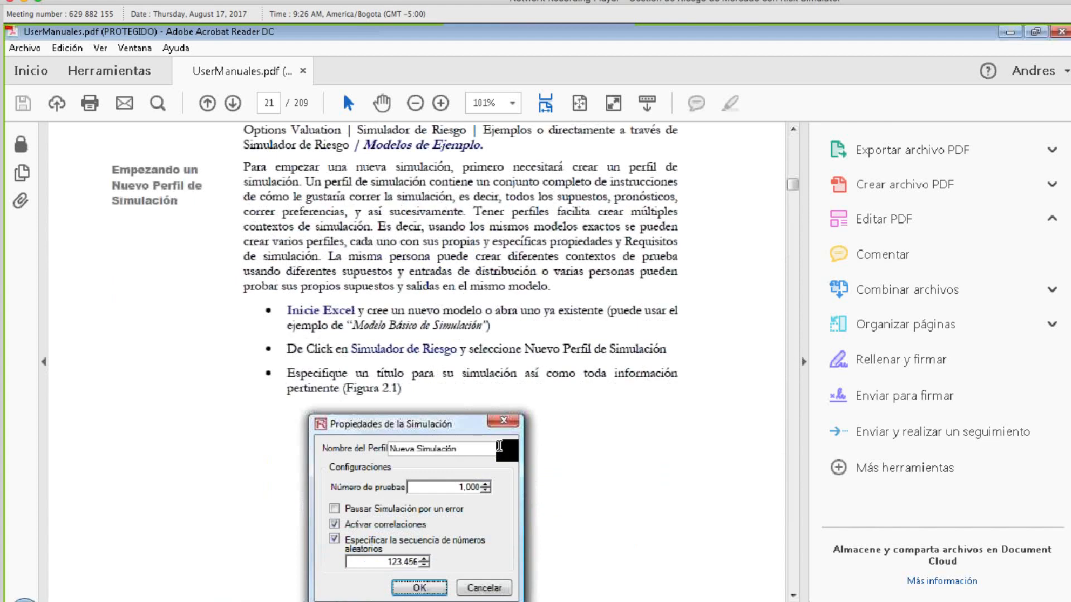
{"action": "scroll", "coordinate": [371, 394], "scroll_direction": "down", "scroll_amount": 3}
{"action": "scroll", "coordinate": [400, 303], "scroll_direction": "down", "scroll_amount": 4}
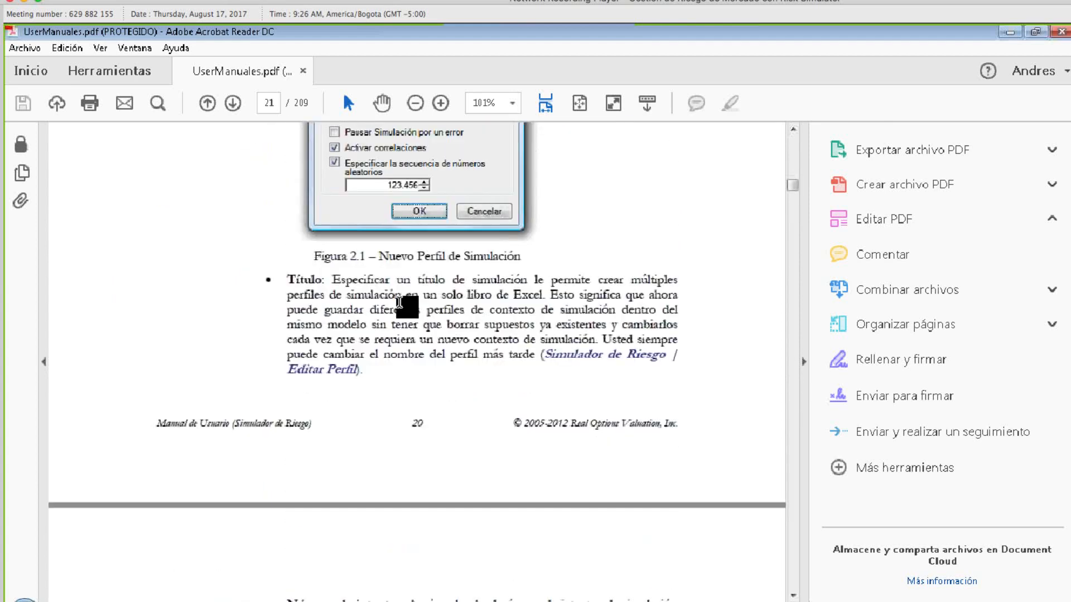
{"action": "scroll", "coordinate": [399, 302], "scroll_direction": "down", "scroll_amount": 7}
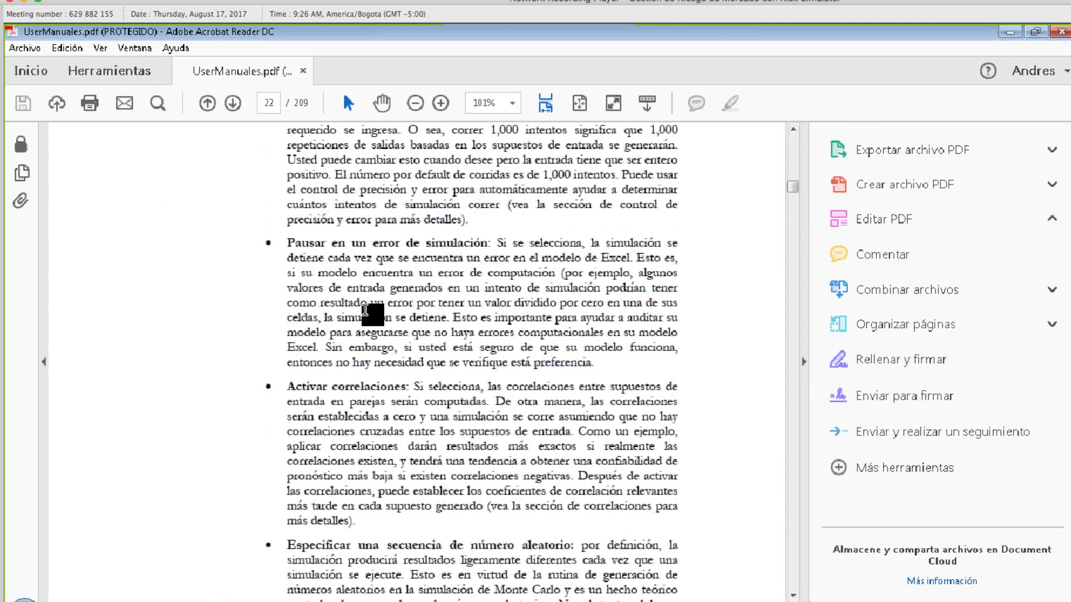
Switch back to the precios workbook in Excel and examine the PRECIOS and RENTABILIDAD tables on the Acciones sheet.
{"action": "key", "text": "alt+Tab"}
{"action": "left_click", "coordinate": [105, 213]}
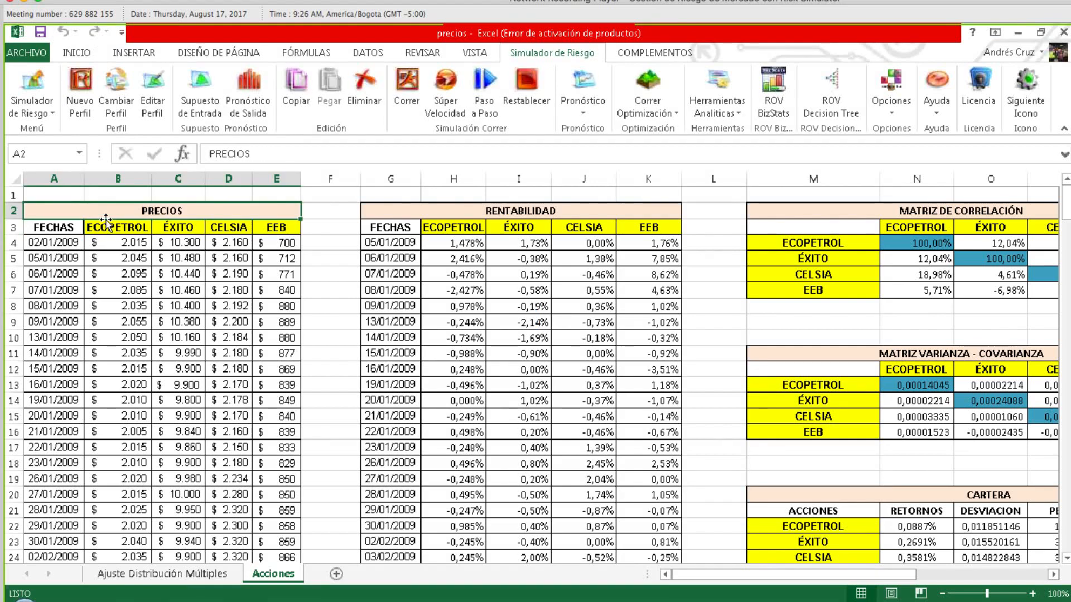
{"action": "key", "text": "Right"}
{"action": "key", "text": "Right"}
{"action": "key", "text": "Right"}
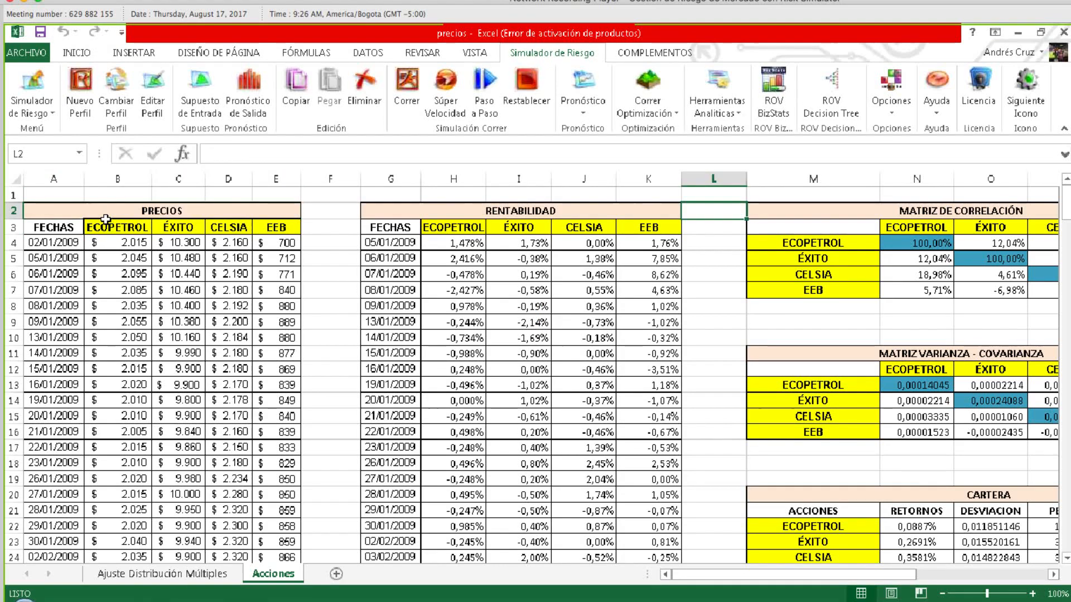
{"action": "key", "text": "Right"}
{"action": "key", "text": "Home"}
{"action": "key", "text": "Right"}
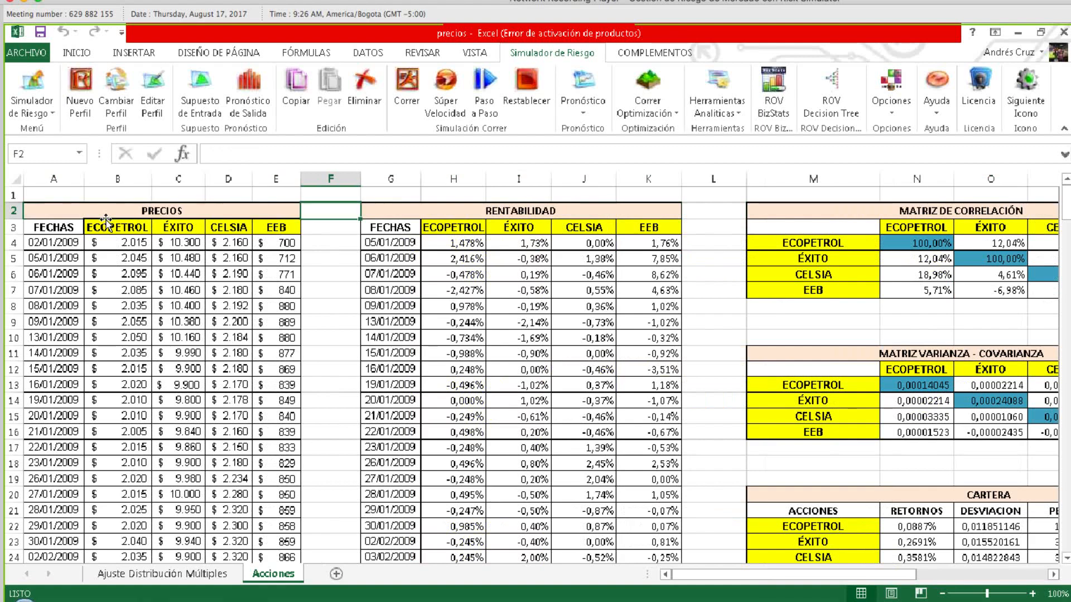
{"action": "key", "text": "Left"}
{"action": "key", "text": "Right"}
{"action": "key", "text": "Left"}
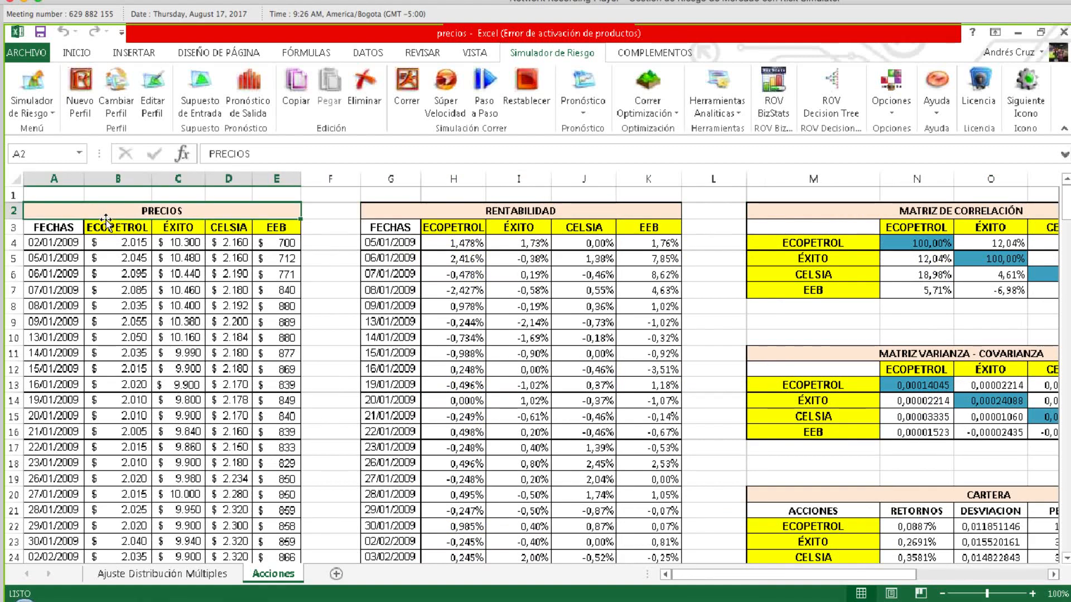
{"action": "key", "text": "Right"}
{"action": "key", "text": "Right"}
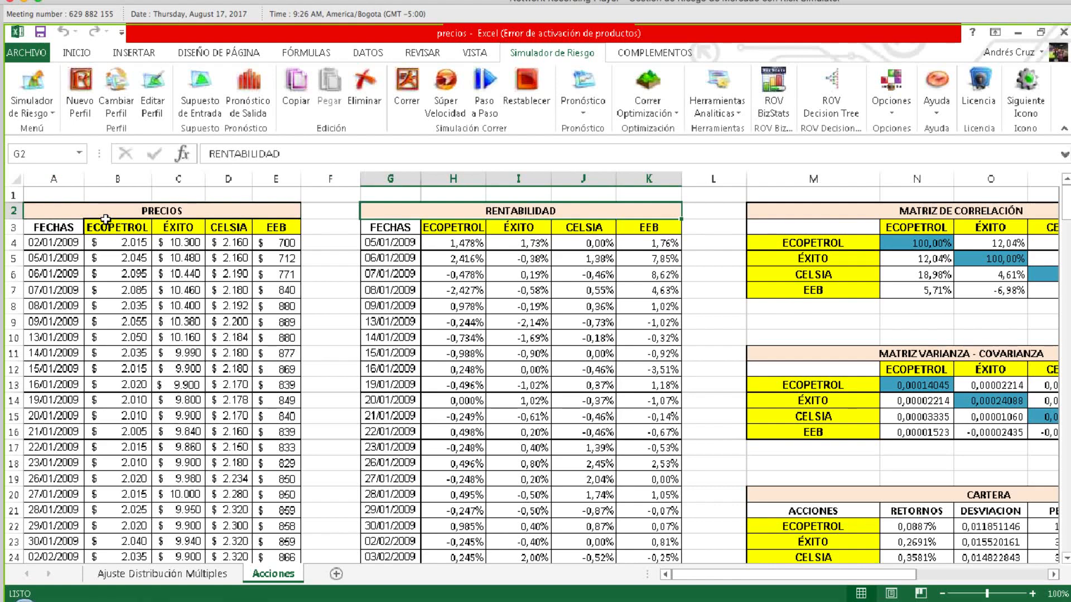
{"action": "key", "text": "Left"}
{"action": "key", "text": "Left"}
{"action": "key", "text": "Right"}
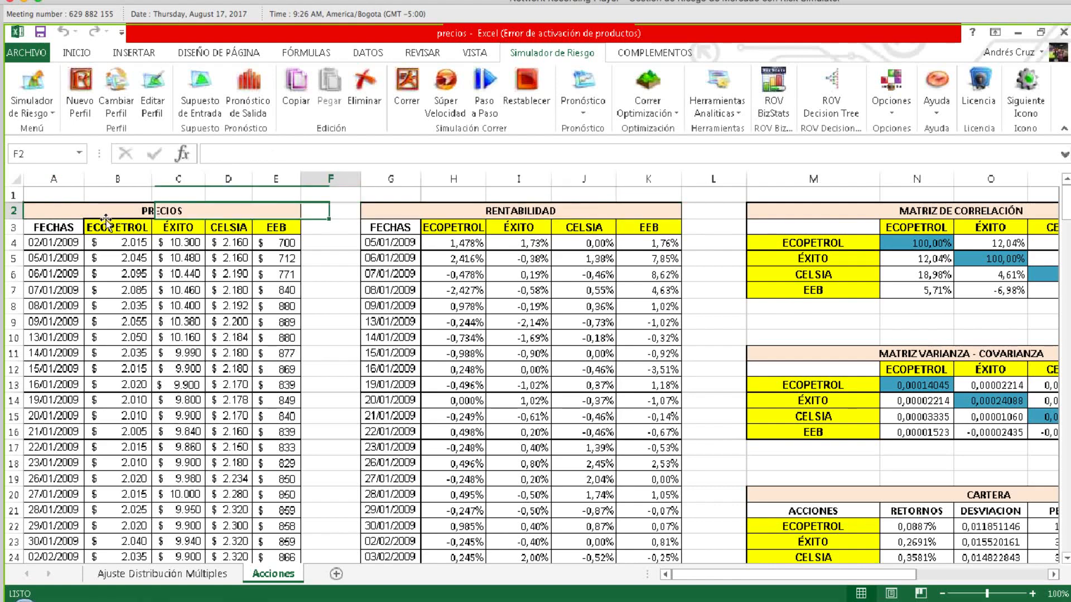
{"action": "key", "text": "Right"}
{"action": "key", "text": "Left"}
{"action": "key", "text": "Left"}
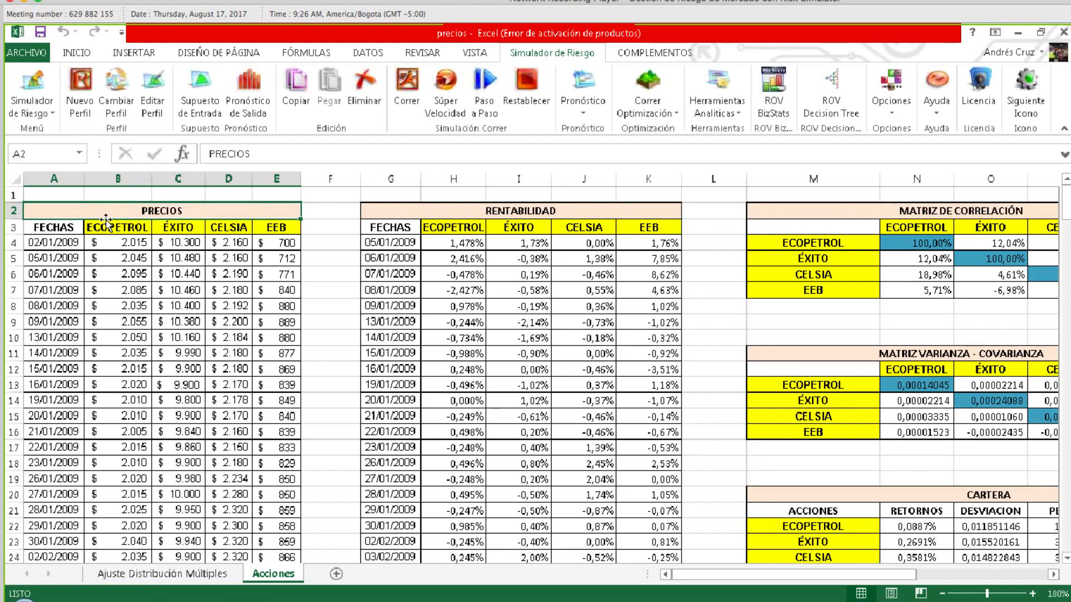
{"action": "key", "text": "shift+Down"}
{"action": "key", "text": "shift+Down"}
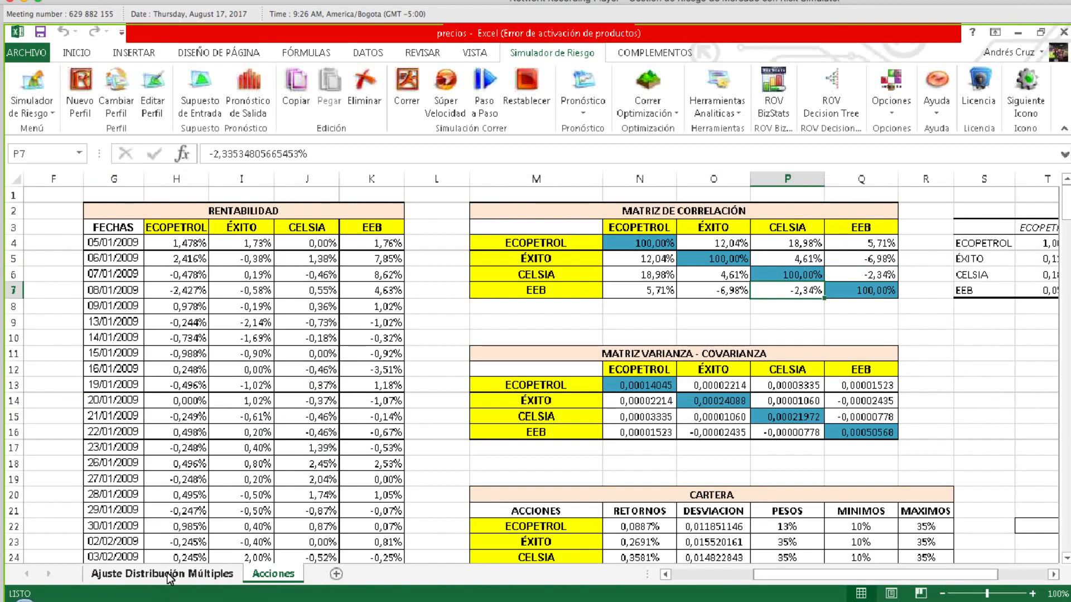
Review the statistical summary and correlation matrix on the Ajuste Distribución Múltiples sheet, and return to the Acciones sheet.
{"action": "left_click", "coordinate": [170, 576]}
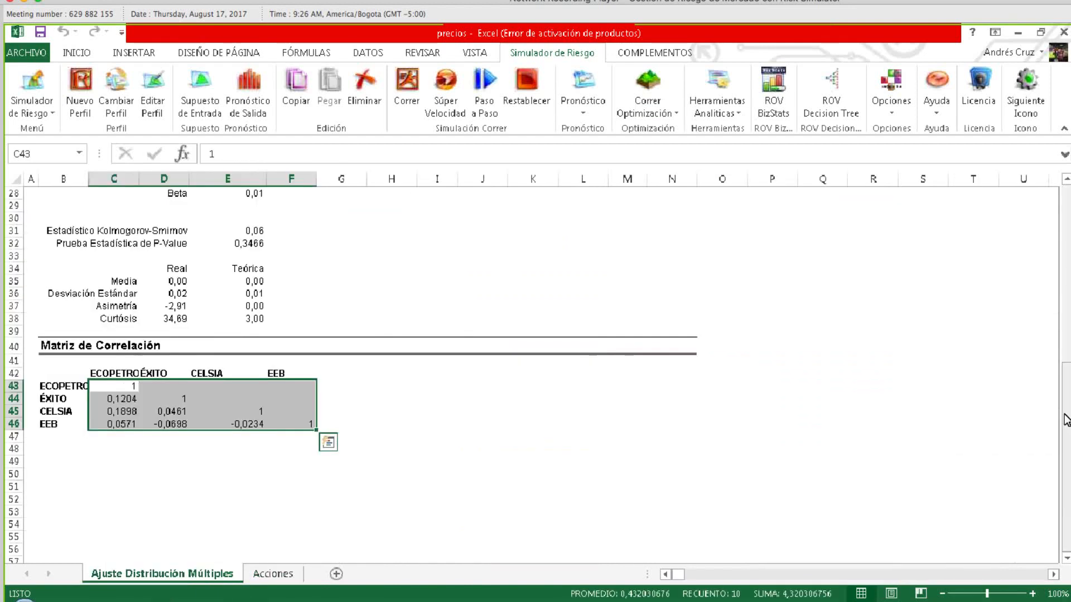
{"action": "left_click_drag", "start_coordinate": [1066, 207], "coordinate": [1067, 192]}
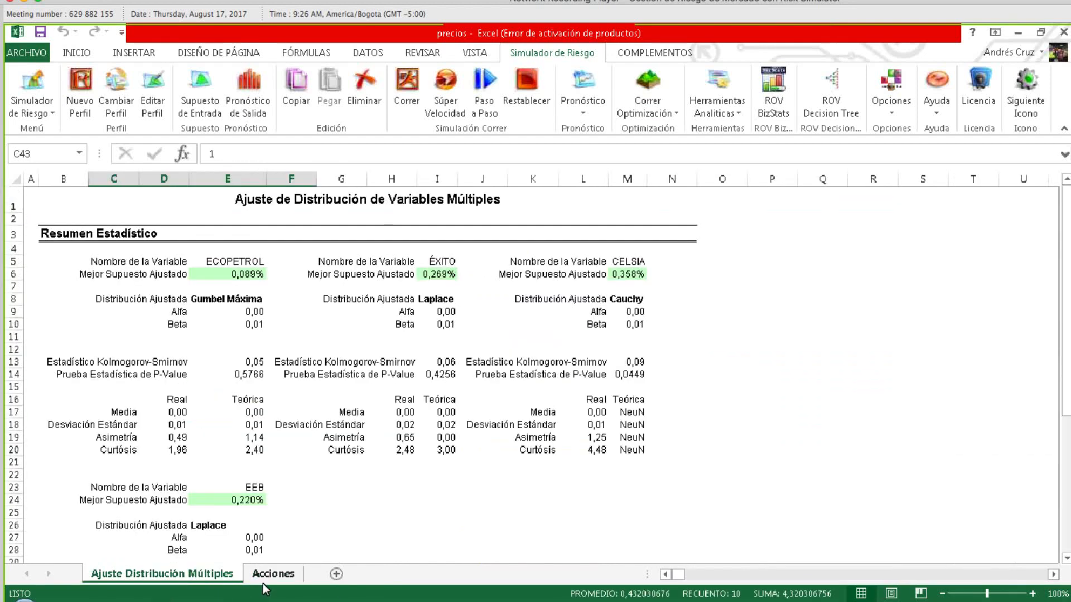
{"action": "left_click", "coordinate": [264, 578]}
Compare the MATRIZ DE CORRELACIÓN table with the triangular correlation table in columns S to W.
{"action": "left_click", "coordinate": [556, 353]}
{"action": "left_click", "coordinate": [582, 213]}
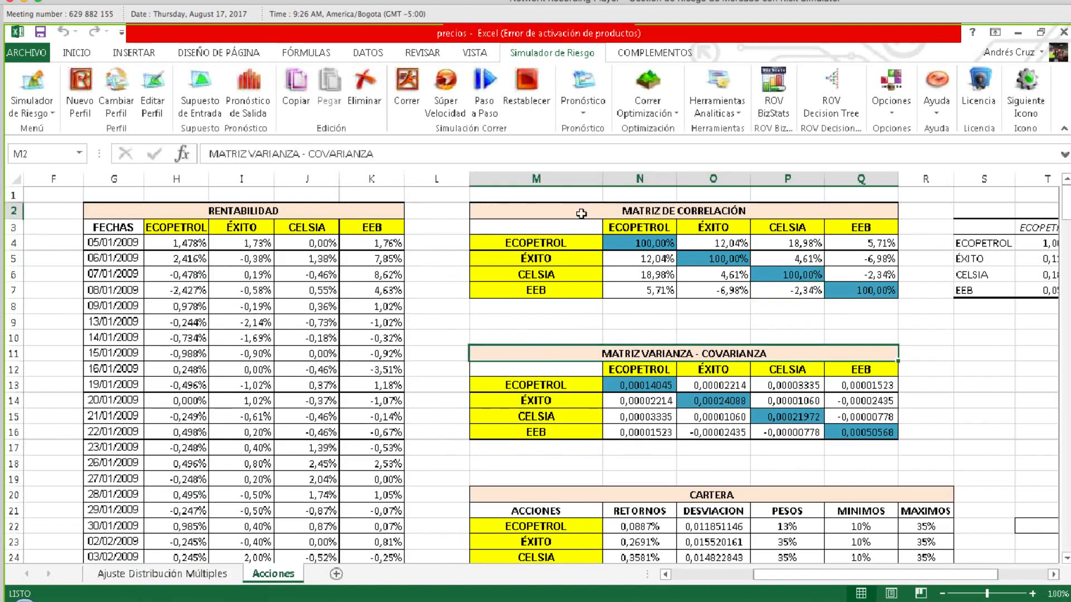
{"action": "left_click_drag", "start_coordinate": [582, 213], "coordinate": [870, 306]}
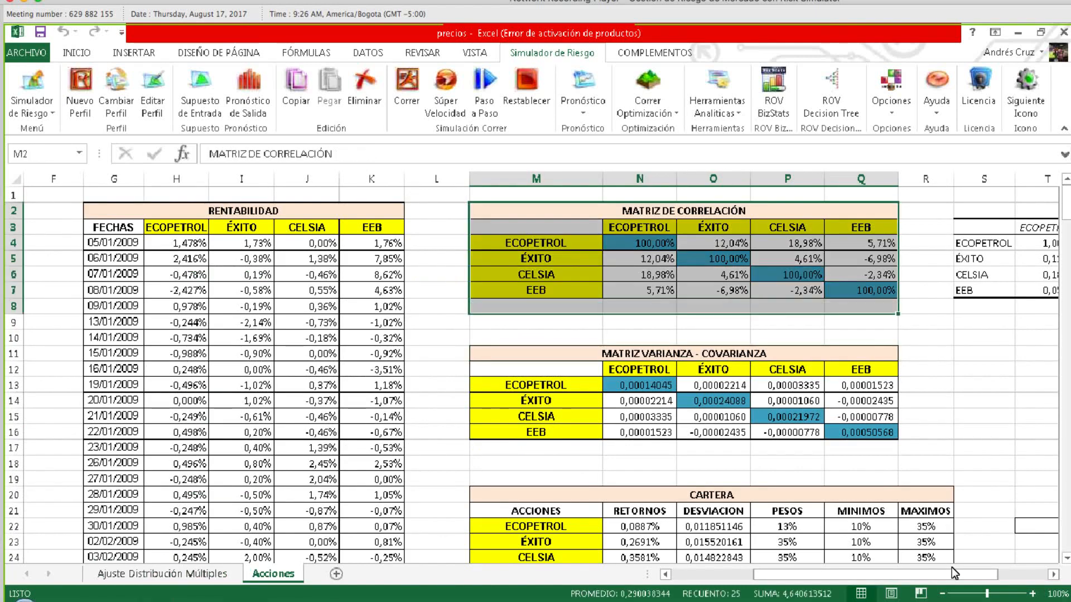
{"action": "left_click", "coordinate": [1053, 576]}
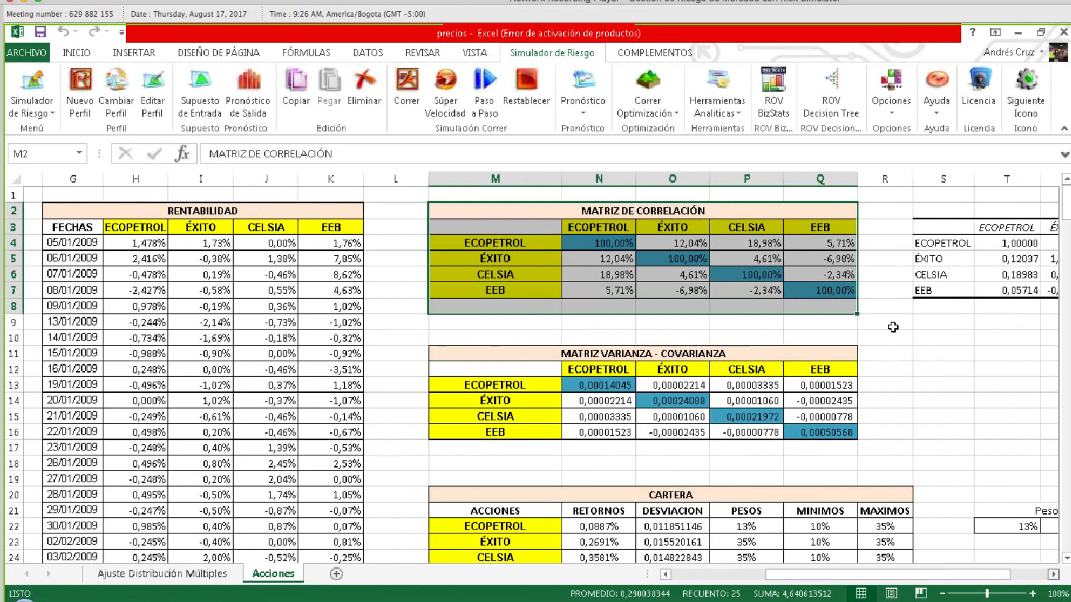
{"action": "scroll", "coordinate": [892, 328], "scroll_direction": "right", "scroll_amount": 3}
{"action": "left_click_drag", "start_coordinate": [742, 225], "coordinate": [963, 285]}
{"action": "left_click", "coordinate": [320, 221]}
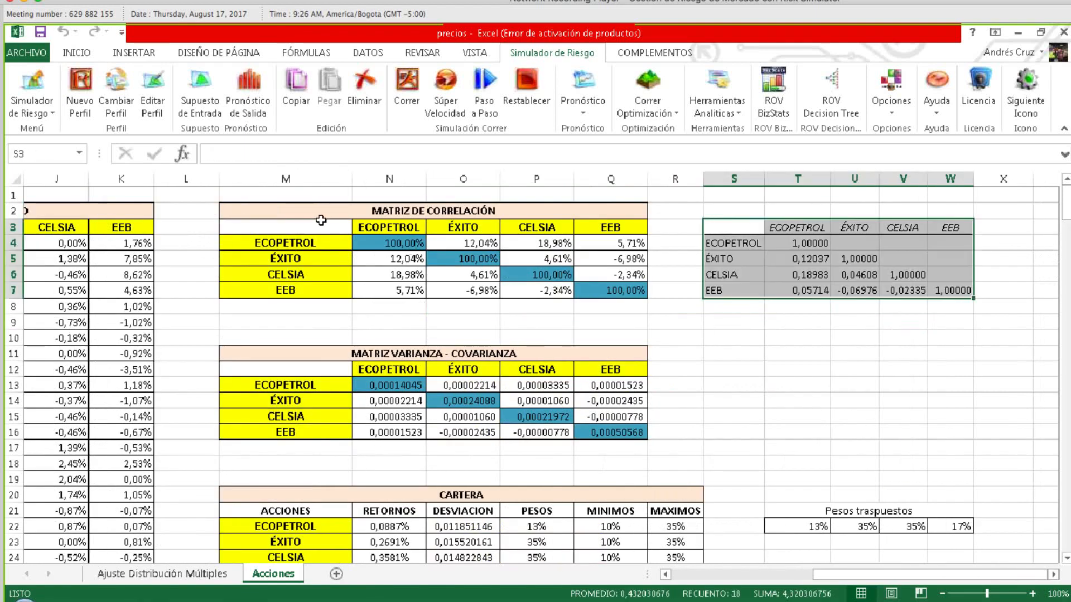
{"action": "left_click_drag", "start_coordinate": [578, 264], "coordinate": [577, 270]}
{"action": "left_click", "coordinate": [714, 305]}
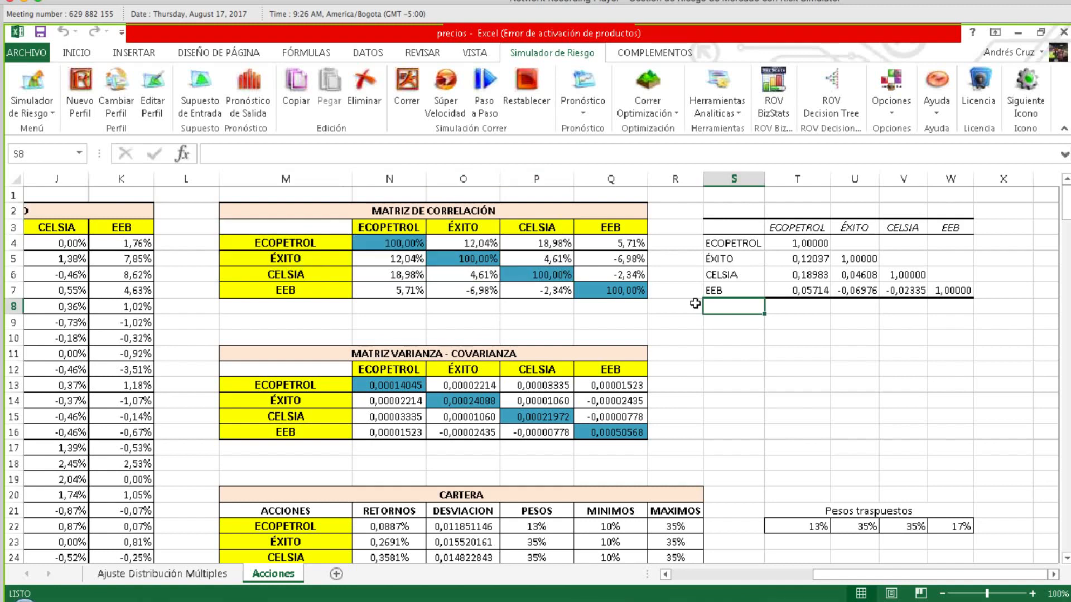
Format the MATRIZ VARIANZA - COVARIANZA values in N13:Q16 as percentages with six decimal places.
{"action": "left_click", "coordinate": [421, 400]}
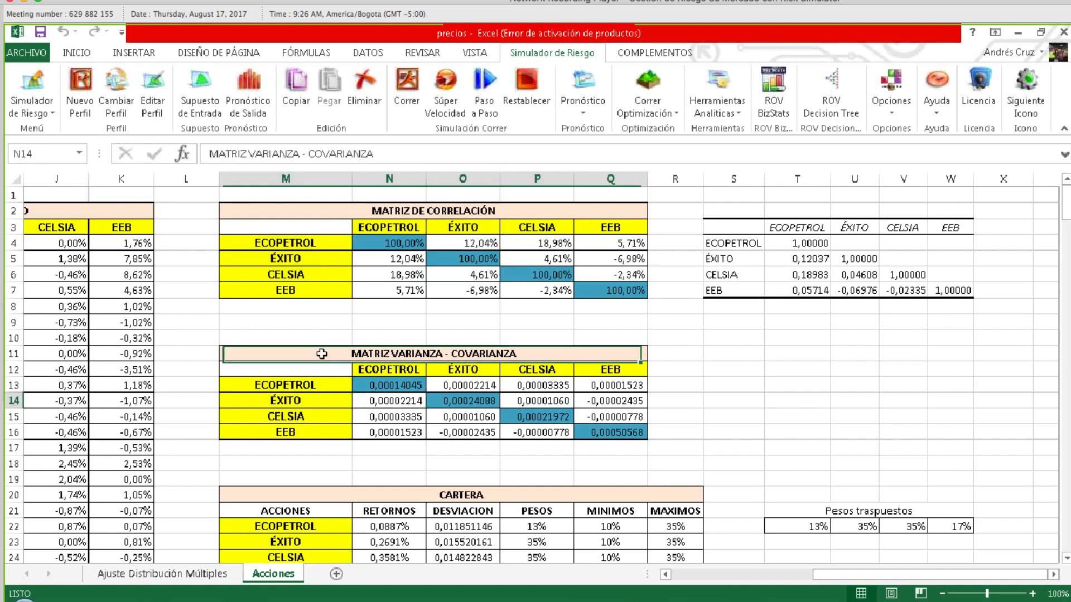
{"action": "left_click_drag", "start_coordinate": [322, 354], "coordinate": [560, 433]}
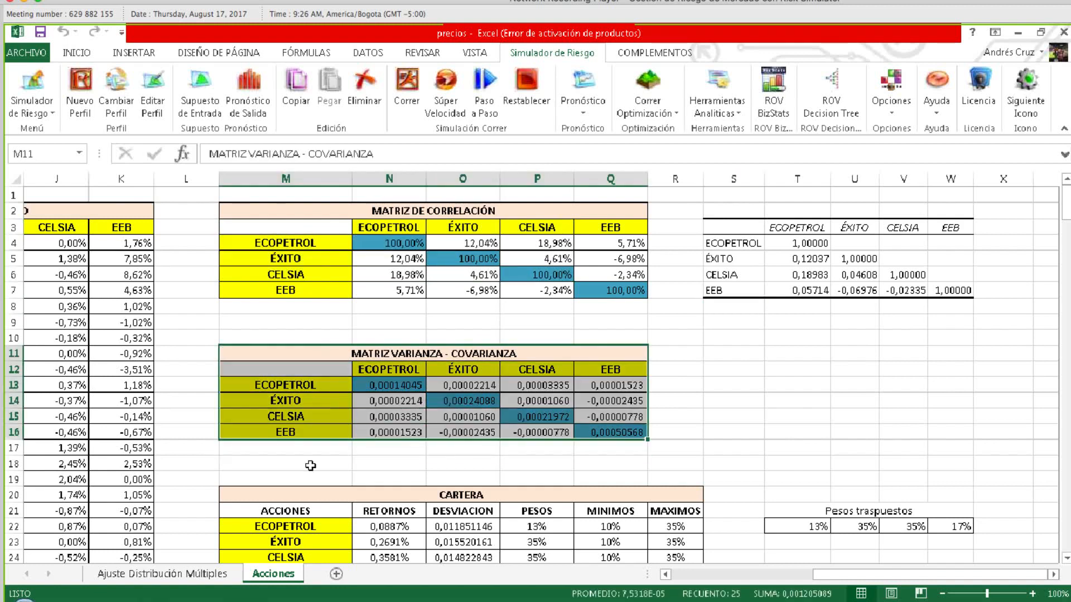
{"action": "left_click_drag", "start_coordinate": [376, 386], "coordinate": [610, 433]}
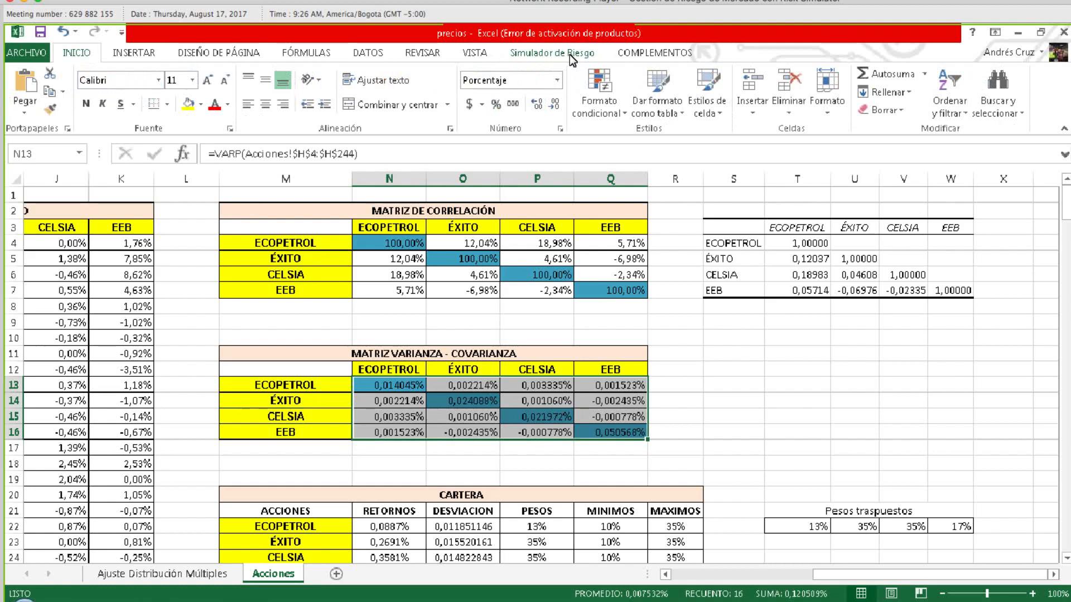
{"action": "left_click", "coordinate": [572, 55]}
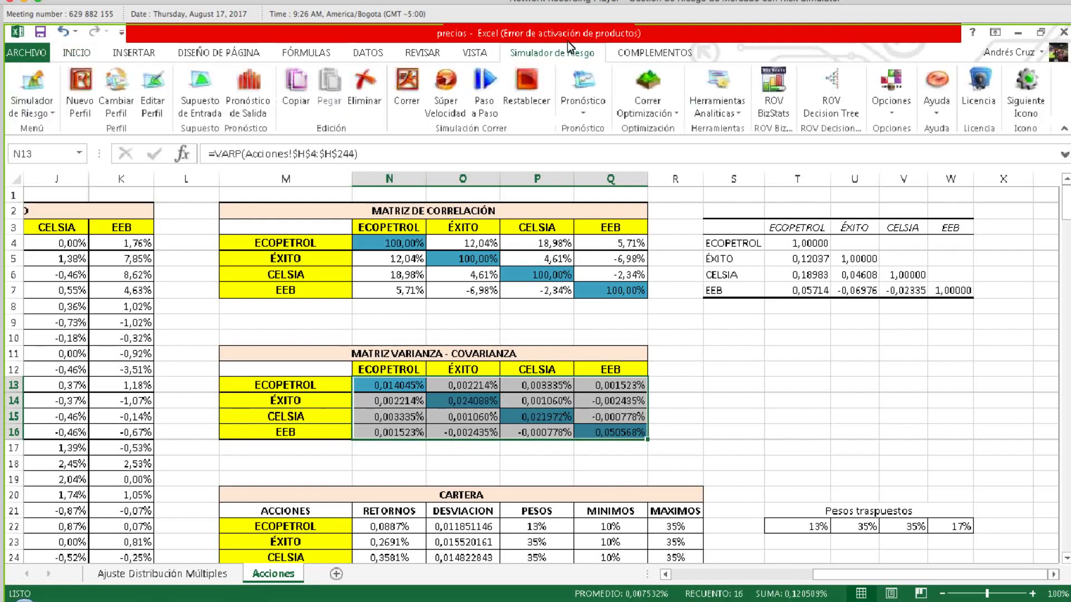
{"action": "left_click", "coordinate": [740, 365]}
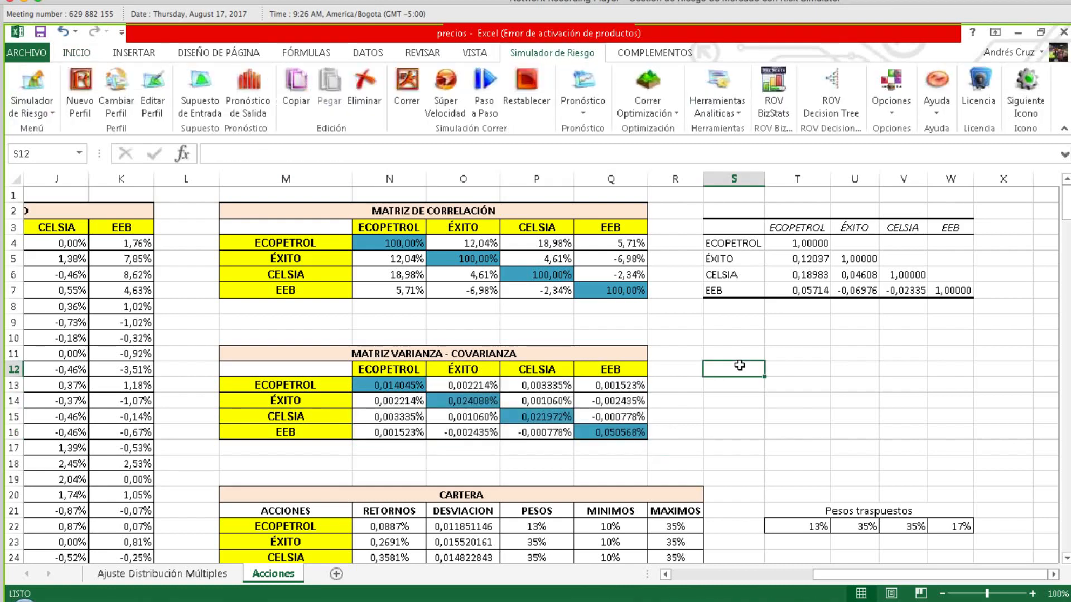
Examine the CARTERA table's returns, deviations, weights, minimums and maximums alongside the MATRIZ VARIANZA - COVARIANZA.
{"action": "scroll", "coordinate": [740, 366], "scroll_direction": "down", "scroll_amount": 4}
{"action": "left_click", "coordinate": [479, 305]}
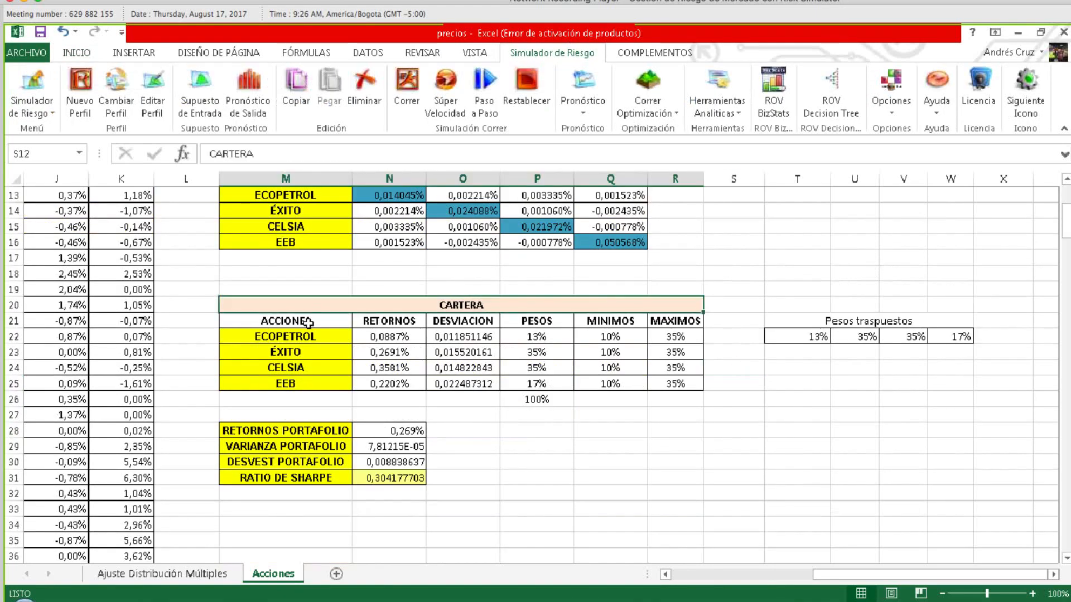
{"action": "left_click", "coordinate": [311, 321]}
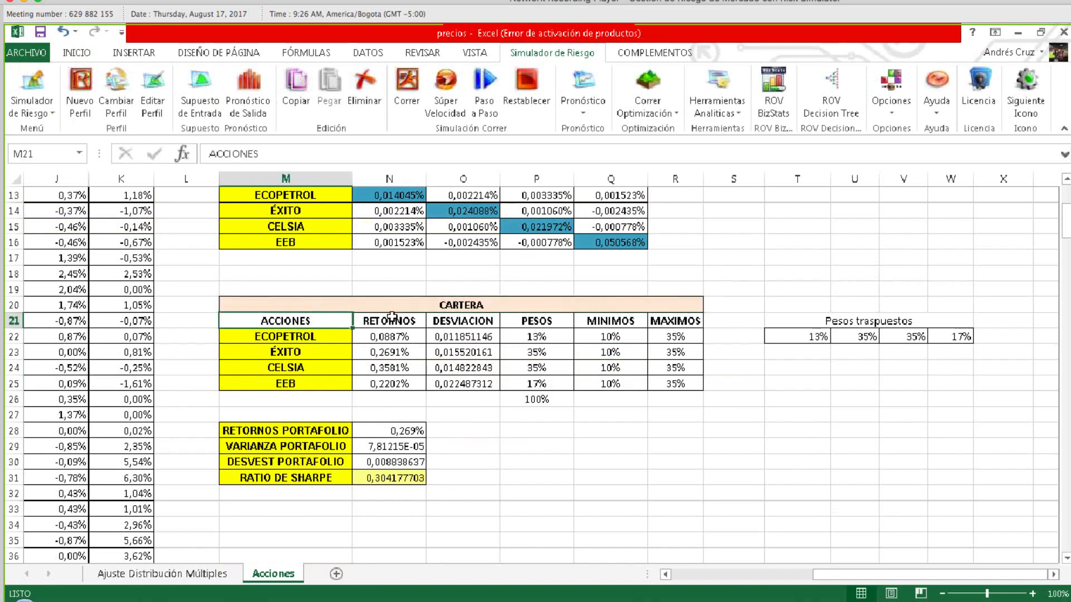
{"action": "left_click_drag", "start_coordinate": [390, 321], "coordinate": [392, 394]}
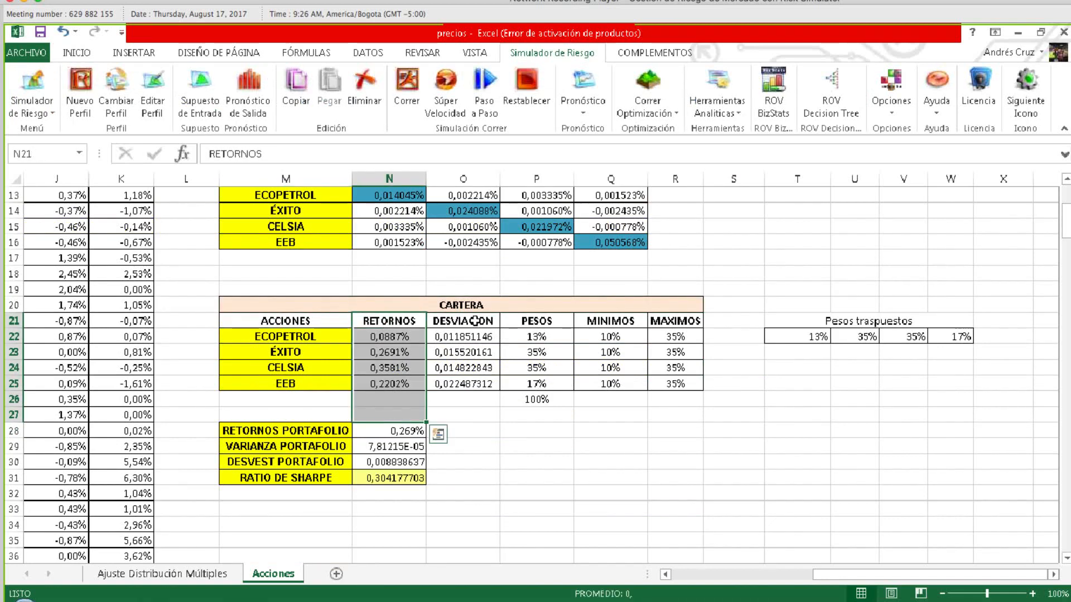
{"action": "left_click_drag", "start_coordinate": [463, 321], "coordinate": [462, 385]}
{"action": "left_click", "coordinate": [462, 340]}
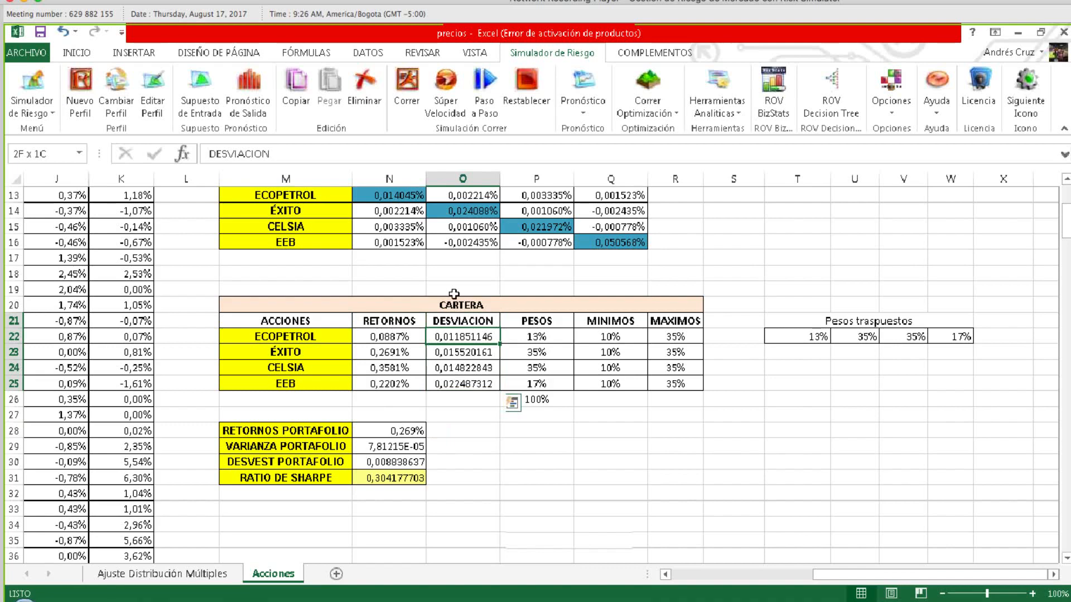
{"action": "scroll", "coordinate": [454, 294], "scroll_direction": "up", "scroll_amount": 2}
{"action": "left_click", "coordinate": [397, 291]}
{"action": "left_click_drag", "start_coordinate": [545, 413], "coordinate": [548, 482]}
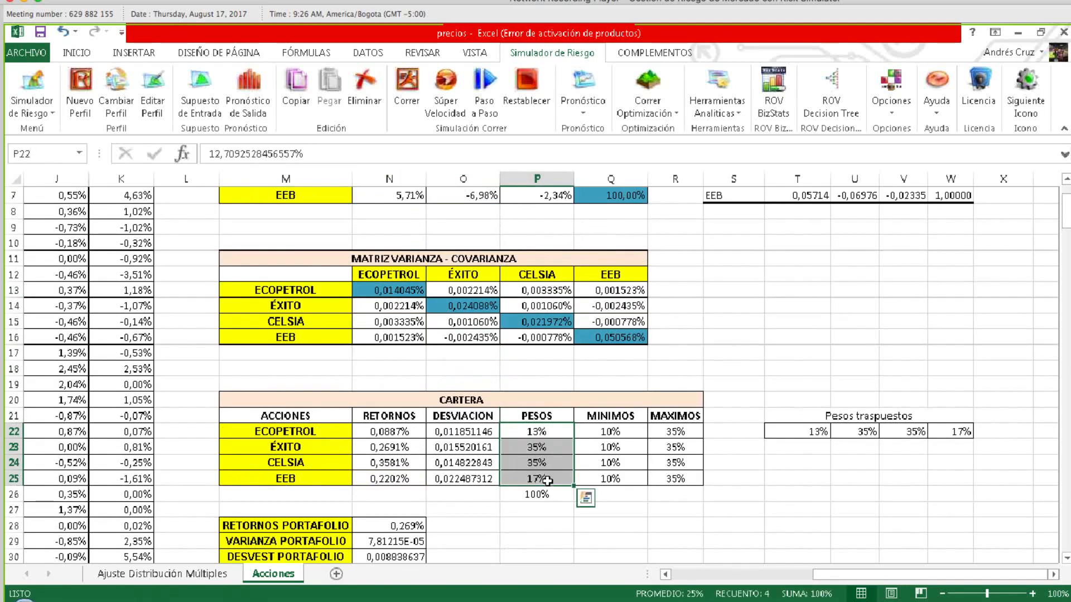
{"action": "left_click_drag", "start_coordinate": [637, 431], "coordinate": [723, 478]}
{"action": "left_click", "coordinate": [722, 478]}
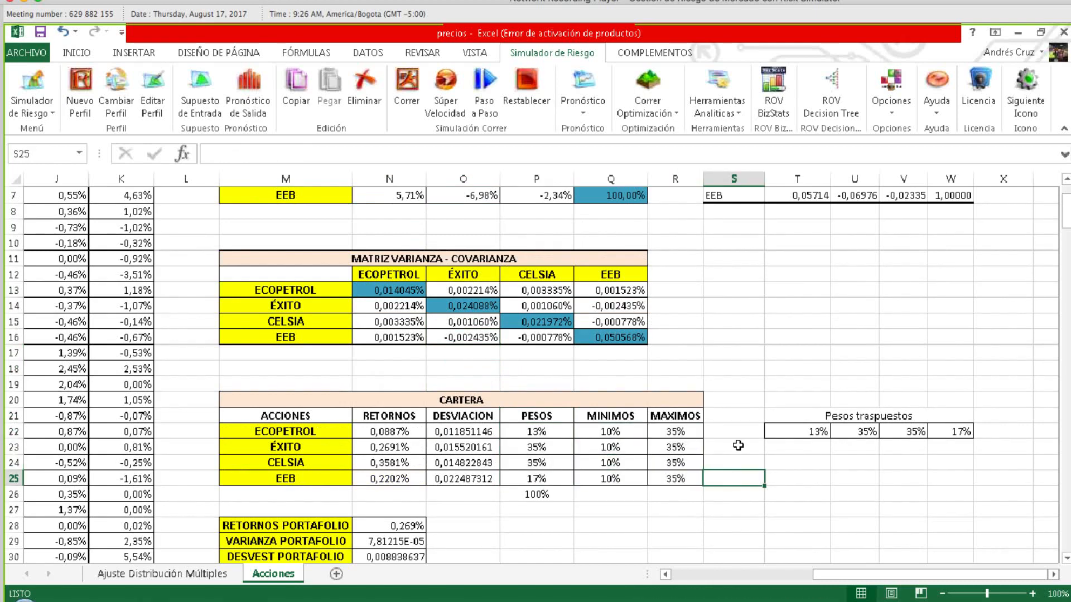
{"action": "scroll", "coordinate": [735, 438], "scroll_direction": "down", "scroll_amount": 1}
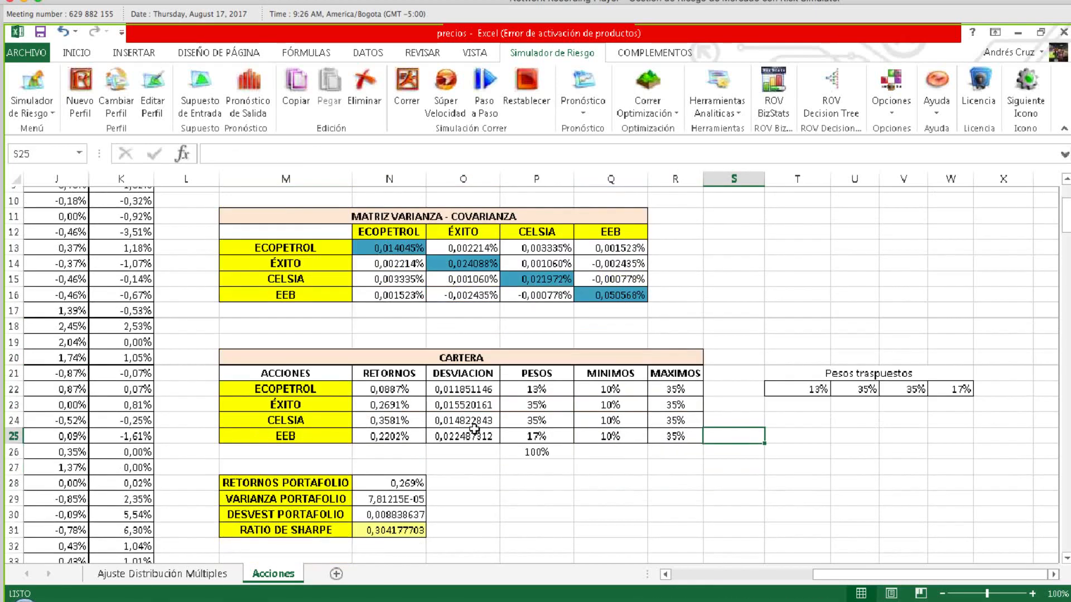
Inspect the logarithmic return formula in H4 for ECOPETROL in the RENTABILIDAD table, leaving it unedited.
{"action": "left_click", "coordinate": [63, 32]}
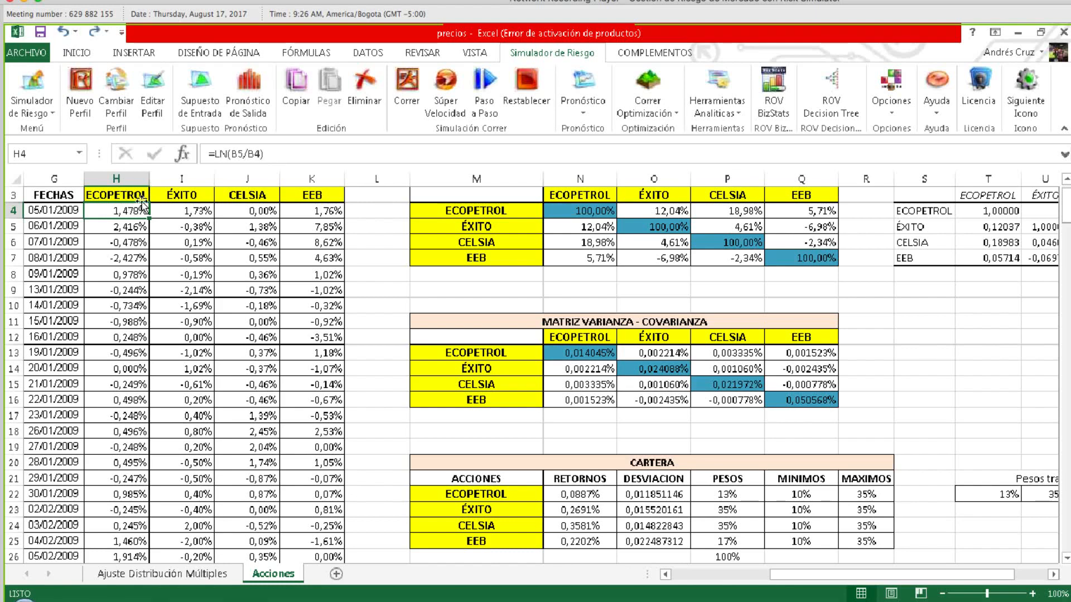
{"action": "left_click", "coordinate": [181, 239]}
{"action": "left_click", "coordinate": [137, 209]}
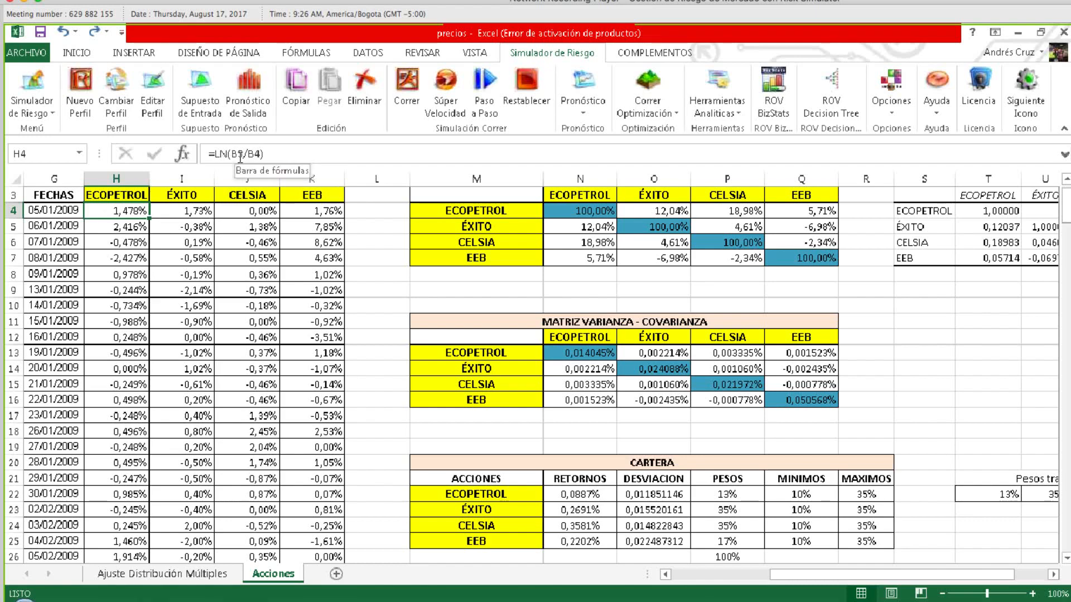
{"action": "left_click", "coordinate": [227, 155]}
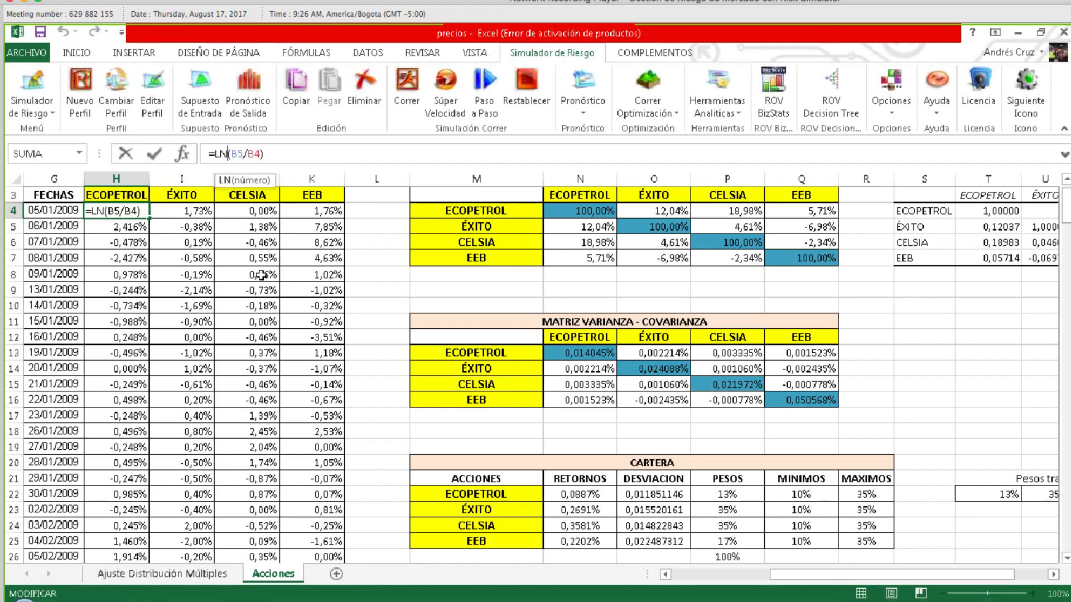
{"action": "key", "text": "Escape"}
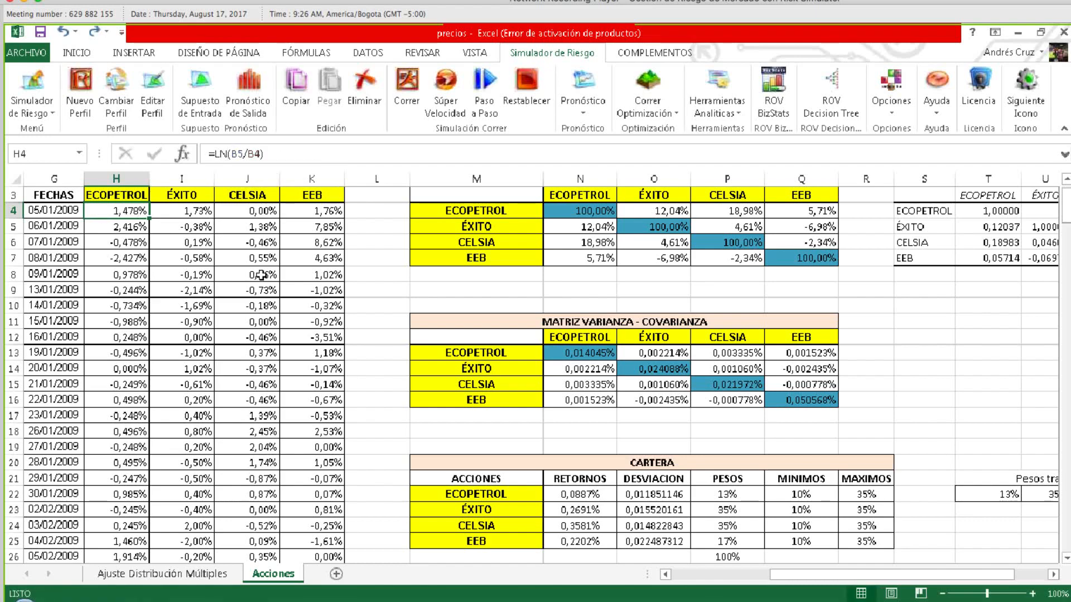
Look across the Acciones sheet from the RENTABILIDAD table to the matrices, and return to the first RENTABILIDAD date in G4.
{"action": "key", "text": "Right"}
{"action": "key", "text": "Right"}
{"action": "key", "text": "Right"}
{"action": "key", "text": "Right"}
{"action": "key", "text": "Right"}
{"action": "key", "text": "Right"}
{"action": "key", "text": "Right"}
{"action": "key", "text": "Right"}
{"action": "key", "text": "Right"}
{"action": "key", "text": "Right"}
{"action": "key", "text": "Right"}
{"action": "key", "text": "Right"}
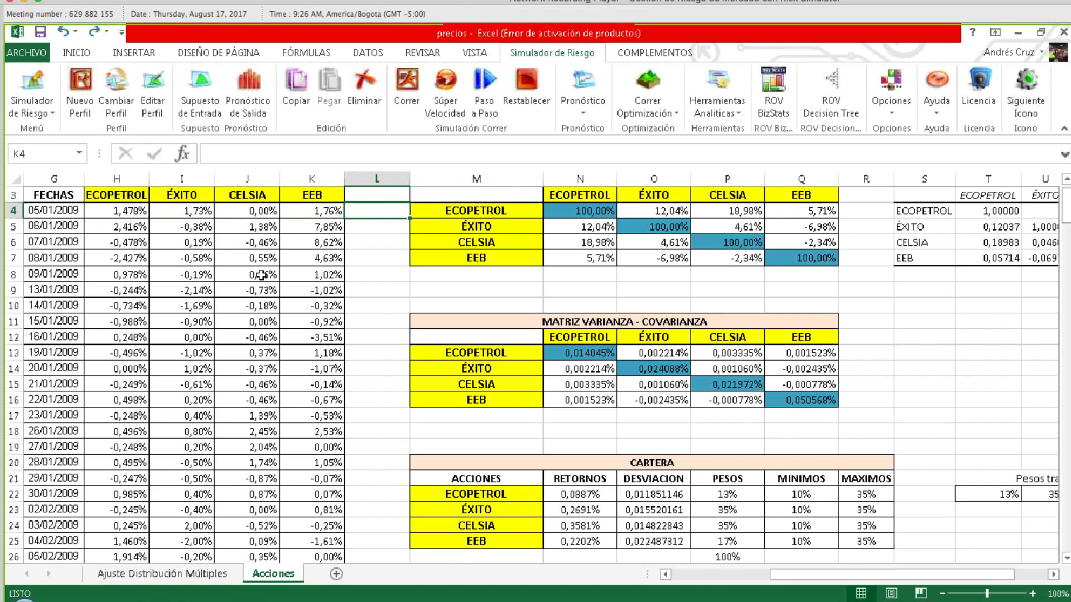
{"action": "key", "text": "Right"}
{"action": "key", "text": "Right"}
{"action": "key", "text": "Right"}
{"action": "key", "text": "Right"}
{"action": "key", "text": "Right"}
{"action": "key", "text": "Right"}
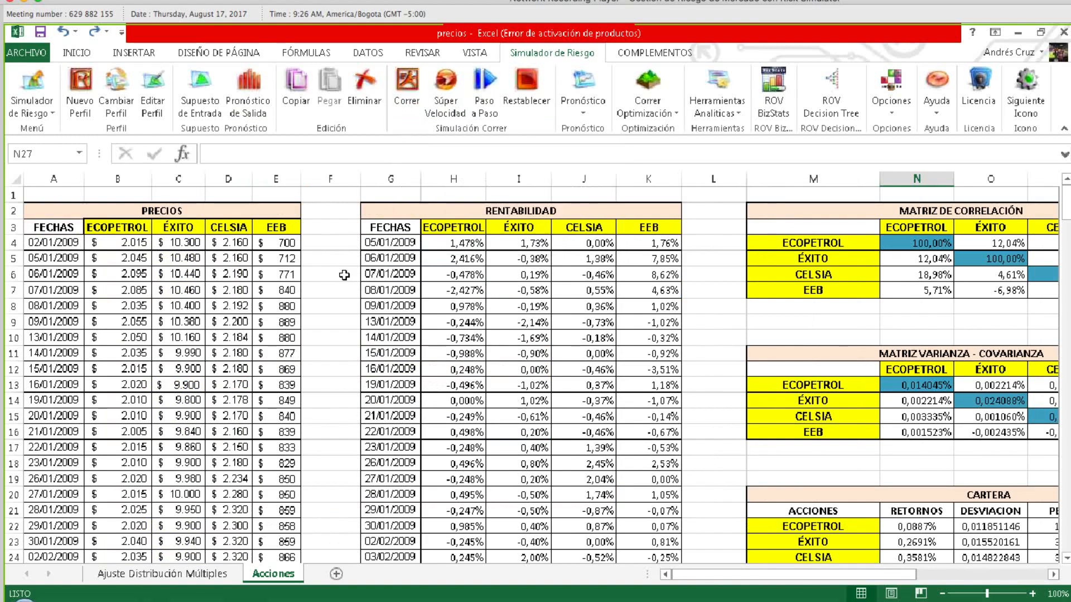
{"action": "left_click", "coordinate": [412, 247]}
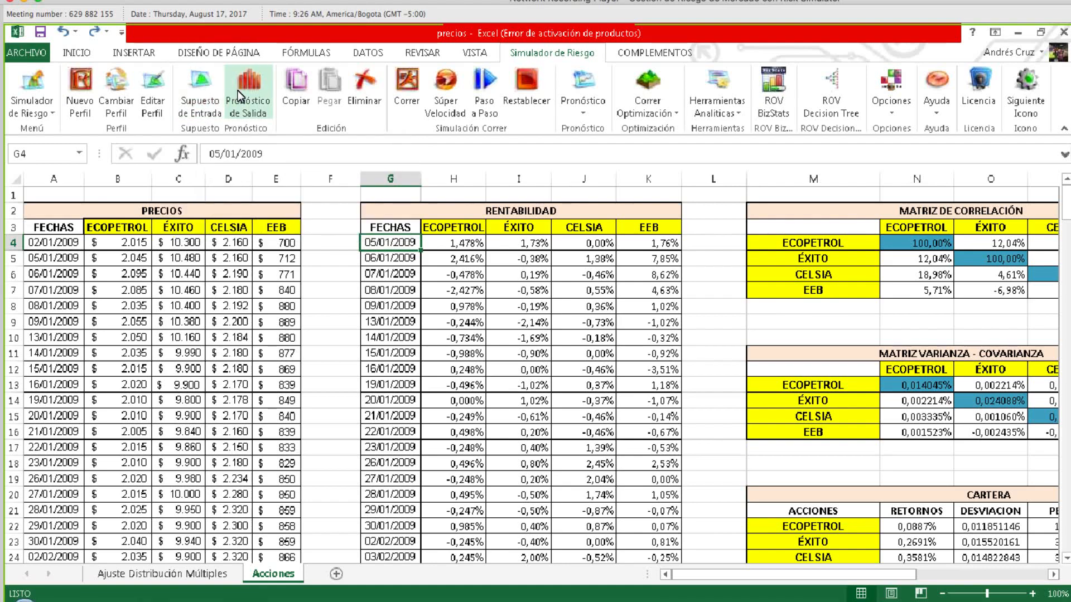
Inspect the source formula of ECOPETROL's return in N22 and its exact PESOS value in P22.
{"action": "left_click", "coordinate": [652, 275]}
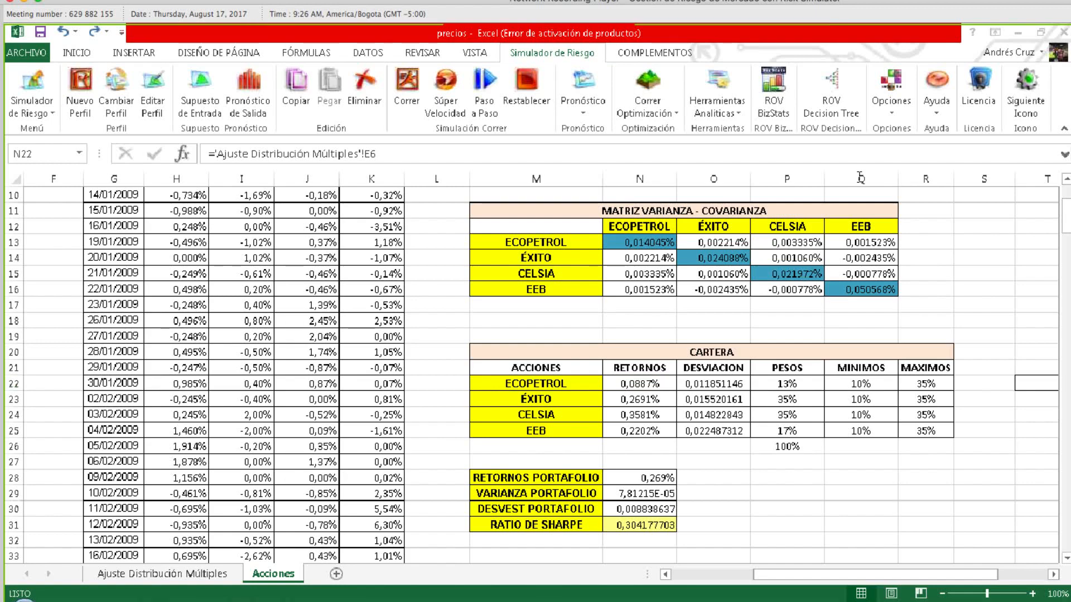
{"action": "left_click", "coordinate": [788, 384]}
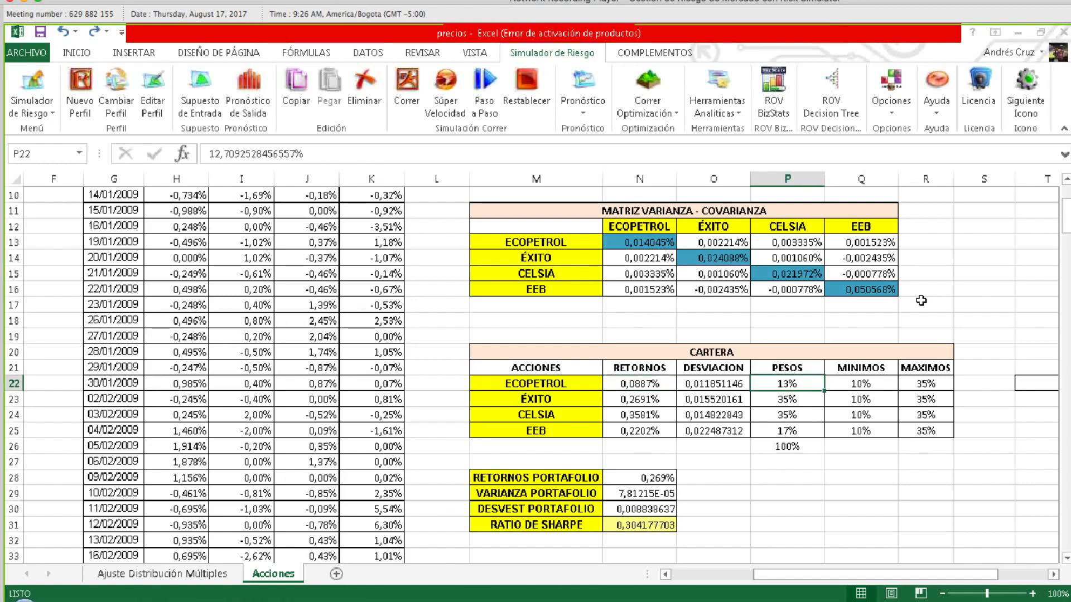
{"action": "double_click", "coordinate": [785, 382]}
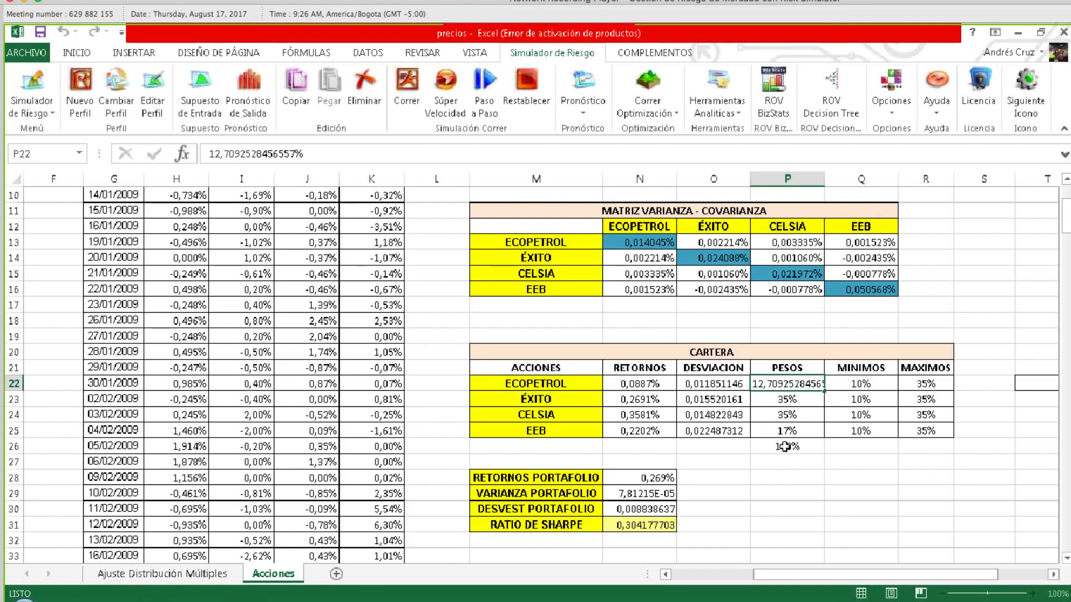
{"action": "left_click", "coordinate": [784, 425]}
{"action": "left_click", "coordinate": [785, 384]}
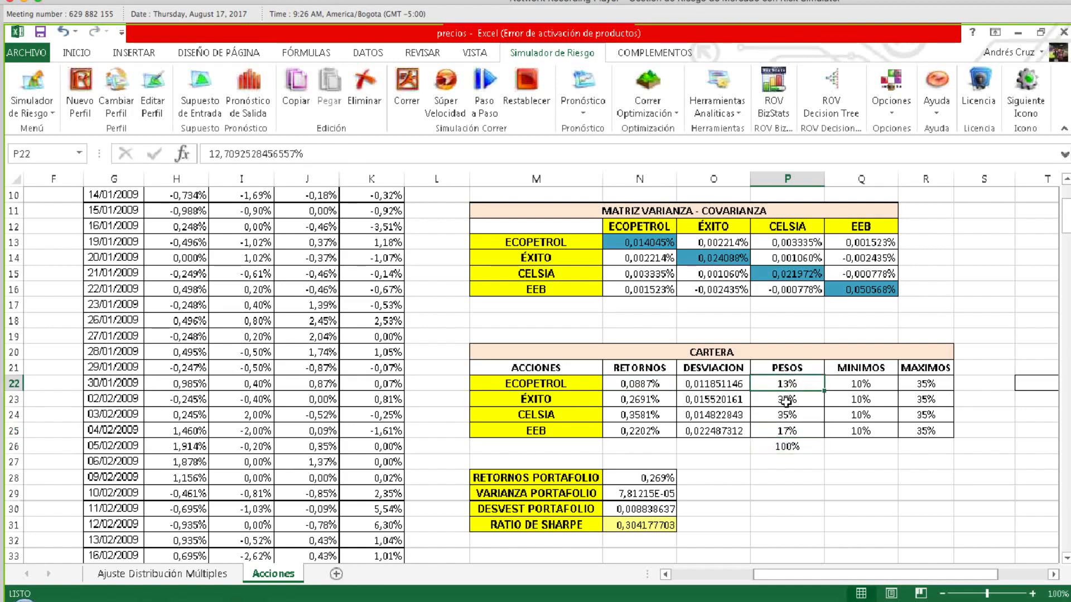
Review the Risk Simulator optimization options against the RATIO DE SHARPE formula in N31 and the weights' sum formula in P26.
{"action": "left_click", "coordinate": [649, 80]}
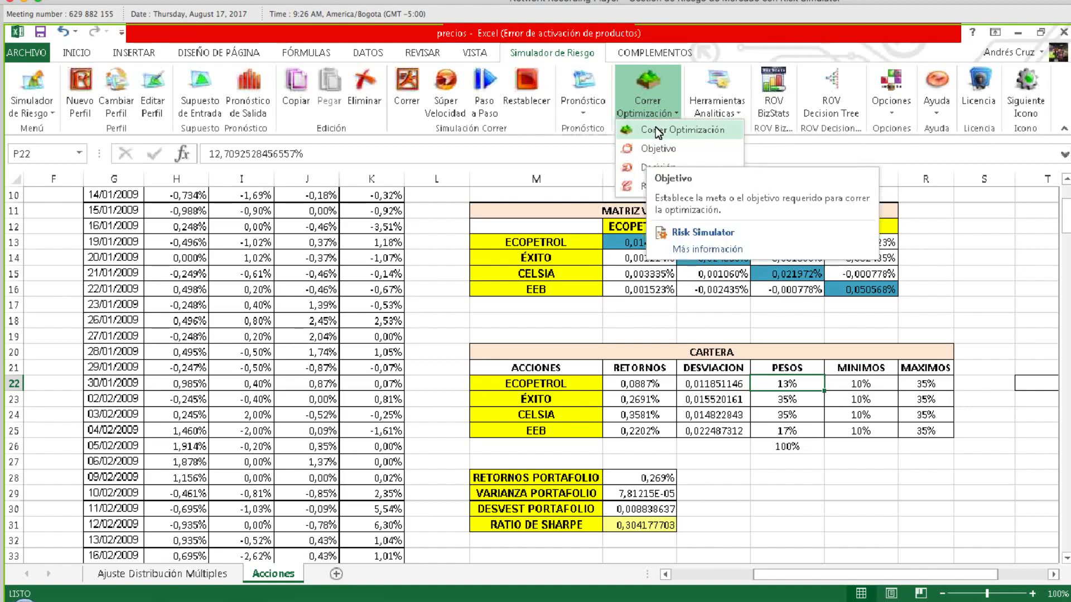
{"action": "left_click", "coordinate": [626, 525]}
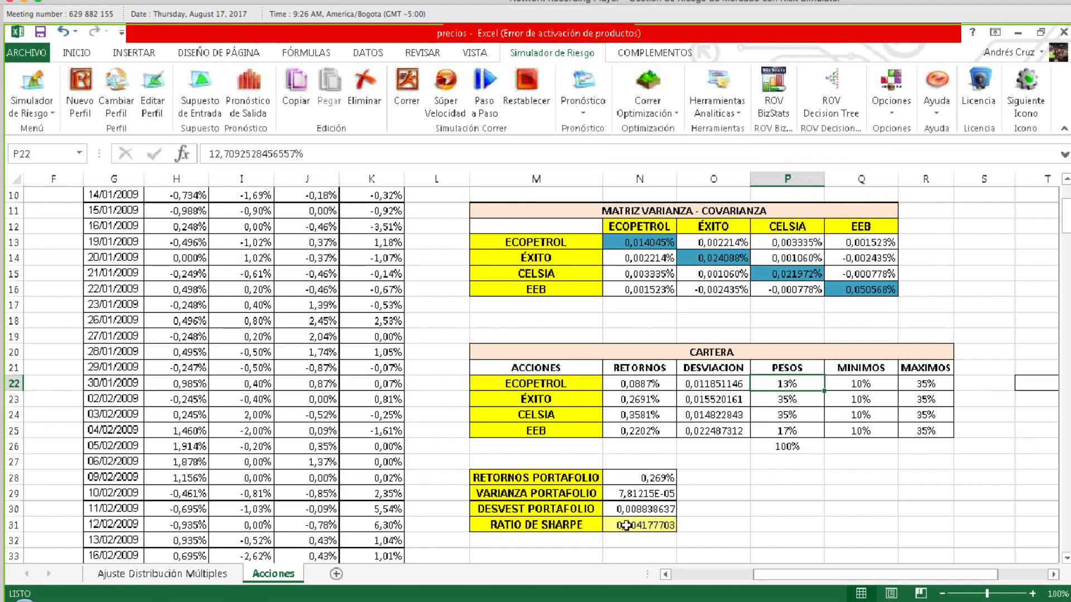
{"action": "left_click", "coordinate": [626, 525]}
{"action": "left_click", "coordinate": [647, 111]}
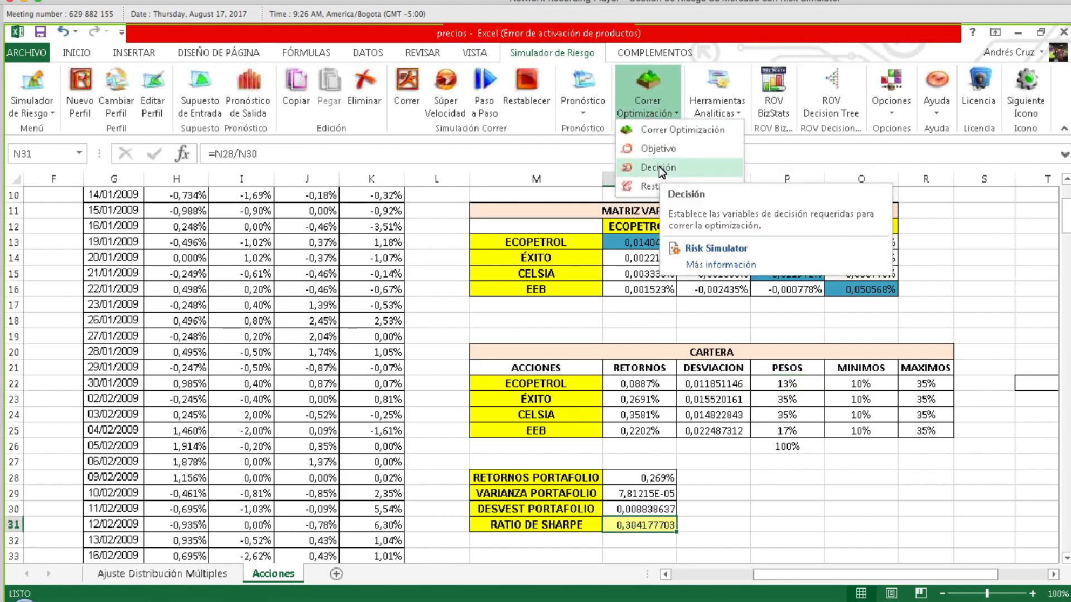
{"action": "left_click", "coordinate": [785, 446]}
{"action": "left_click", "coordinate": [786, 446]}
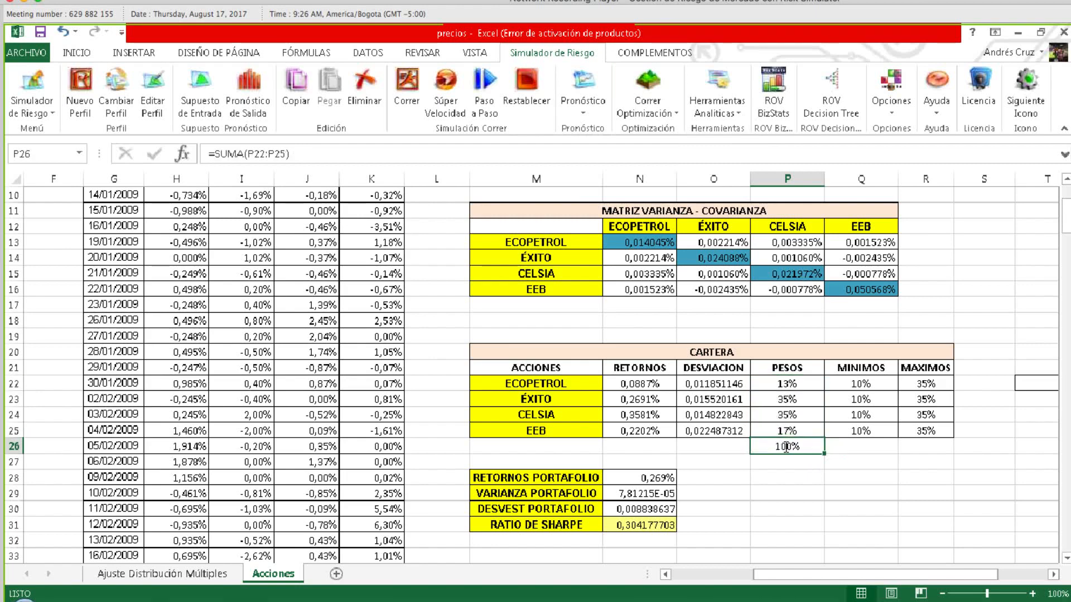
{"action": "double_click", "coordinate": [785, 447]}
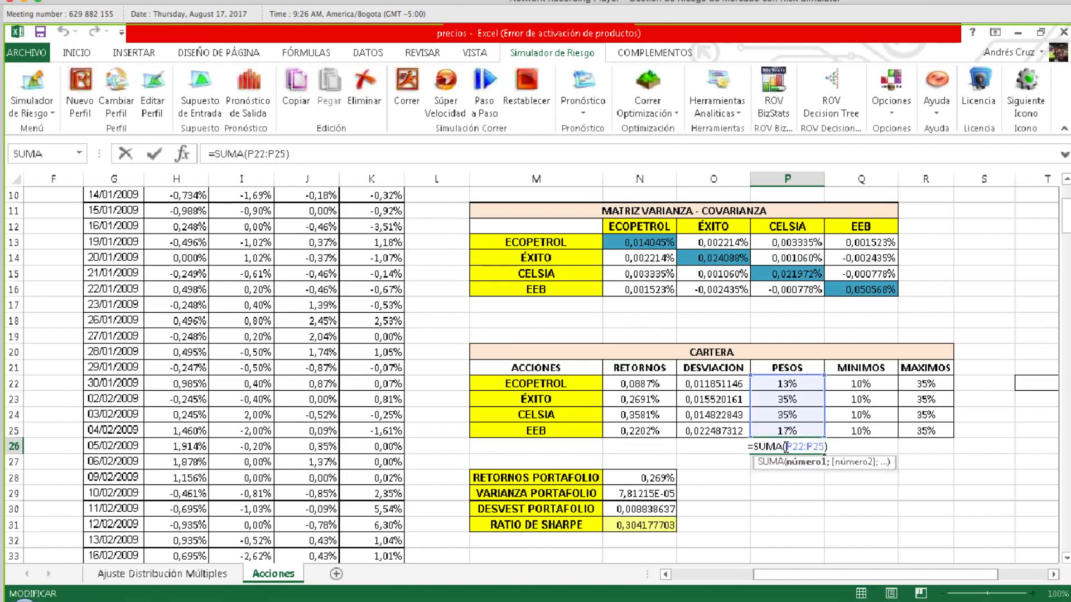
{"action": "key", "text": "Escape"}
Examine ECOPETROL's weight in P22 and the portfolio return, variance, deviation and Sharpe ratio cells in N28:N31.
{"action": "left_click", "coordinate": [789, 384]}
{"action": "left_click_drag", "start_coordinate": [855, 567], "coordinate": [823, 578]}
{"action": "left_click", "coordinate": [762, 493]}
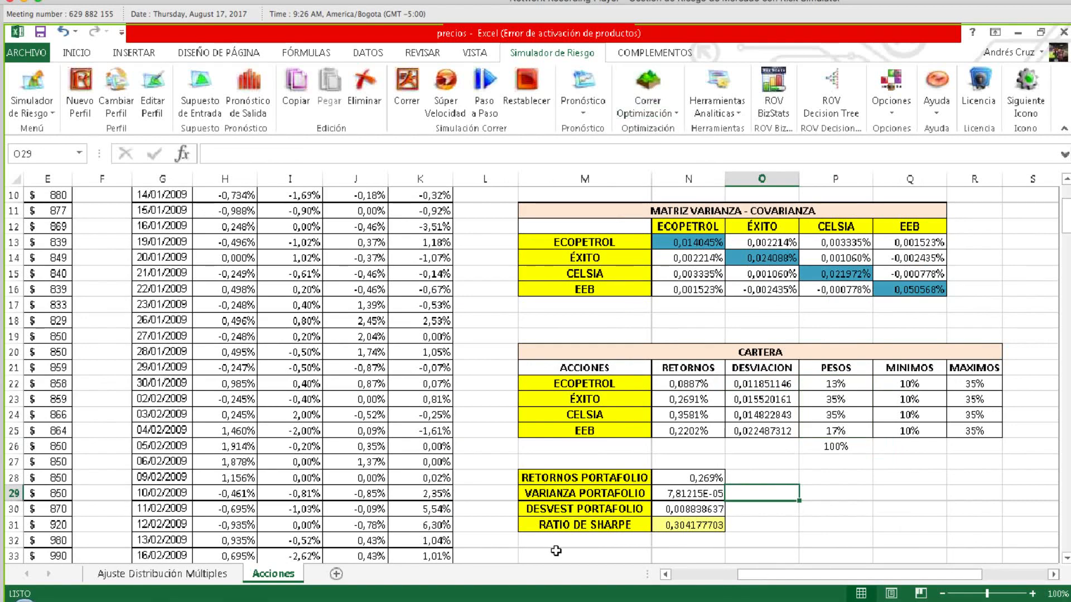
{"action": "left_click_drag", "start_coordinate": [689, 462], "coordinate": [692, 525]}
{"action": "left_click", "coordinate": [757, 509]}
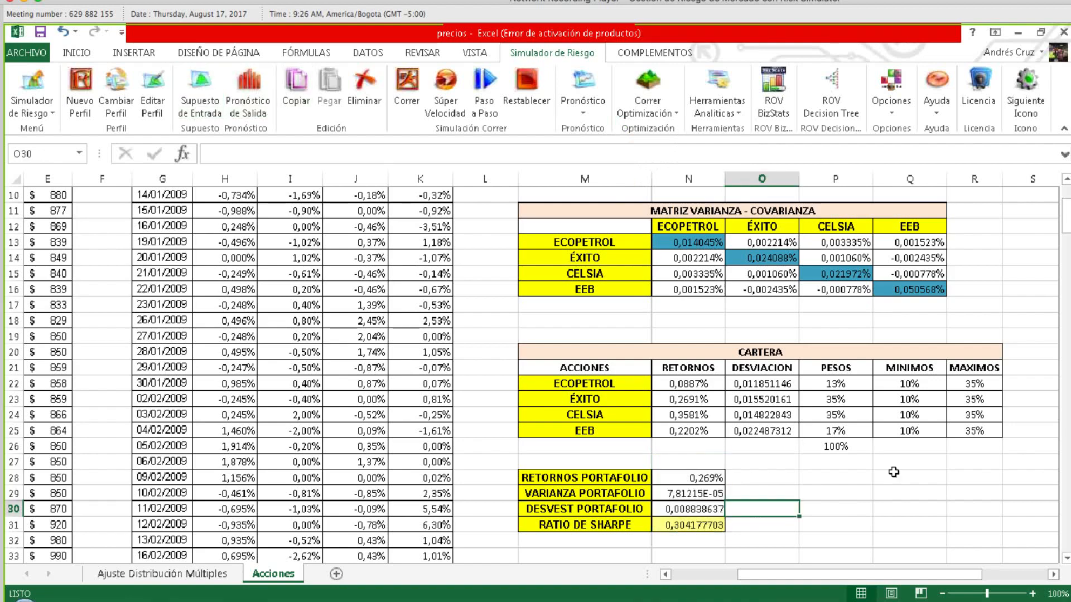
{"action": "left_click", "coordinate": [777, 468]}
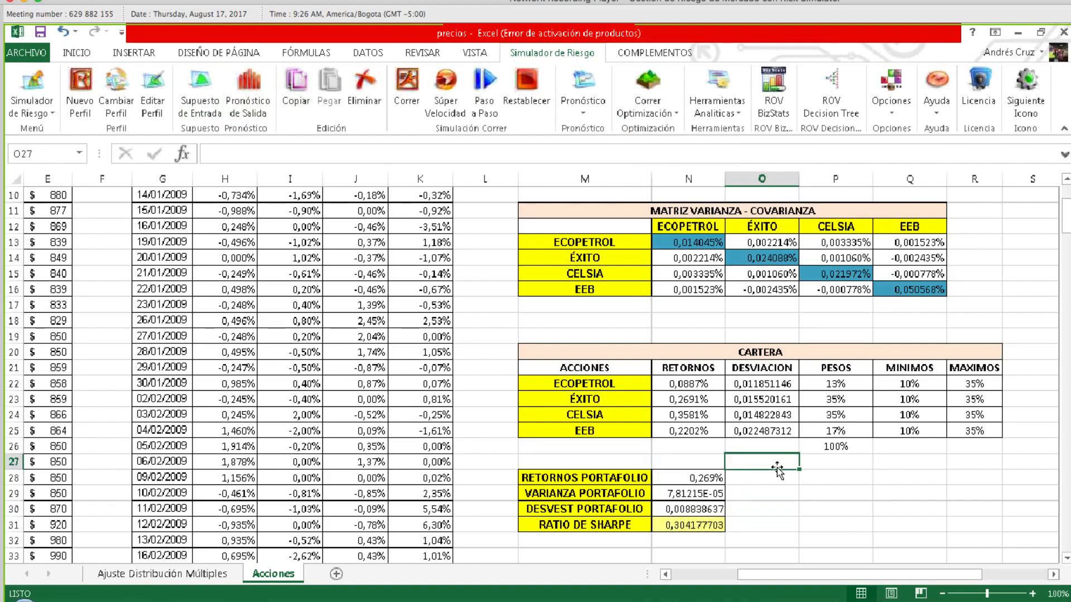
Remove the Risk Simulator output forecast from the RATIO DE SHARPE cell N31.
{"action": "left_click", "coordinate": [692, 478]}
{"action": "left_click", "coordinate": [696, 524]}
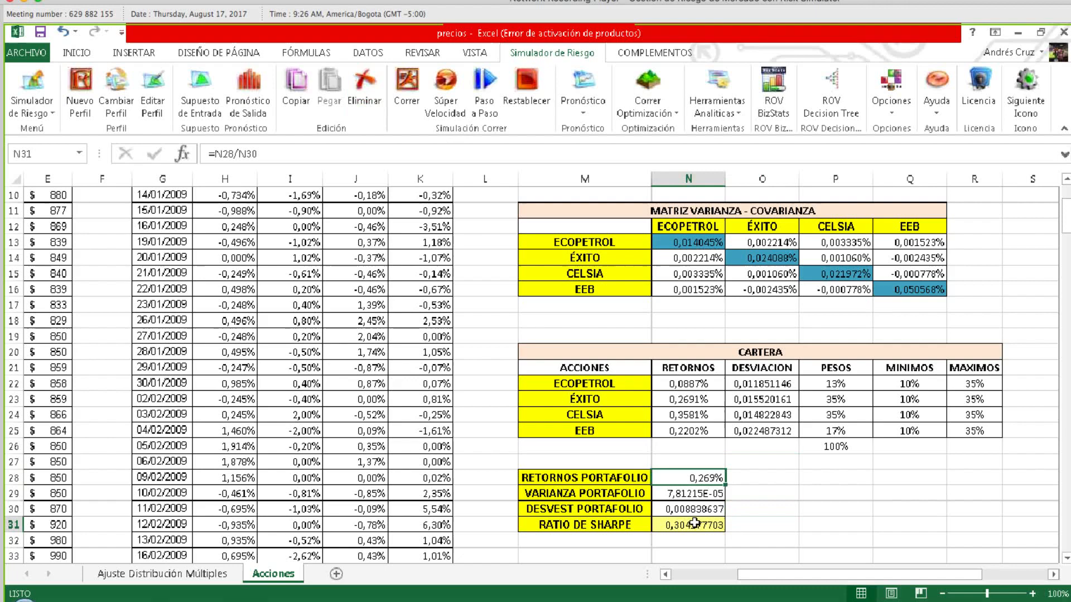
{"action": "left_click", "coordinate": [363, 87]}
{"action": "left_click", "coordinate": [607, 525]}
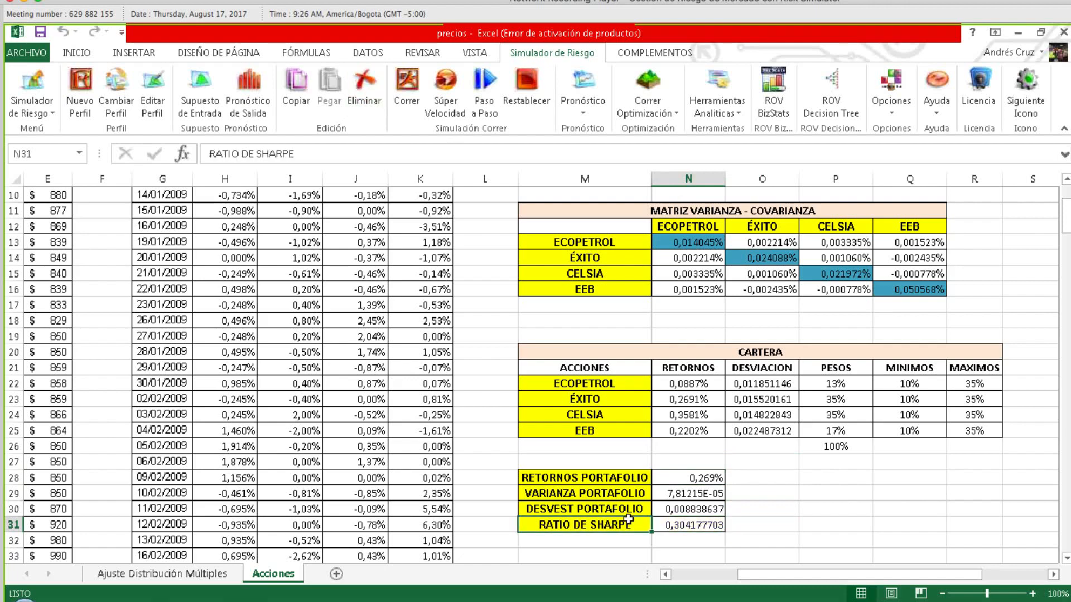
Define the RETORNOS PORTAFOLIO cell N28 as an output forecast named from M28, with the forecast window shown.
{"action": "left_click", "coordinate": [685, 480]}
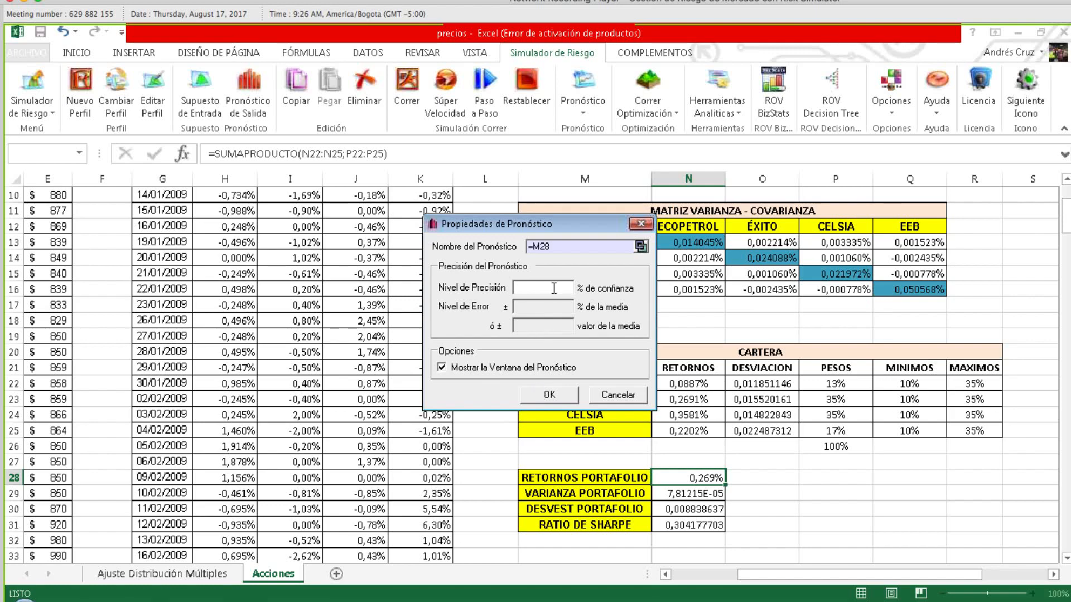
{"action": "left_click", "coordinate": [550, 395]}
{"action": "left_click", "coordinate": [897, 498]}
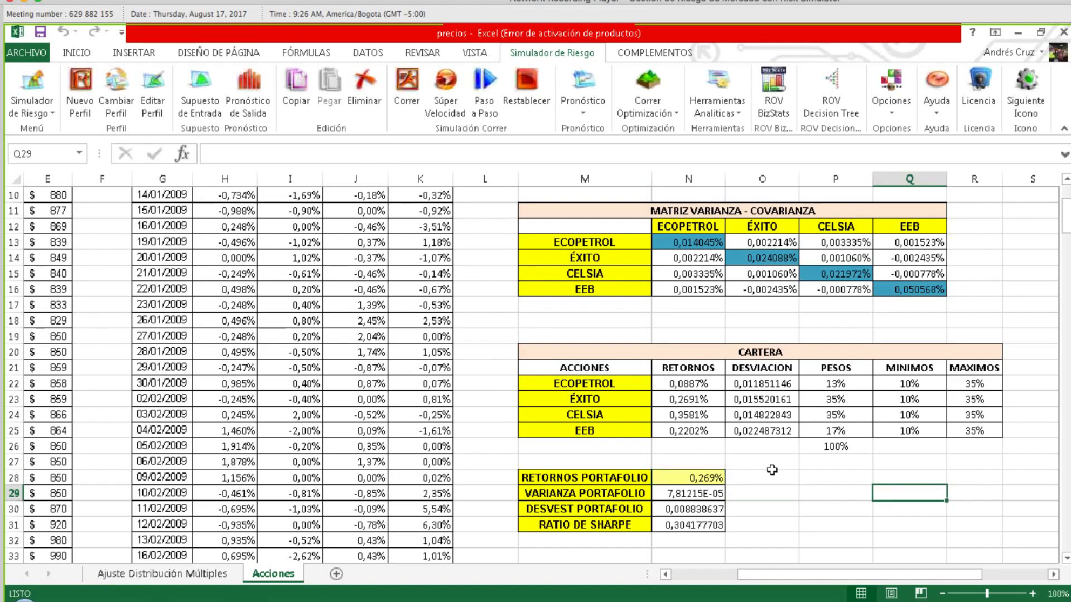
Review the output forecast on N28 together with its RETORNOS PORTAFOLIO label in M28.
{"action": "left_click", "coordinate": [707, 480]}
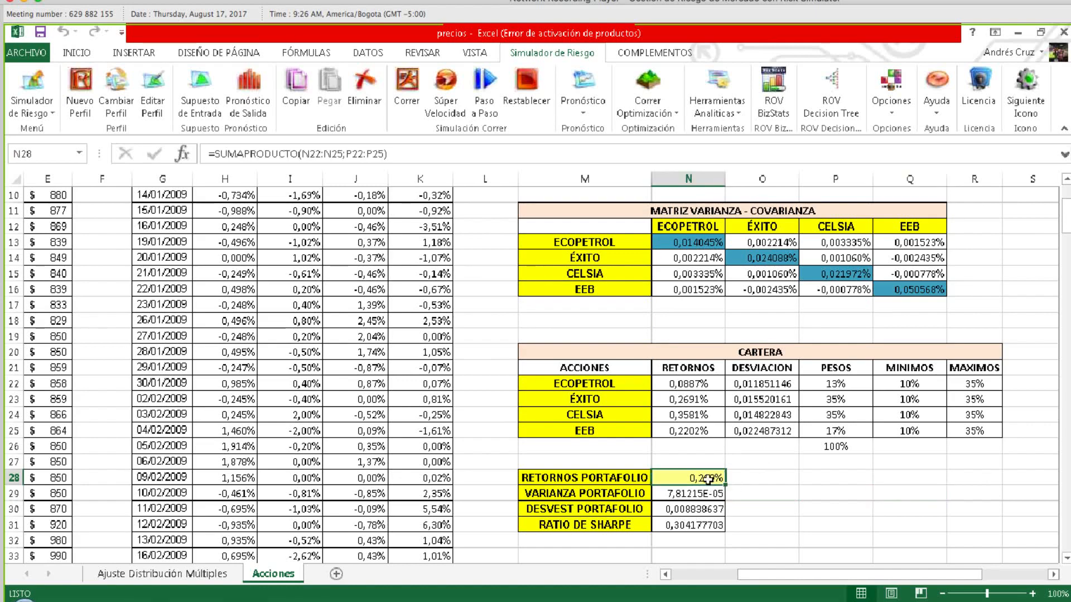
{"action": "left_click", "coordinate": [245, 84]}
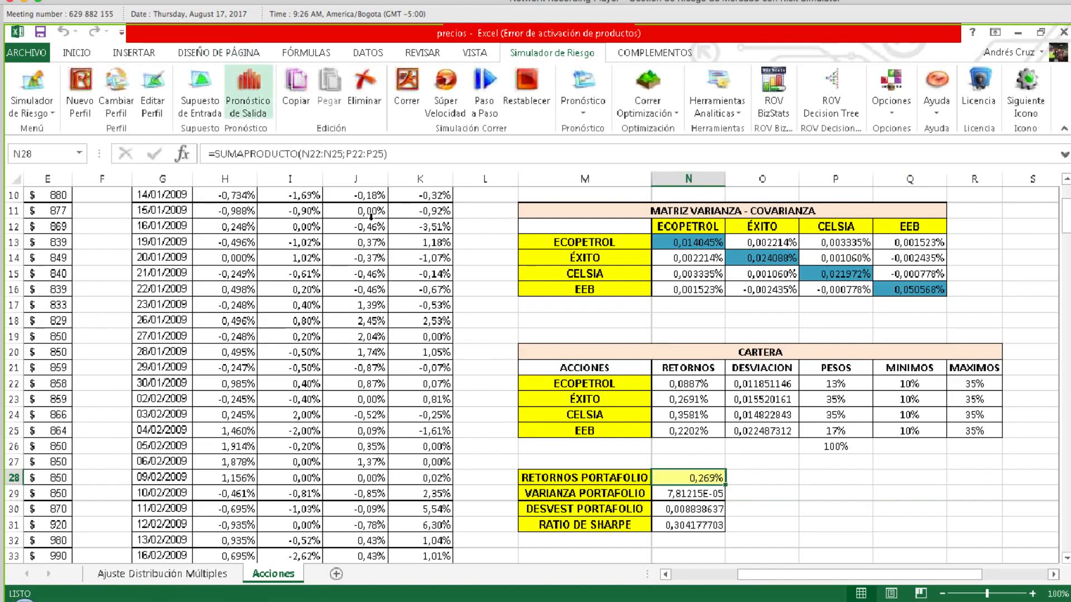
{"action": "left_click", "coordinate": [614, 479]}
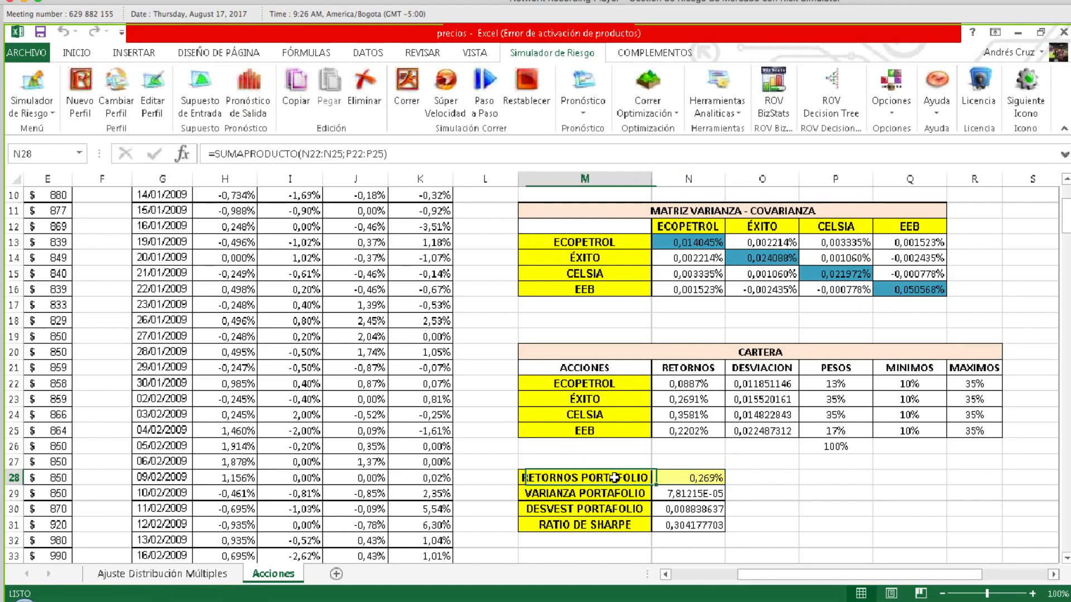
{"action": "left_click_drag", "start_coordinate": [614, 478], "coordinate": [668, 478]}
{"action": "left_click", "coordinate": [665, 477]}
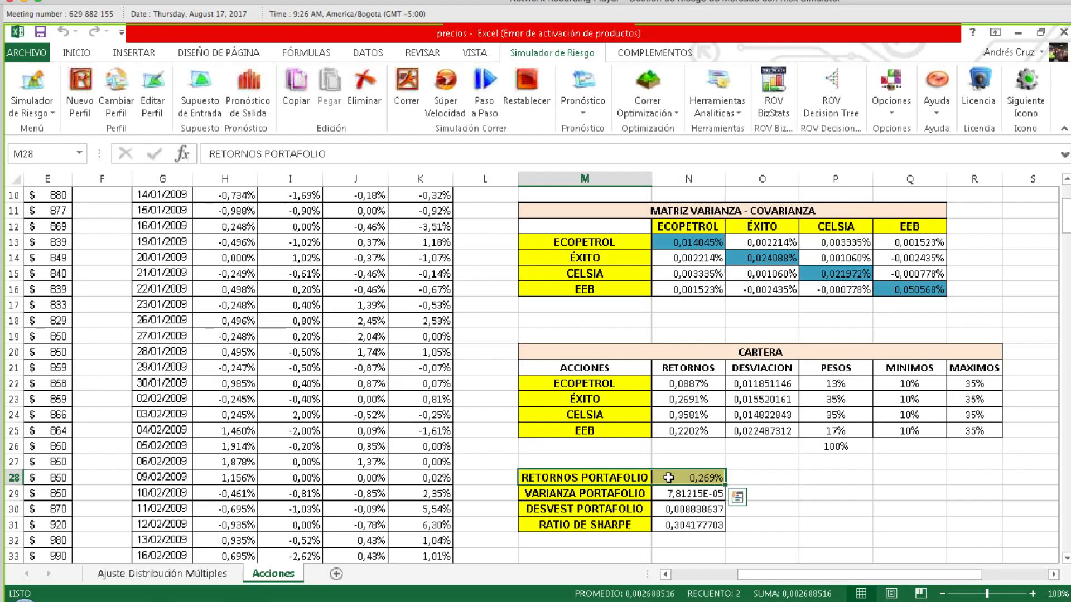
{"action": "left_click", "coordinate": [668, 478]}
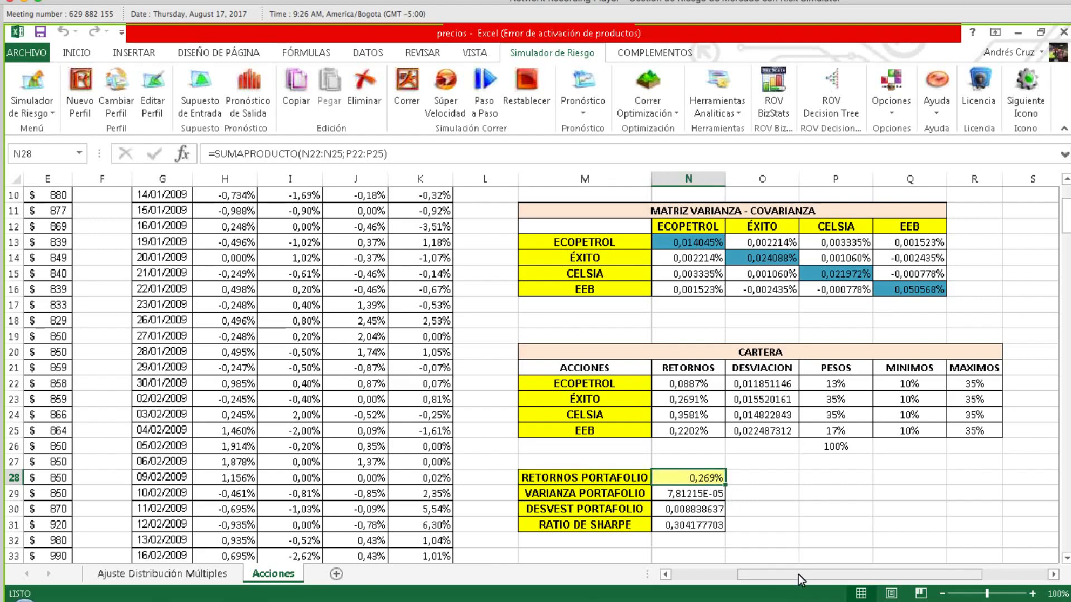
Examine ECOPETROL's return in N22 and the daily ECOPETROL returns in H4:H244 on the Acciones sheet.
{"action": "left_click_drag", "start_coordinate": [799, 574], "coordinate": [636, 558]}
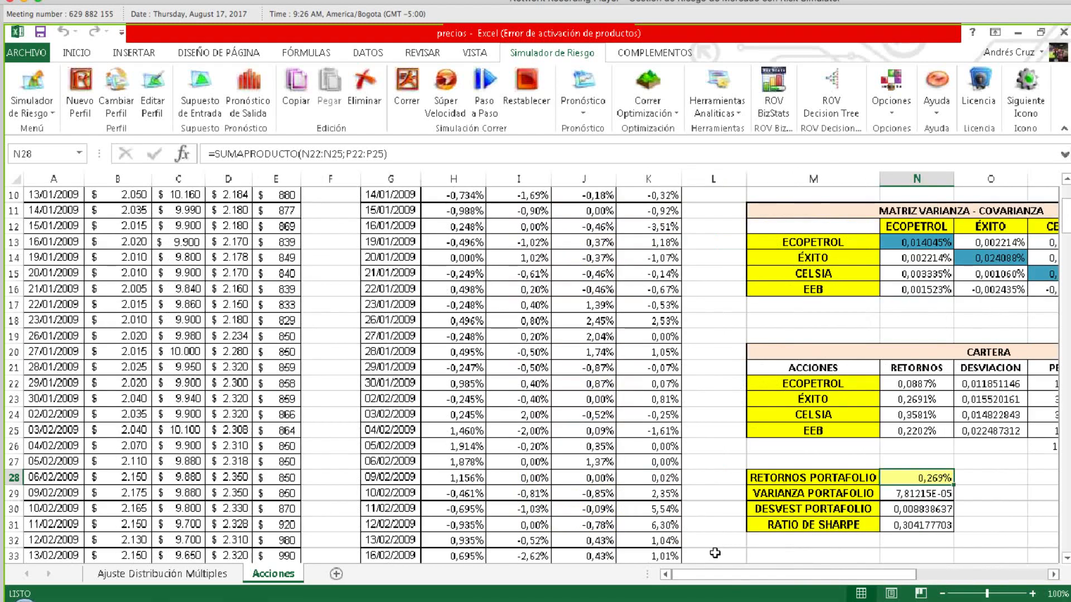
{"action": "left_click", "coordinate": [917, 383]}
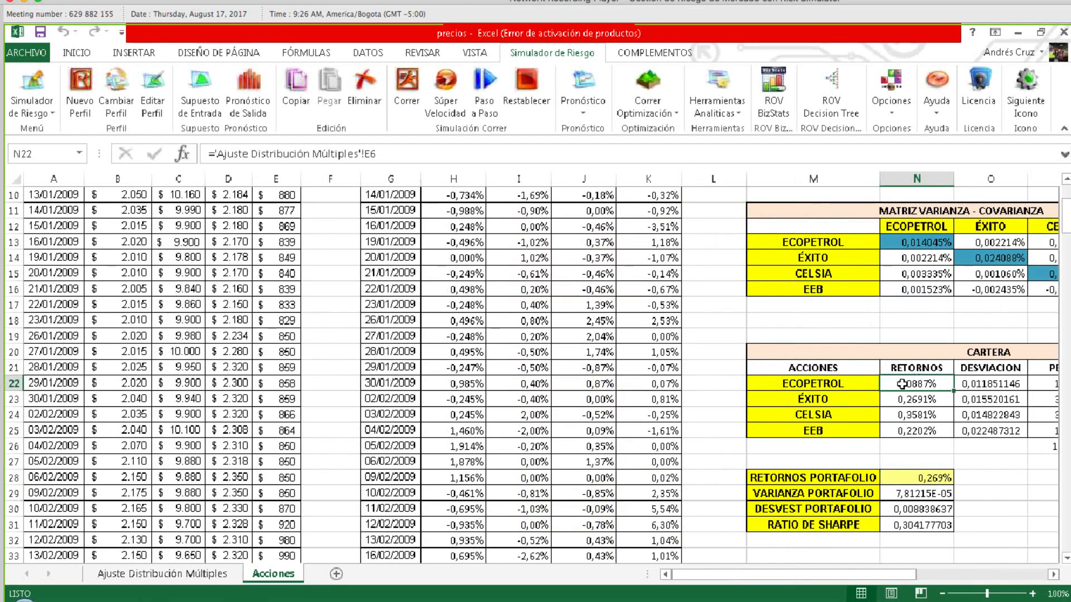
{"action": "left_click", "coordinate": [469, 273]}
{"action": "key", "text": "ctrl+Up"}
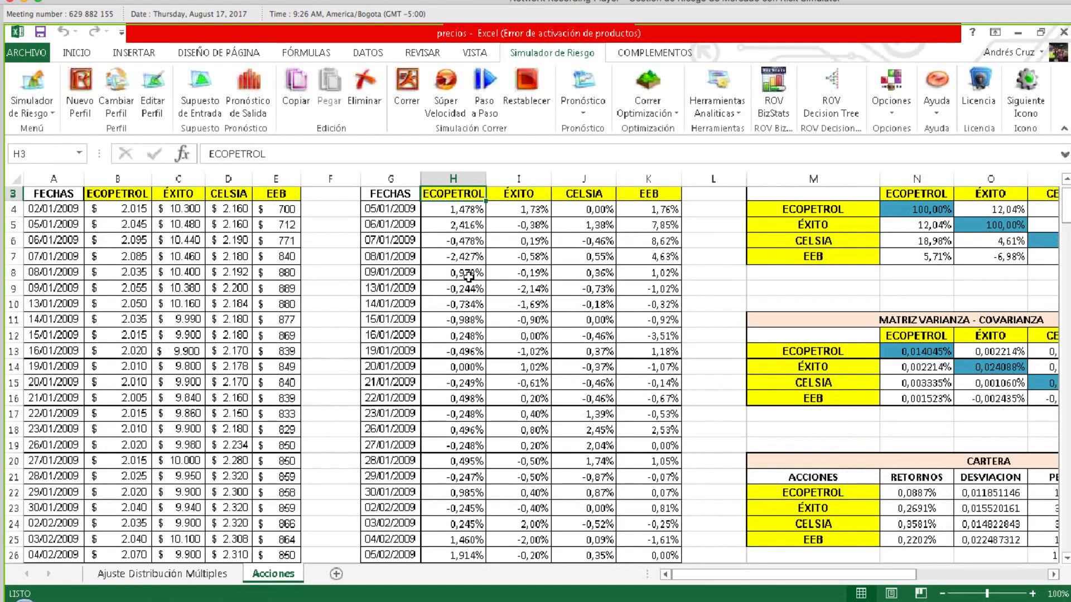
{"action": "key", "text": "Down"}
{"action": "key", "text": "ctrl+shift+Down"}
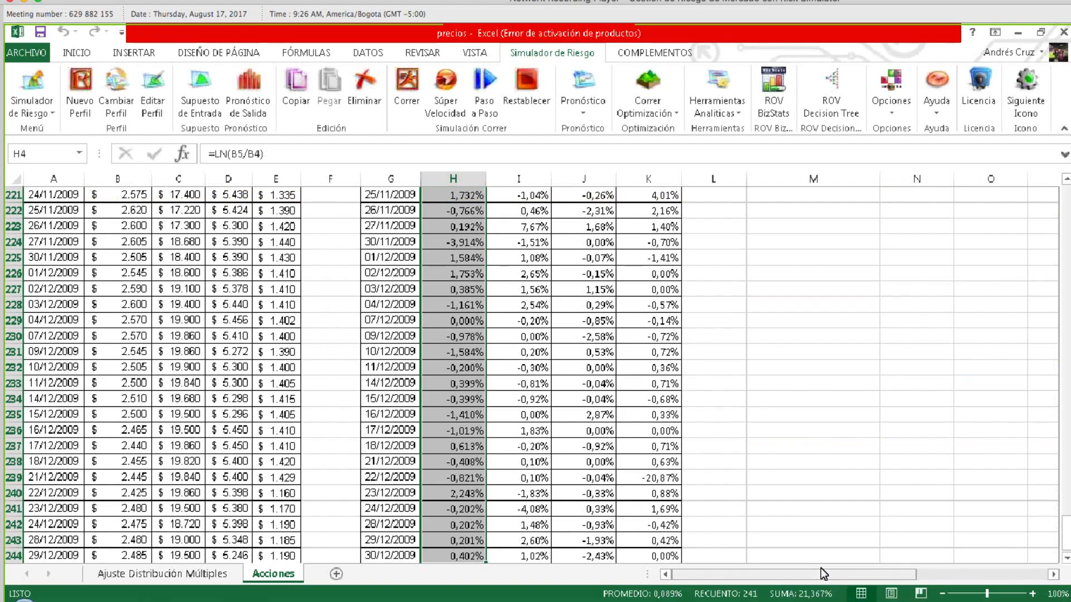
{"action": "key", "text": "ctrl+Up"}
{"action": "key", "text": "Right"}
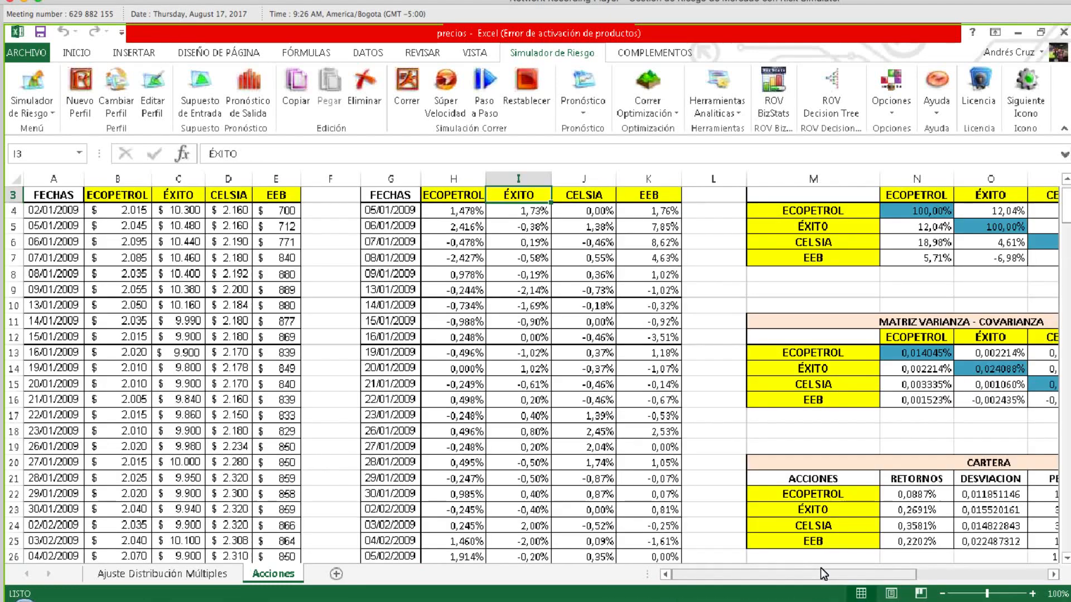
{"action": "key", "text": "Left"}
{"action": "left_click", "coordinate": [948, 494]}
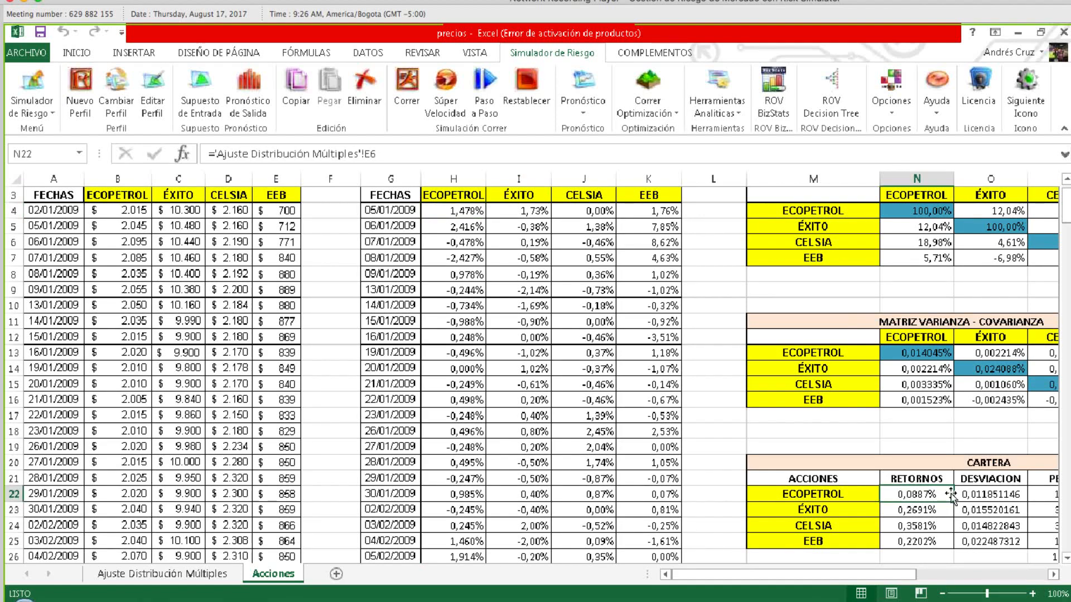
Review Risk Simulator's analytical tools list from the Ajuste Distribución Múltiples sheet, checking back against the Acciones sheet.
{"action": "left_click", "coordinate": [196, 574]}
{"action": "left_click", "coordinate": [717, 100]}
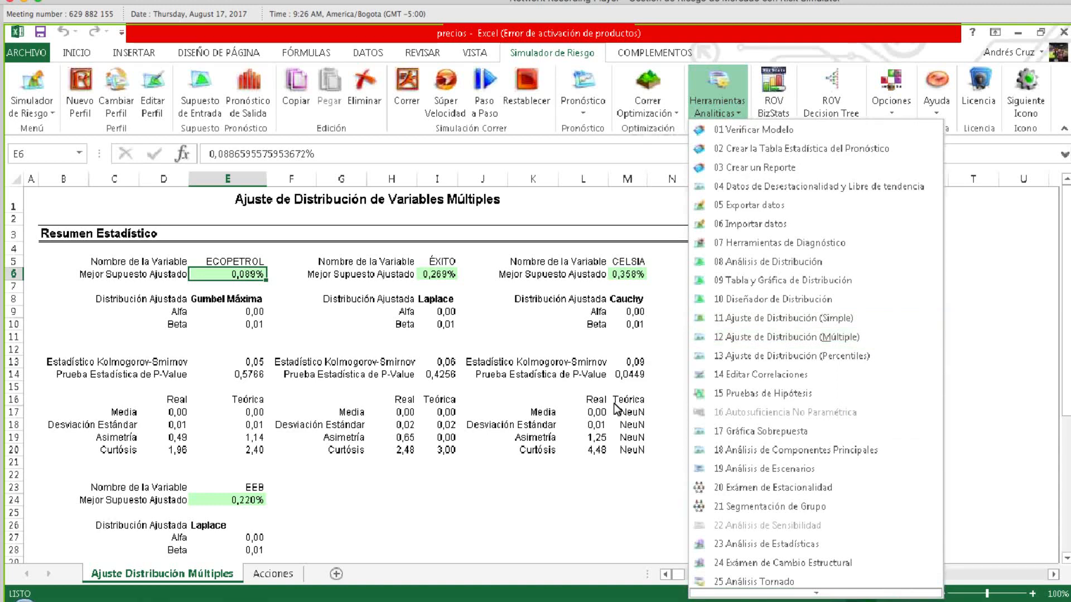
{"action": "left_click", "coordinate": [420, 478]}
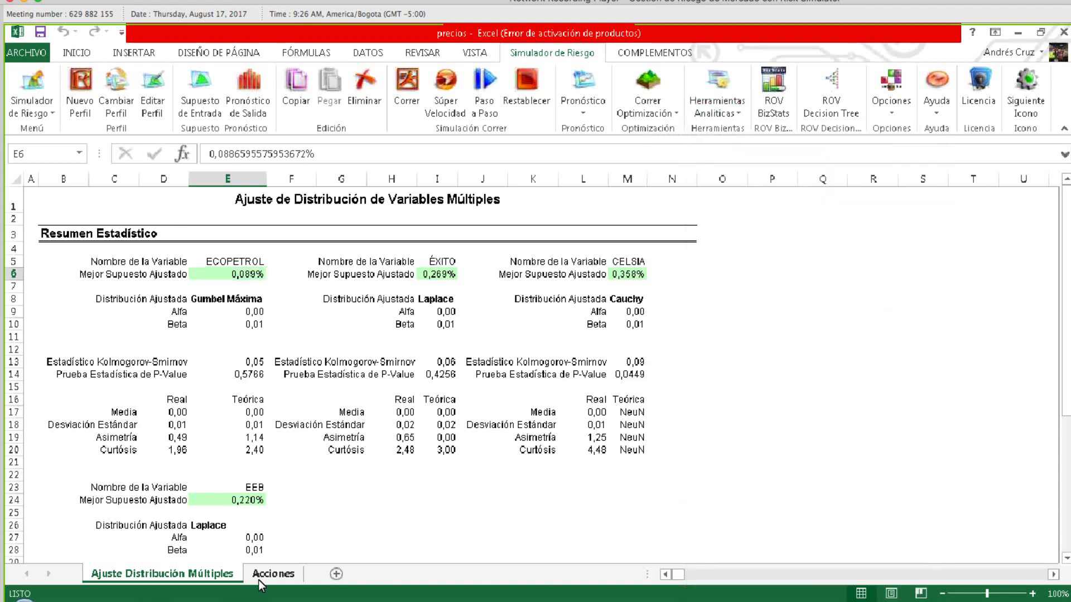
{"action": "left_click", "coordinate": [258, 580]}
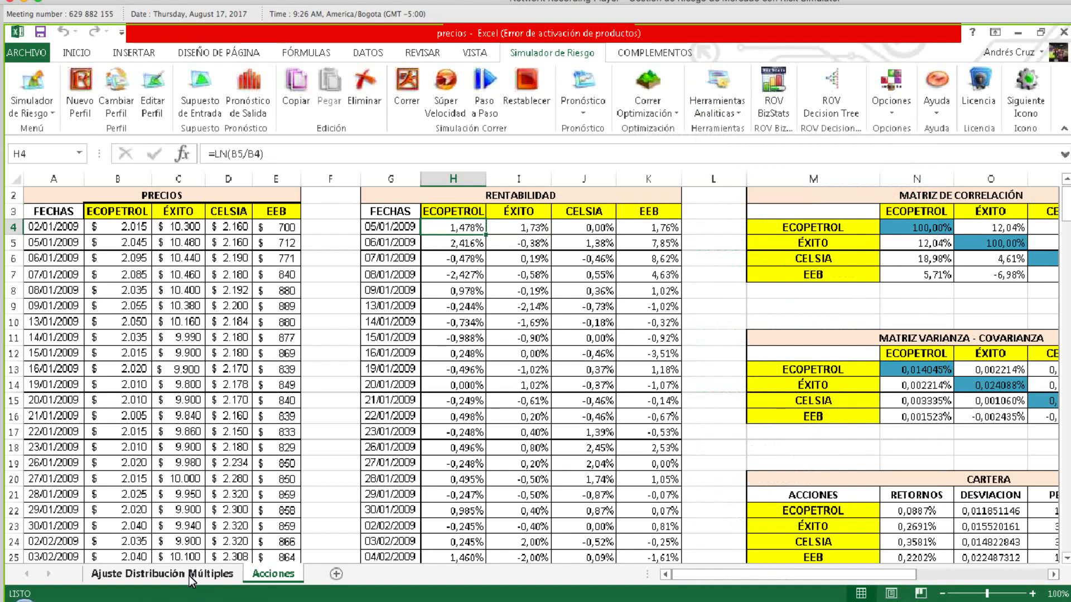
{"action": "left_click", "coordinate": [192, 575]}
Inspect the simulation properties of ECOPETROL's input assumption in E6 of the distribution fitting report, then cancel out of them.
{"action": "left_click", "coordinate": [261, 198]}
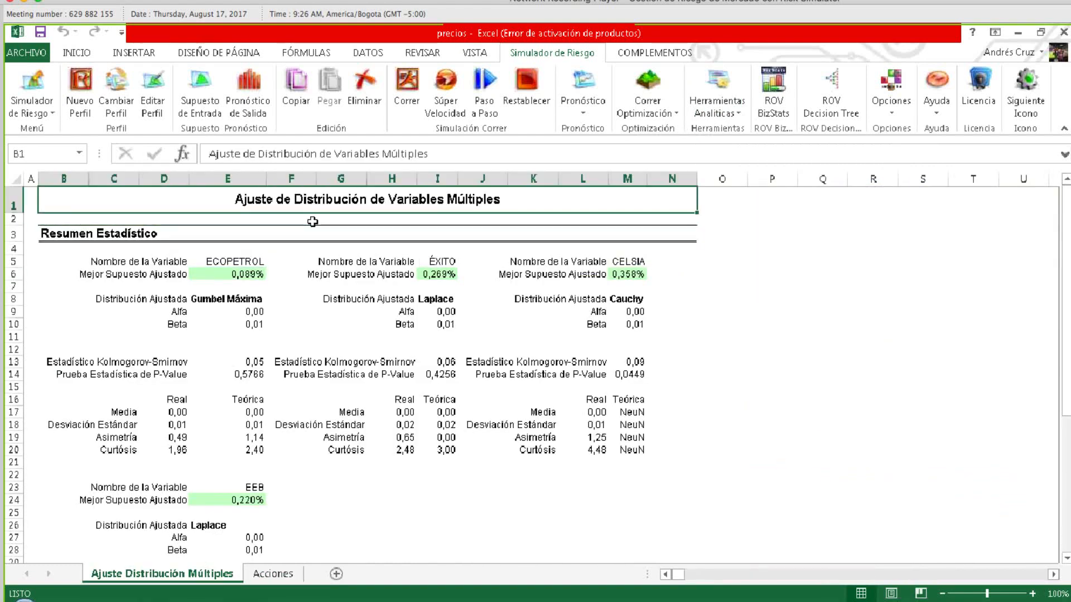
{"action": "left_click", "coordinate": [232, 258]}
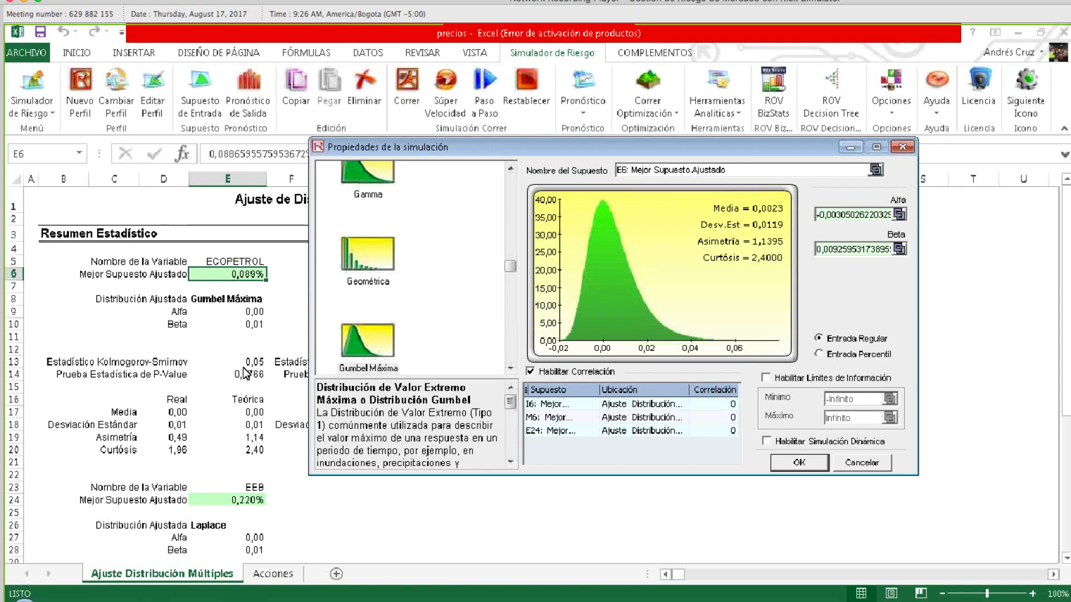
{"action": "left_click", "coordinate": [860, 464]}
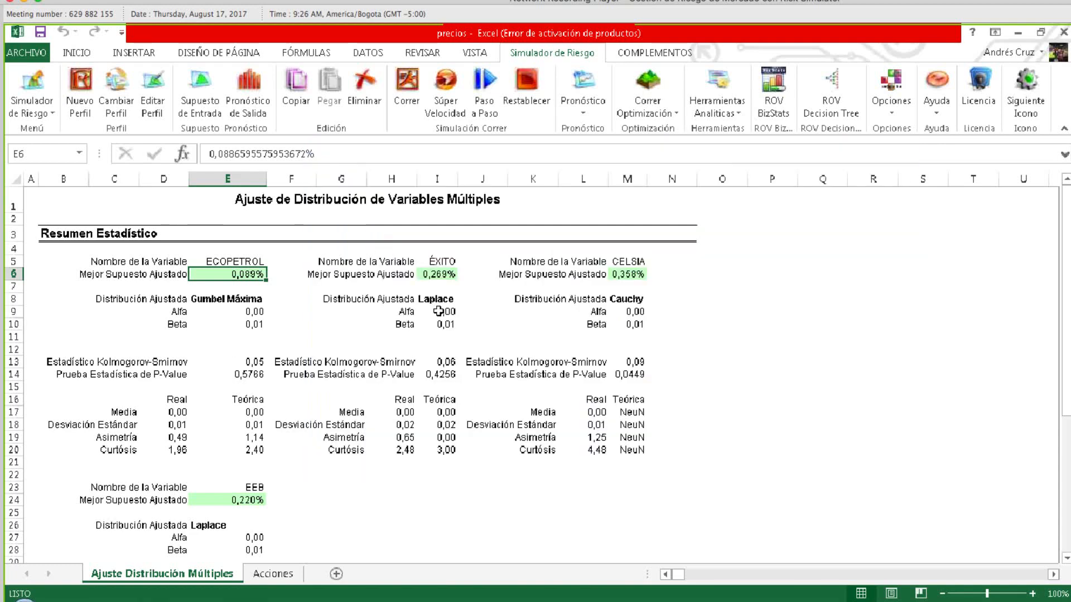
Examine the fitted distributions for ÉXITO and EEB and the correlation matrix at the end of the fitting report.
{"action": "left_click", "coordinate": [446, 311]}
{"action": "scroll", "coordinate": [631, 297], "scroll_direction": "down", "scroll_amount": 3}
{"action": "left_click", "coordinate": [227, 393]}
{"action": "scroll", "coordinate": [153, 402], "scroll_direction": "down", "scroll_amount": 6}
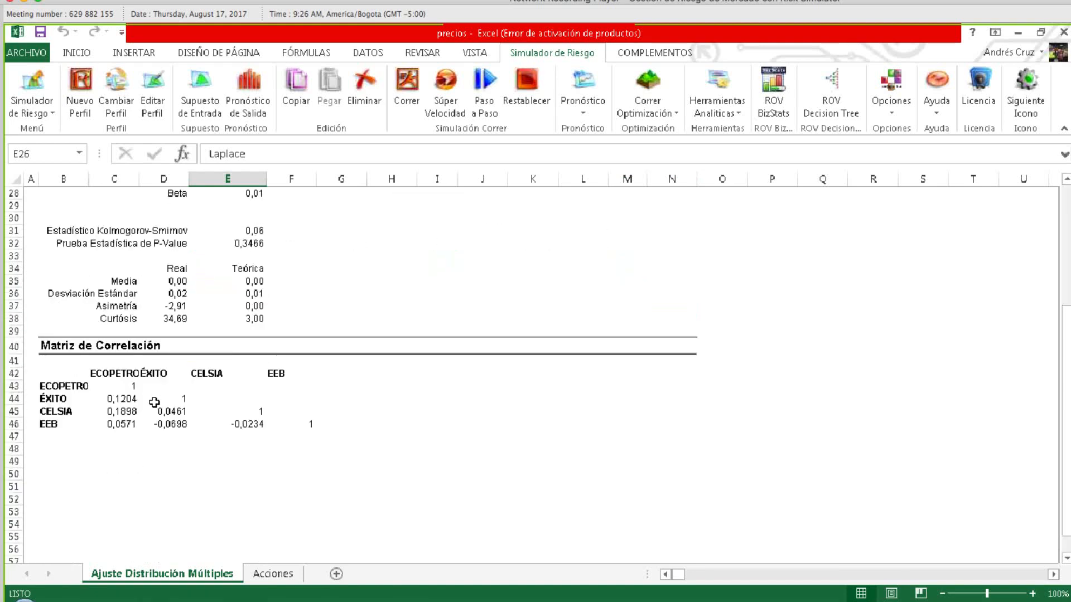
{"action": "left_click_drag", "start_coordinate": [69, 373], "coordinate": [340, 413]}
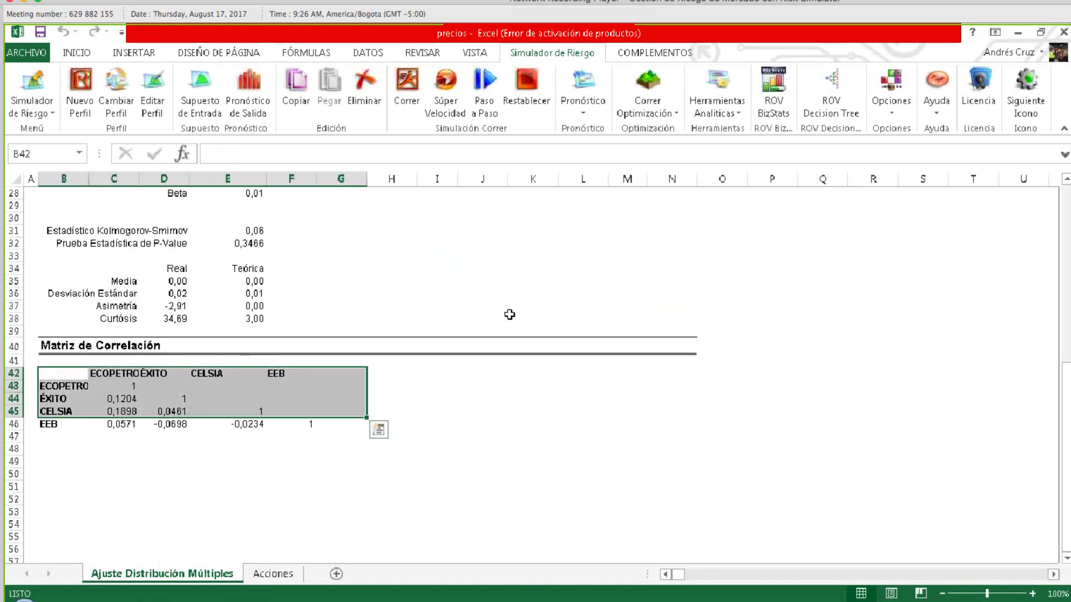
{"action": "scroll", "coordinate": [510, 315], "scroll_direction": "up", "scroll_amount": 9}
{"action": "left_click", "coordinate": [474, 285]}
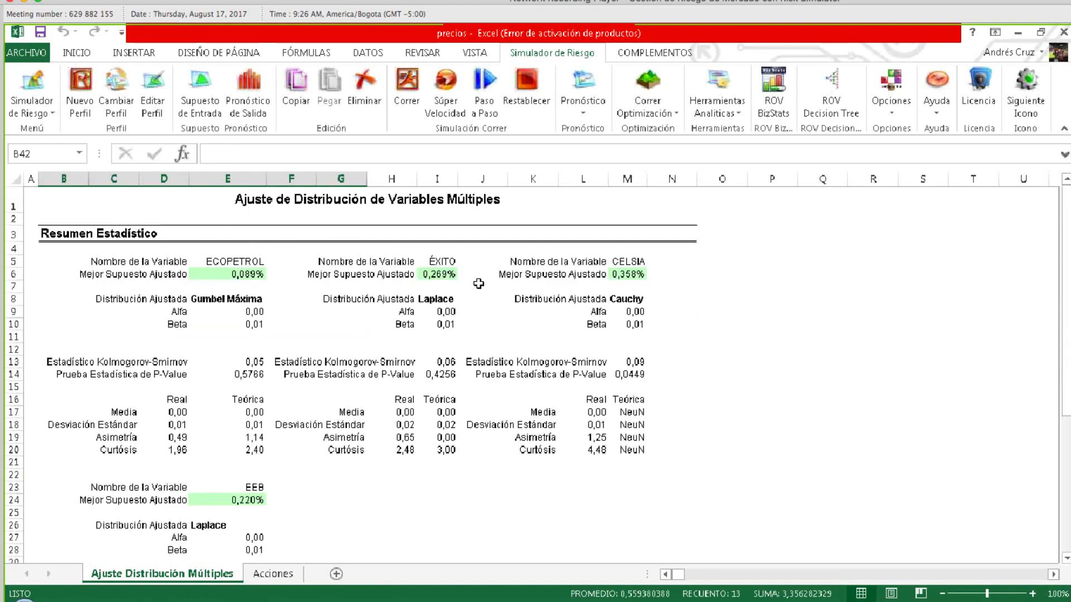
Check the fitted assumption cells E6, I6, M6 and E24 of the four stocks, and return to the Acciones sheet.
{"action": "left_click", "coordinate": [235, 272]}
{"action": "left_click", "coordinate": [438, 274]}
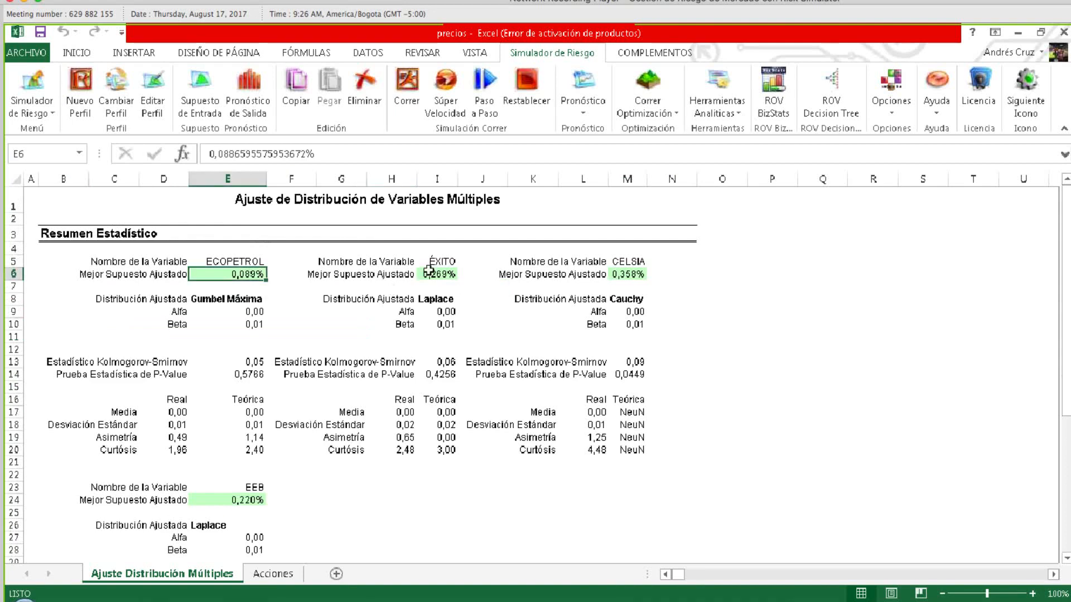
{"action": "left_click", "coordinate": [623, 274]}
{"action": "left_click", "coordinate": [237, 499]}
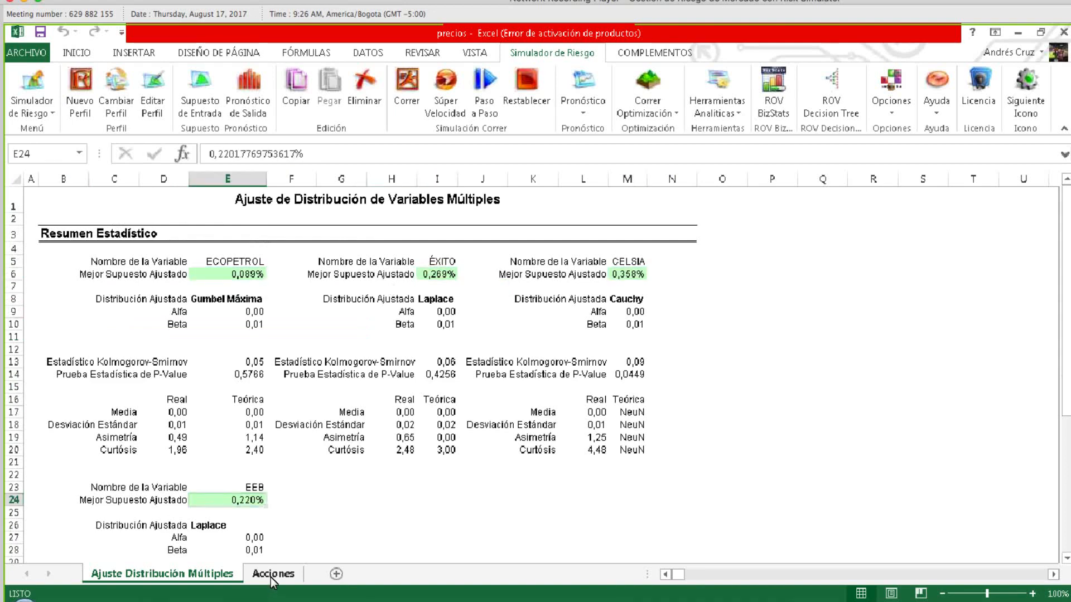
{"action": "left_click", "coordinate": [270, 575]}
{"action": "scroll", "coordinate": [544, 301], "scroll_direction": "down", "scroll_amount": 1}
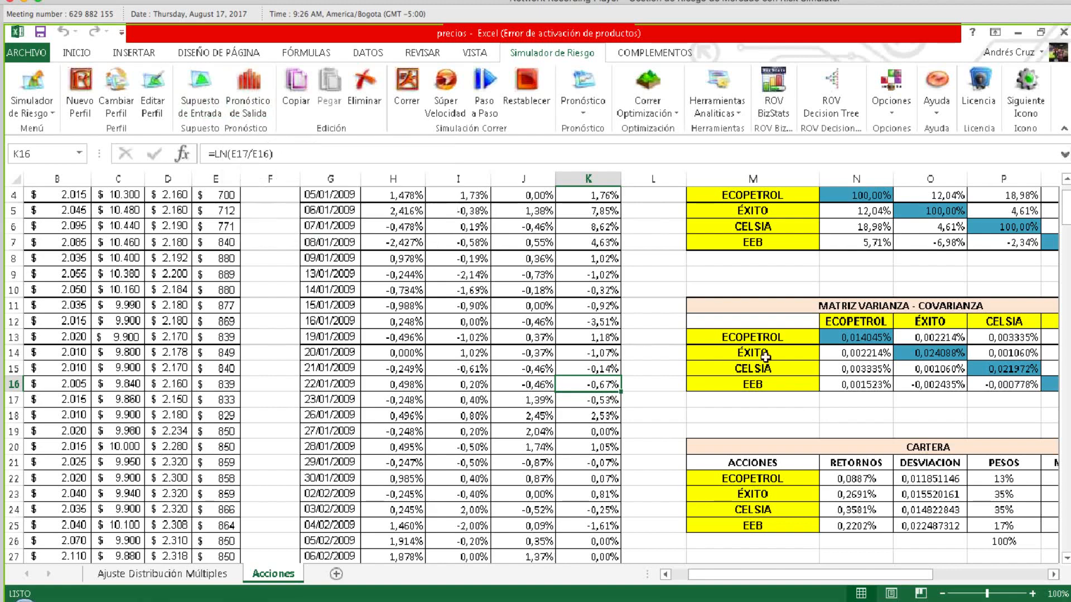
Examine the portfolio weights of the four stocks in P22:P25 of the CARTERA table.
{"action": "left_click", "coordinate": [650, 24]}
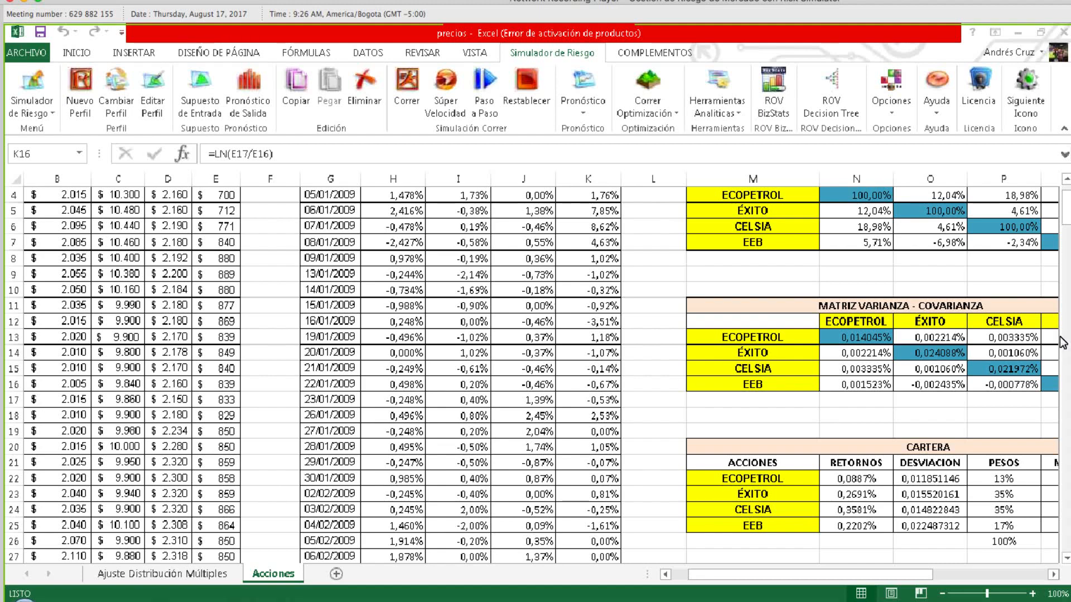
{"action": "left_click", "coordinate": [700, 319]}
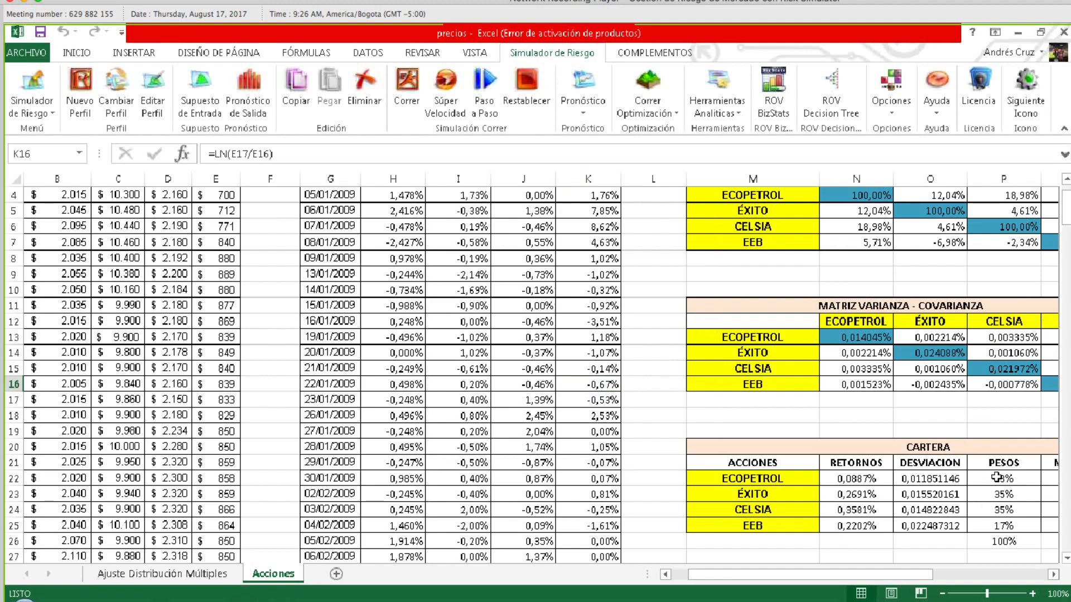
{"action": "left_click_drag", "start_coordinate": [997, 477], "coordinate": [1007, 527]}
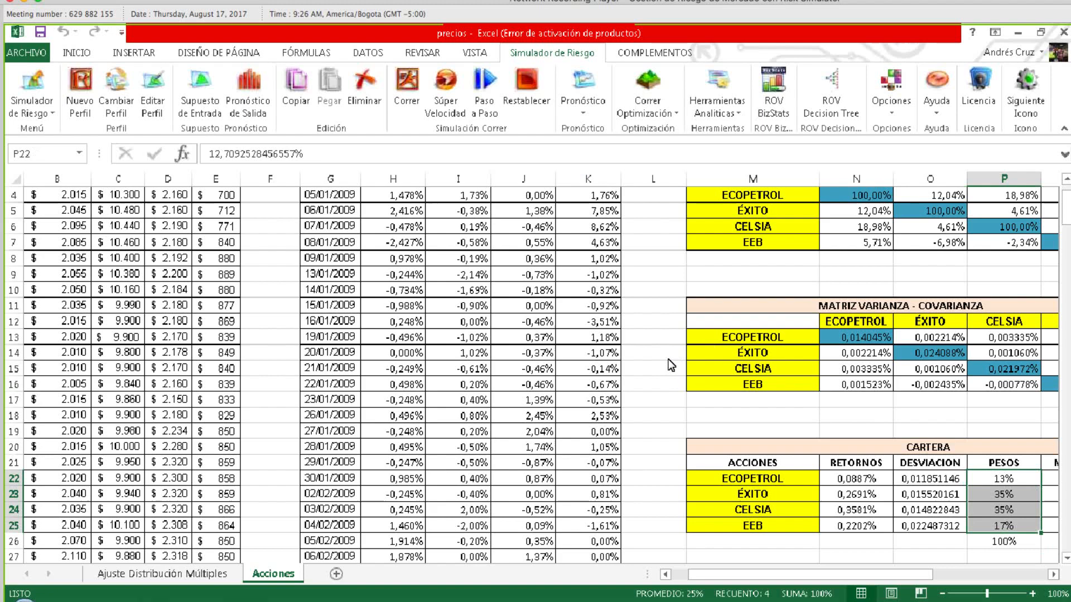
{"action": "left_click", "coordinate": [986, 479]}
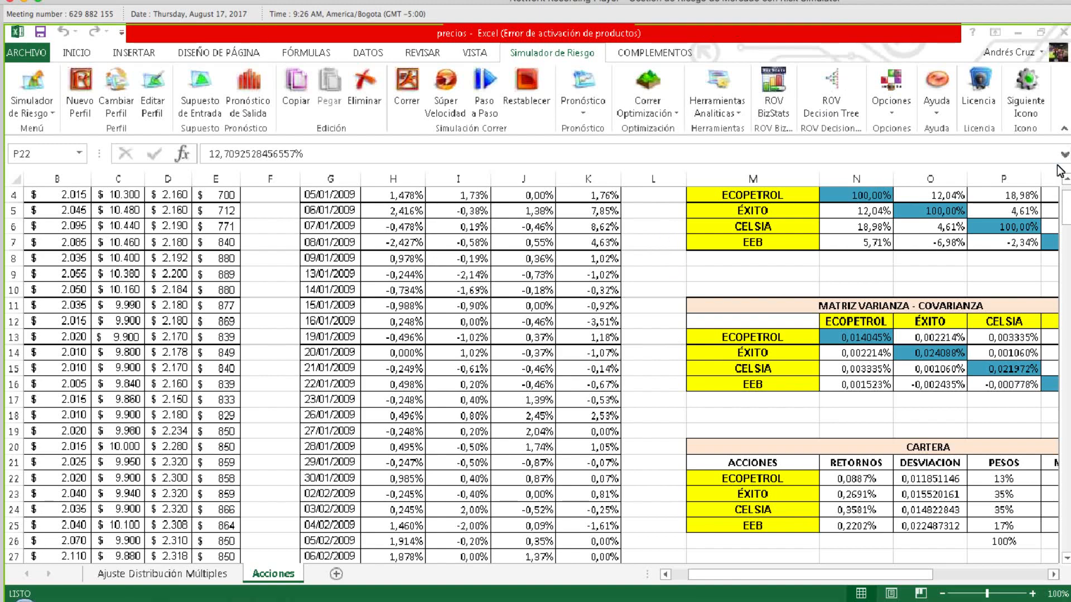
{"action": "left_click", "coordinate": [968, 305]}
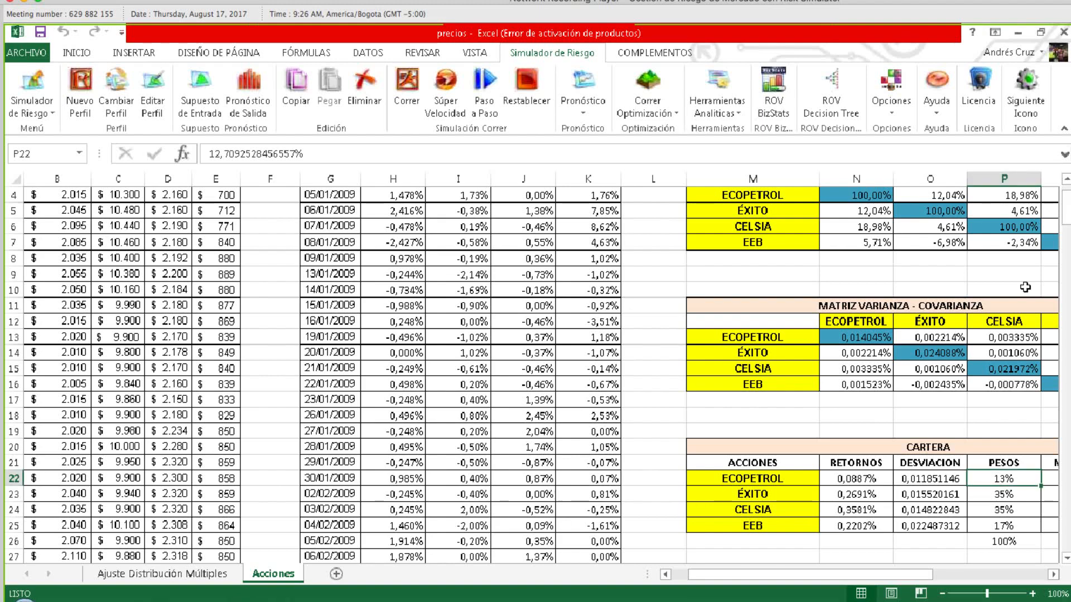
Look across ECOPETROL's row 13 of the variance-covariance matrix.
{"action": "left_click", "coordinate": [878, 332]}
{"action": "key", "text": "Right"}
{"action": "key", "text": "Right"}
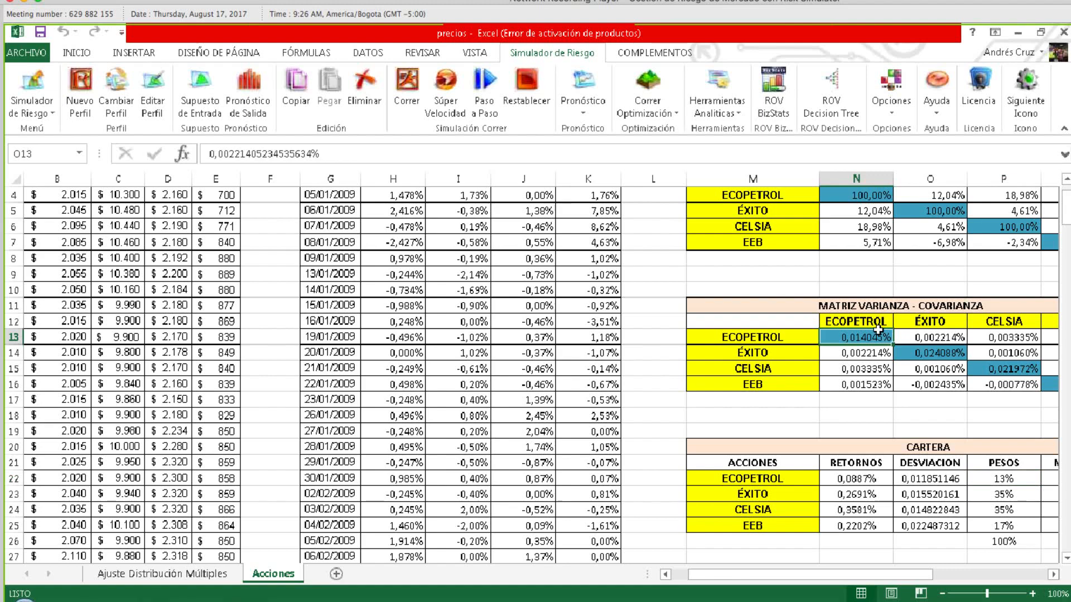
{"action": "scroll", "coordinate": [879, 329], "scroll_direction": "right", "scroll_amount": 2}
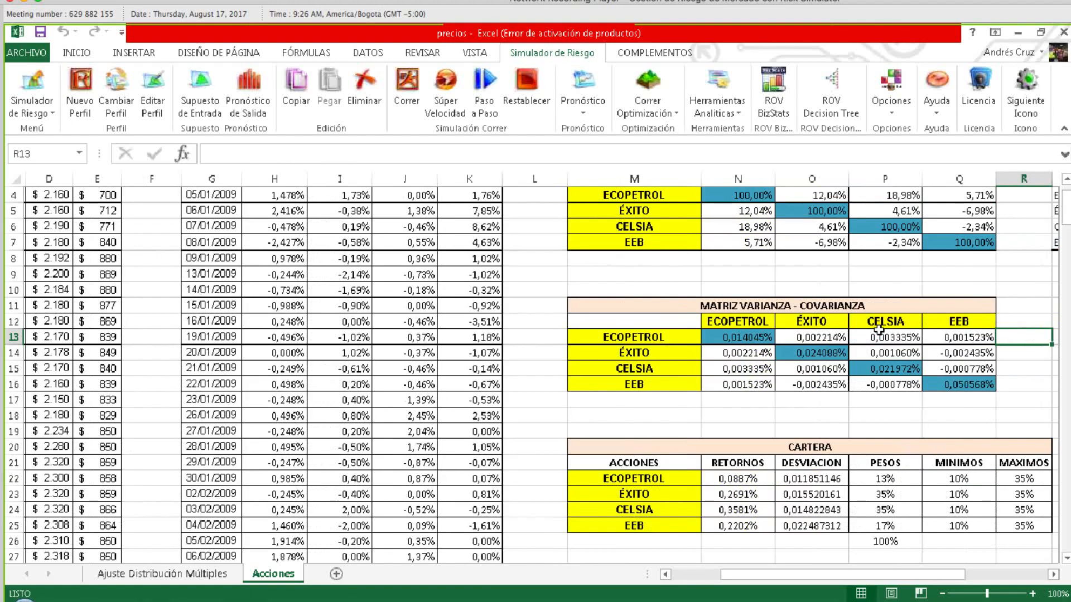
{"action": "scroll", "coordinate": [781, 279], "scroll_direction": "right", "scroll_amount": 2}
Examine the correlation matrix, including the ECOPETROL–ÉXITO value in N5 and the ÉXITO–EEB value in O7.
{"action": "left_click", "coordinate": [632, 211]}
{"action": "key", "text": "Up"}
{"action": "key", "text": "Up"}
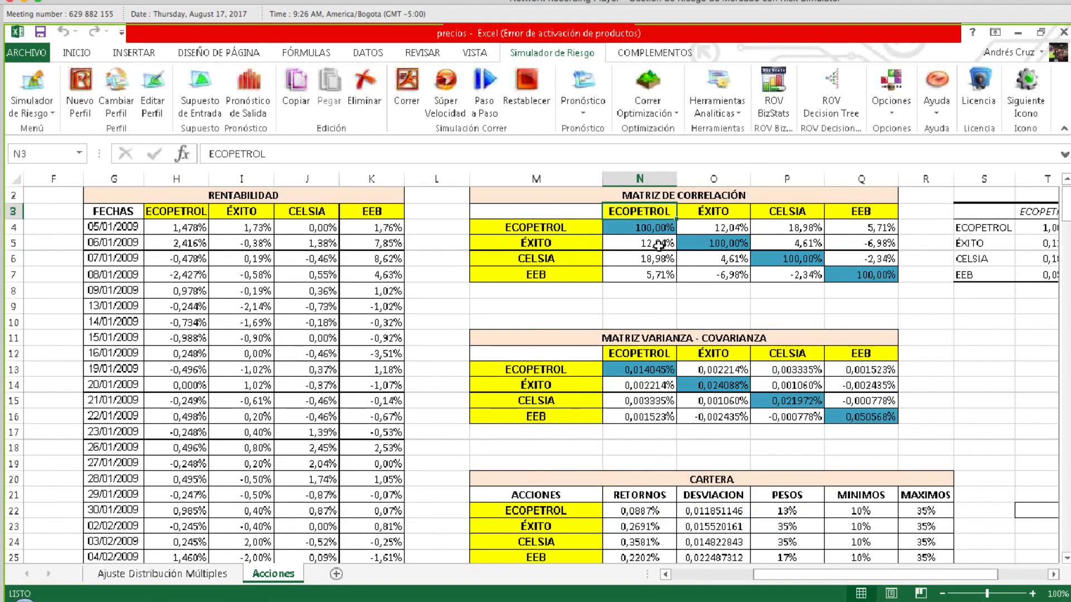
{"action": "left_click", "coordinate": [659, 245]}
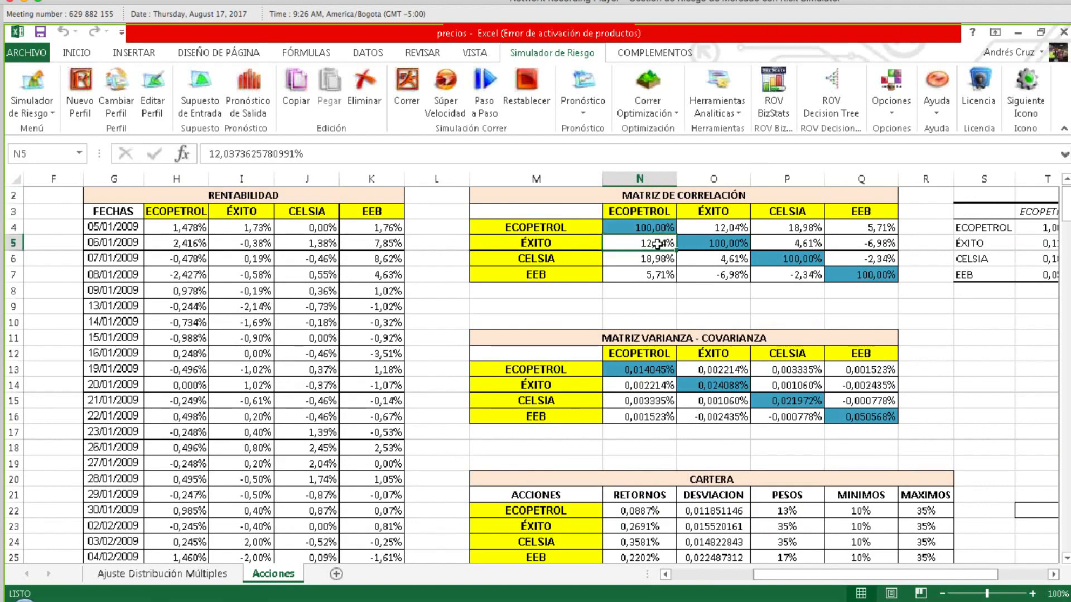
{"action": "left_click", "coordinate": [542, 276]}
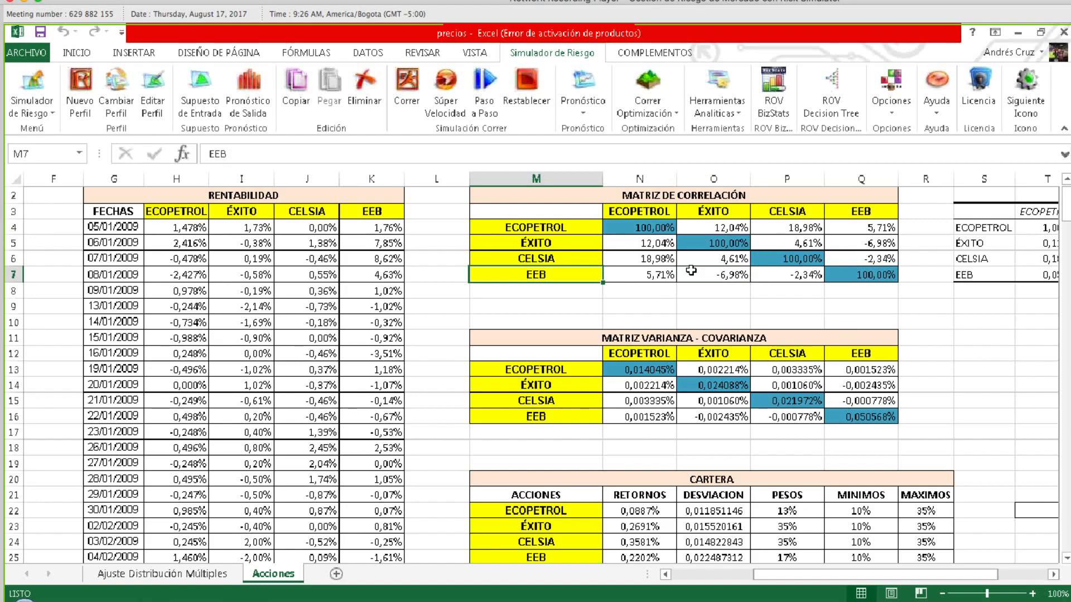
{"action": "left_click", "coordinate": [722, 274]}
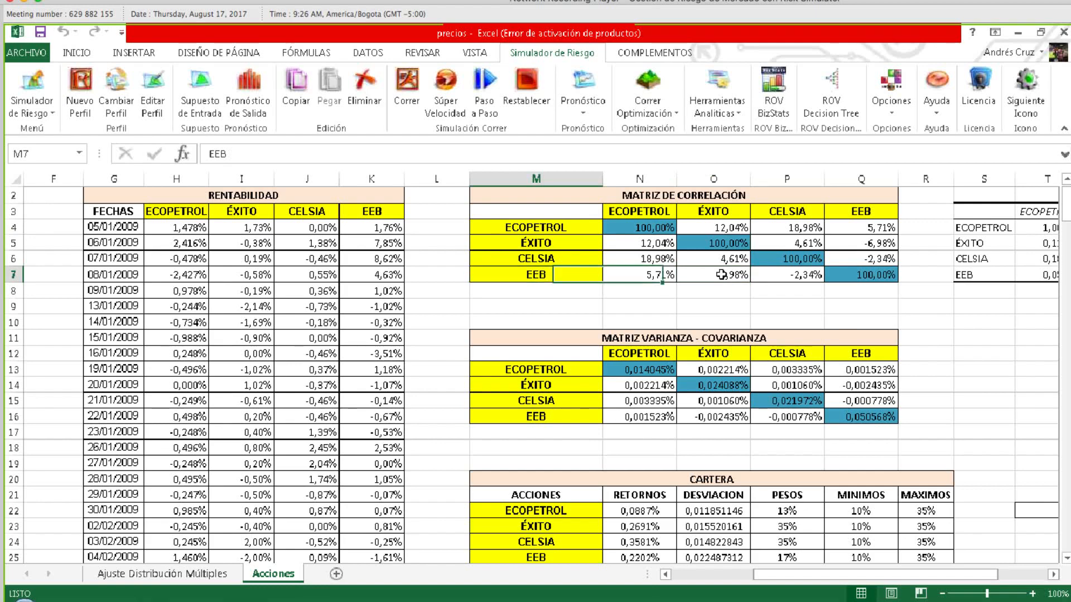
{"action": "left_click", "coordinate": [729, 212]}
{"action": "left_click", "coordinate": [721, 278]}
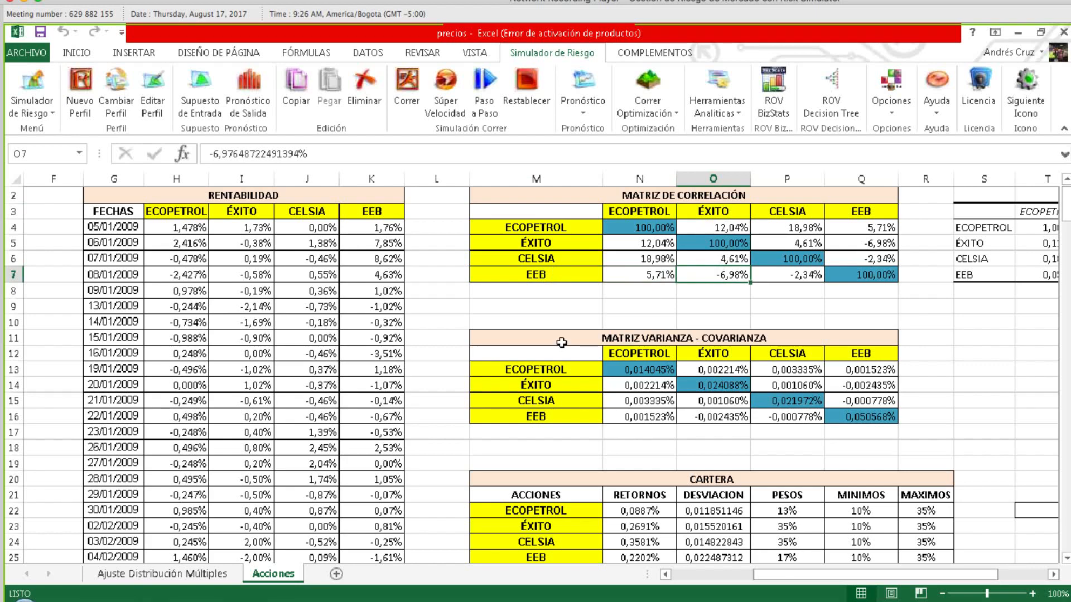
Examine the variance-covariance matrix and the variances on its diagonal, from ECOPETROL in N13 to EEB in Q16.
{"action": "left_click_drag", "start_coordinate": [562, 343], "coordinate": [861, 432]}
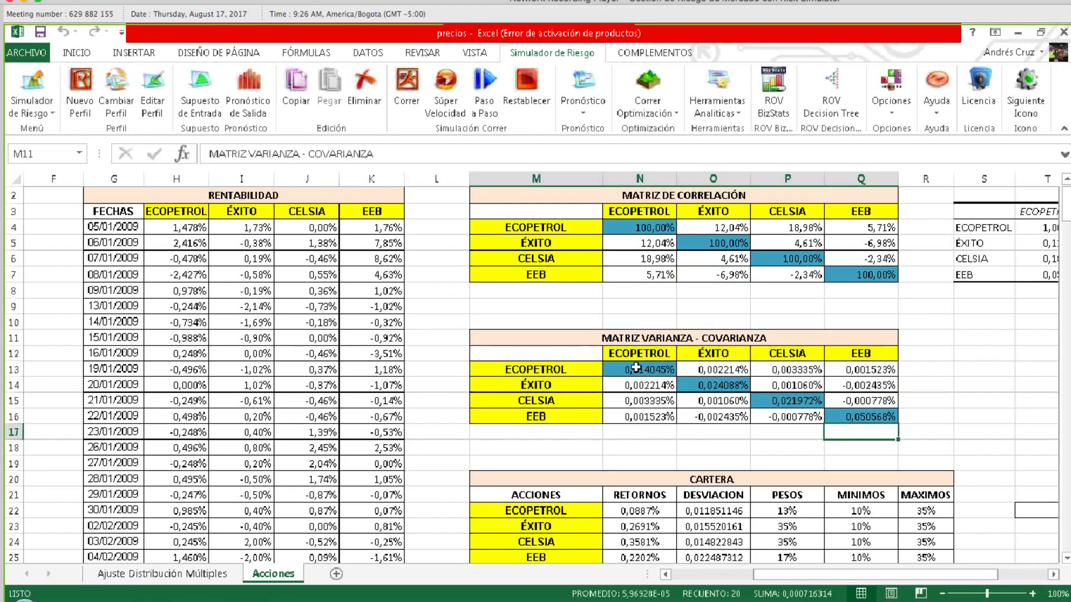
{"action": "left_click_drag", "start_coordinate": [636, 368], "coordinate": [714, 386]}
{"action": "left_click", "coordinate": [714, 400]}
{"action": "left_click", "coordinate": [651, 370]}
{"action": "left_click", "coordinate": [707, 385]}
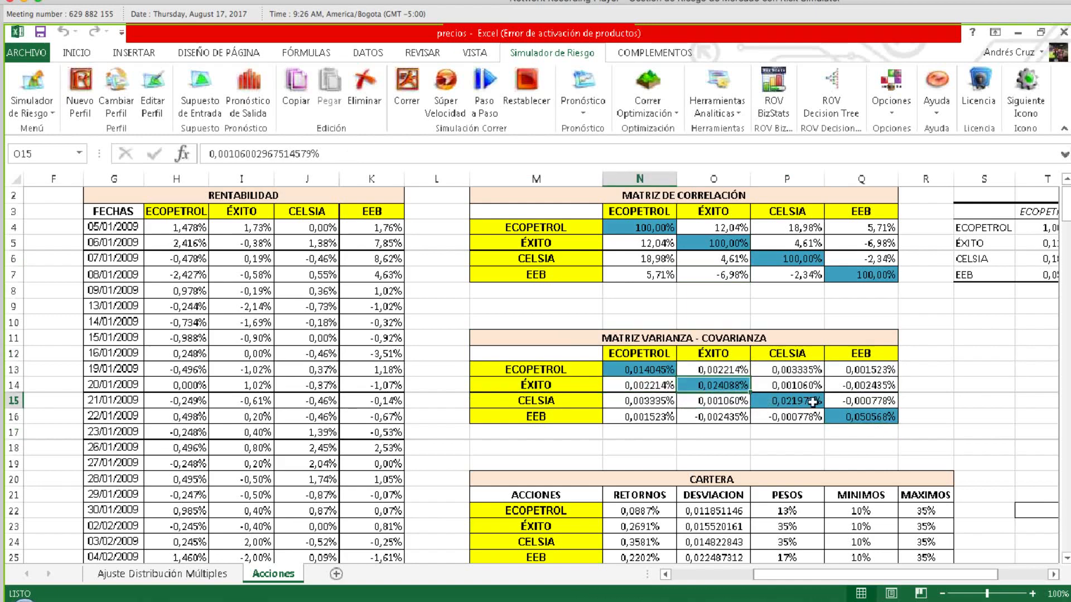
{"action": "left_click", "coordinate": [813, 402]}
{"action": "left_click", "coordinate": [860, 417]}
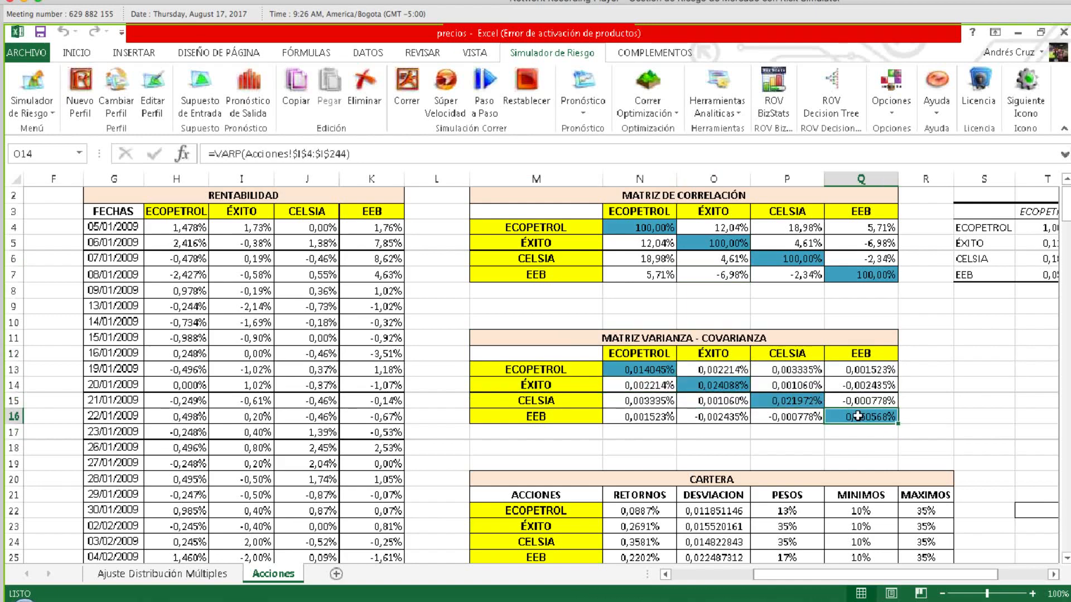
Inspect ECOPETROL's variance formula in N13 and the return range it references, leaving the cell without editing.
{"action": "left_click", "coordinate": [670, 370]}
{"action": "double_click", "coordinate": [666, 370]}
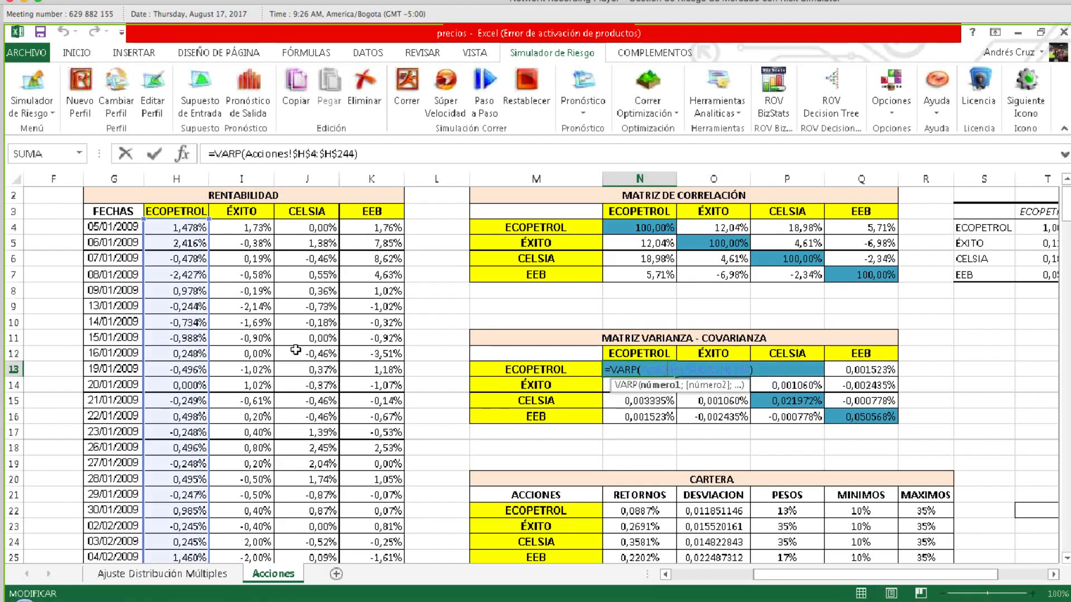
{"action": "key", "text": "Escape"}
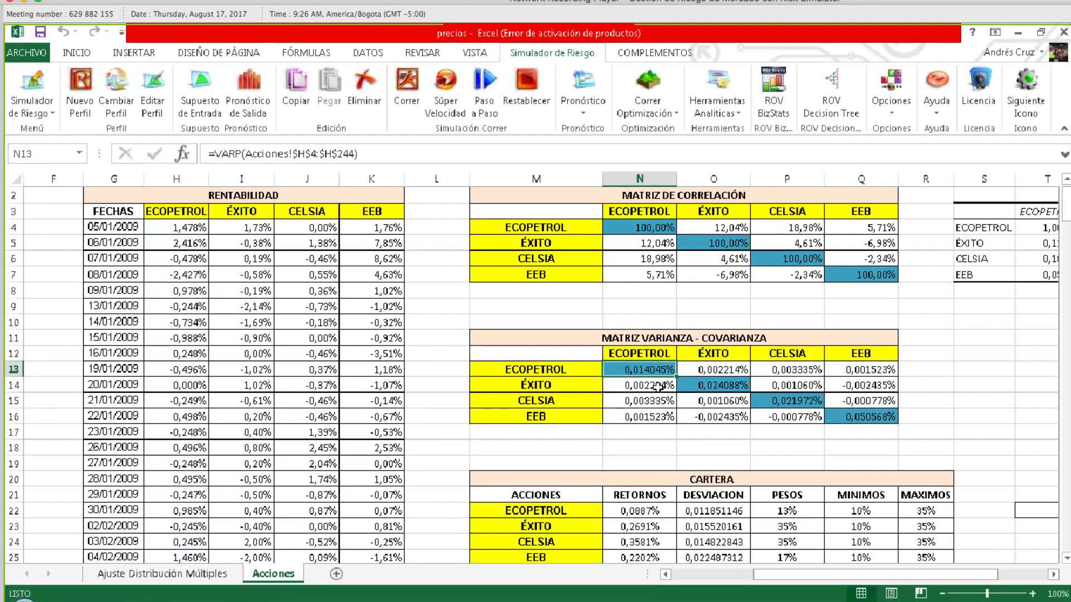
Examine the ECOPETROL–ÉXITO covariance in N14 and the two stocks' return columns, starting at H3 and I3.
{"action": "left_click", "coordinate": [634, 384]}
{"action": "left_click", "coordinate": [576, 381]}
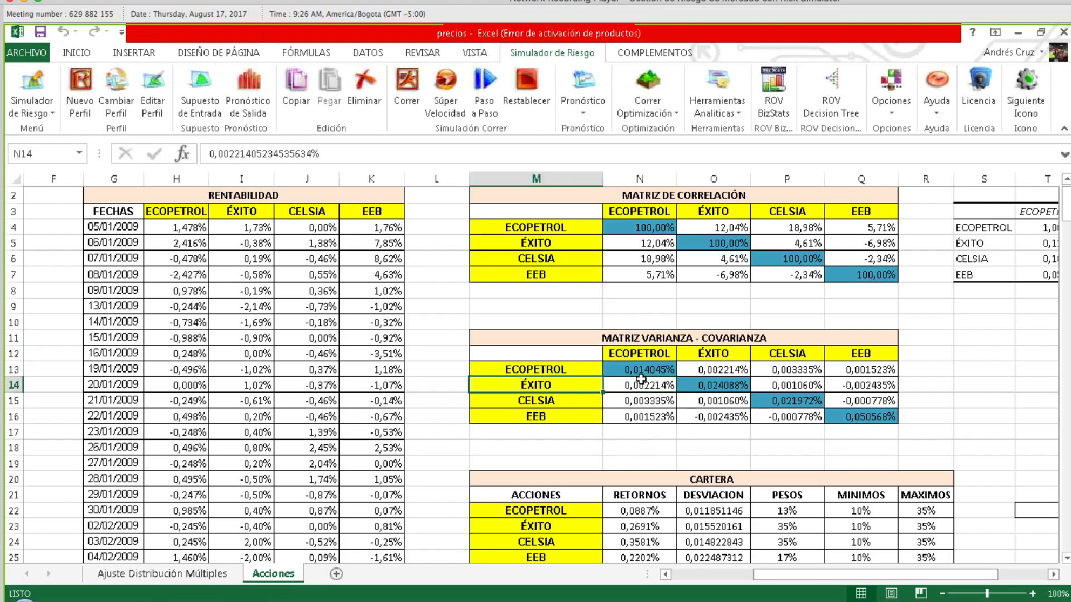
{"action": "left_click", "coordinate": [641, 380]}
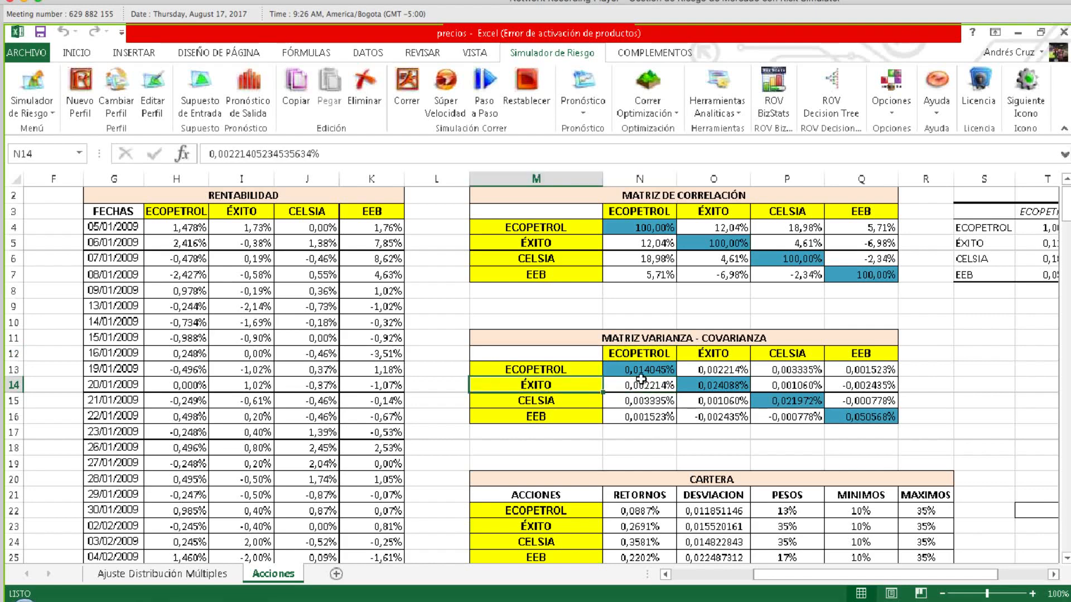
{"action": "left_click", "coordinate": [190, 213]}
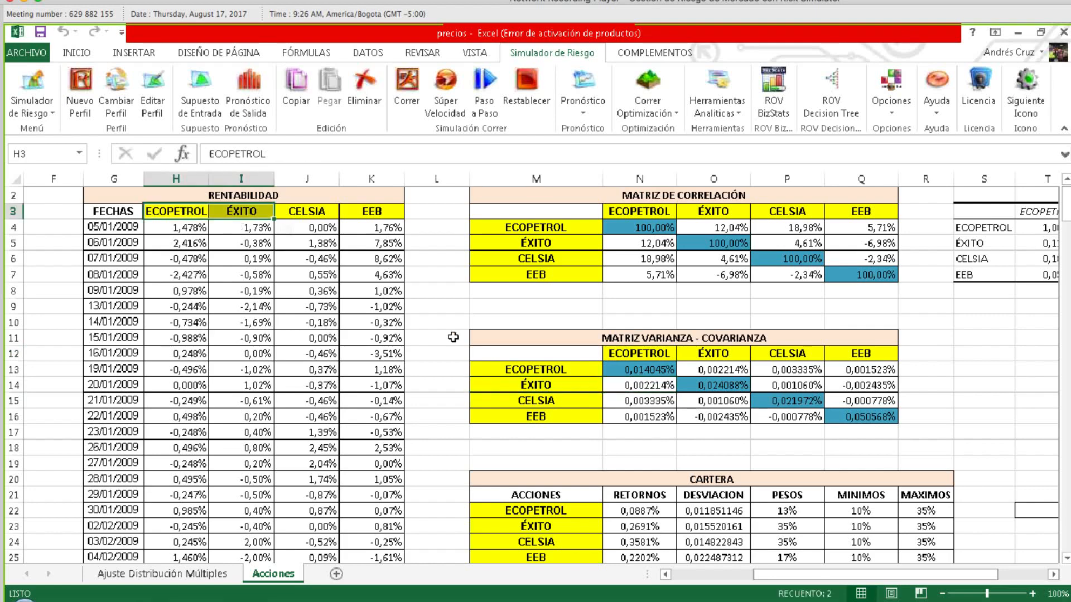
Look over the CARTERA table and the portfolio return, variance, standard deviation and Sharpe ratio in N28 to N31.
{"action": "left_click", "coordinate": [863, 401]}
{"action": "left_click", "coordinate": [892, 429]}
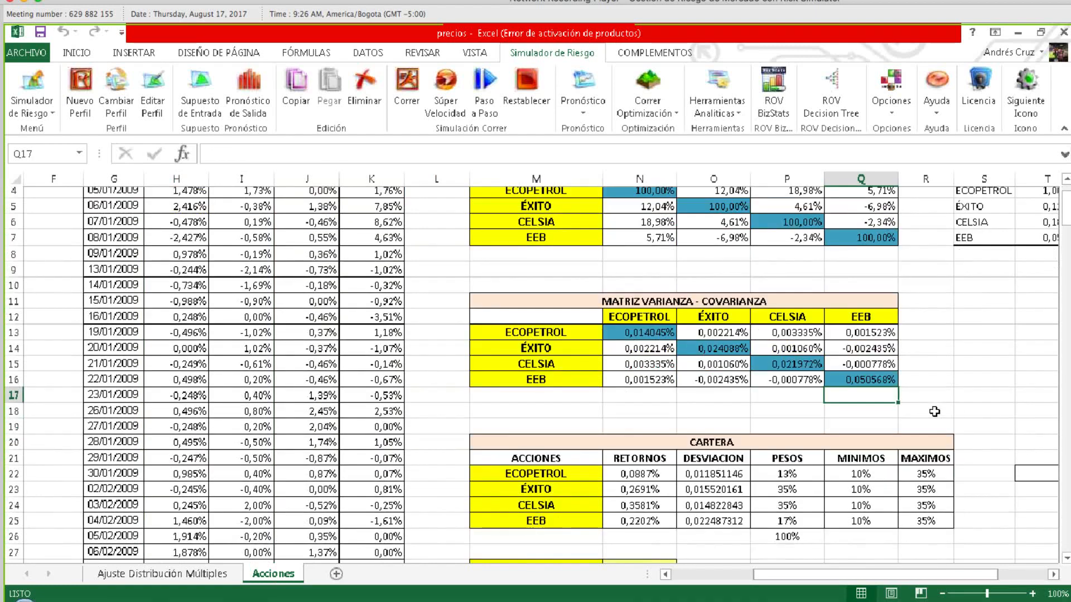
{"action": "scroll", "coordinate": [934, 412], "scroll_direction": "down", "scroll_amount": 2}
{"action": "scroll", "coordinate": [935, 411], "scroll_direction": "down", "scroll_amount": 5}
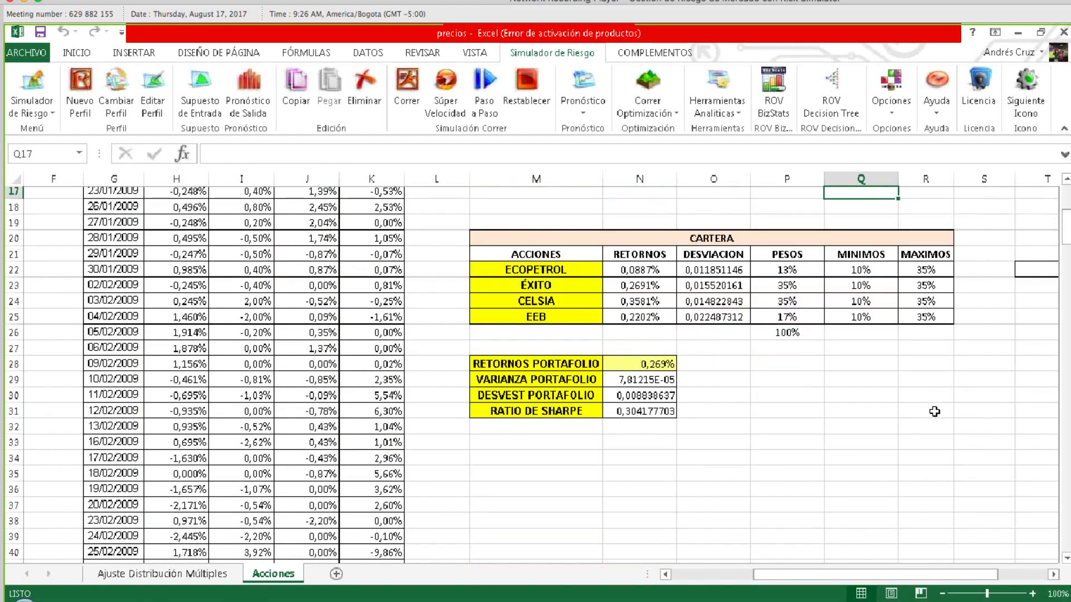
{"action": "scroll", "coordinate": [935, 412], "scroll_direction": "up", "scroll_amount": 6}
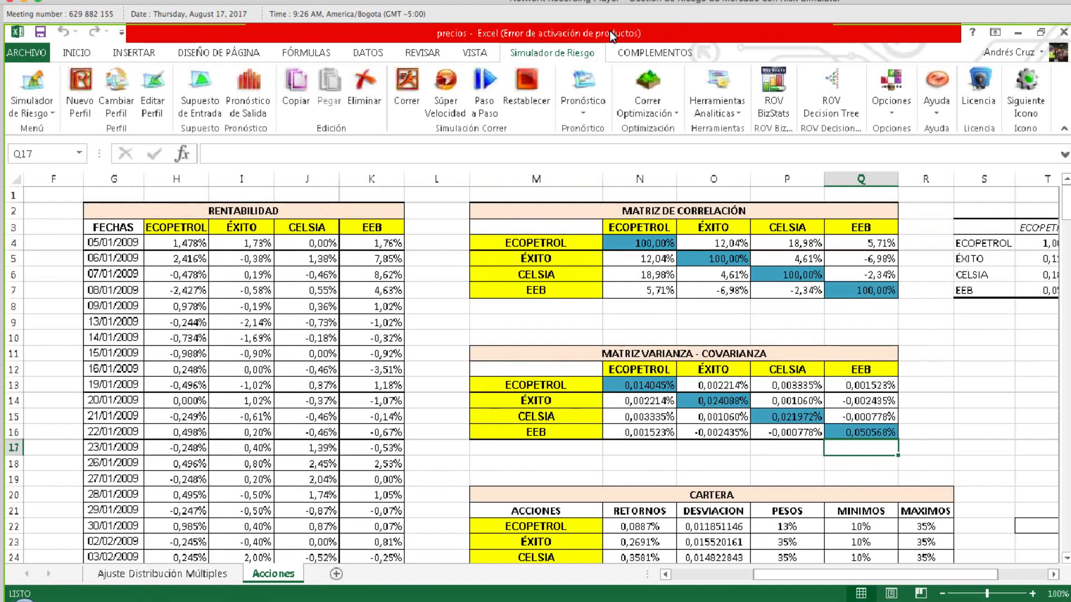
{"action": "left_click", "coordinate": [823, 41]}
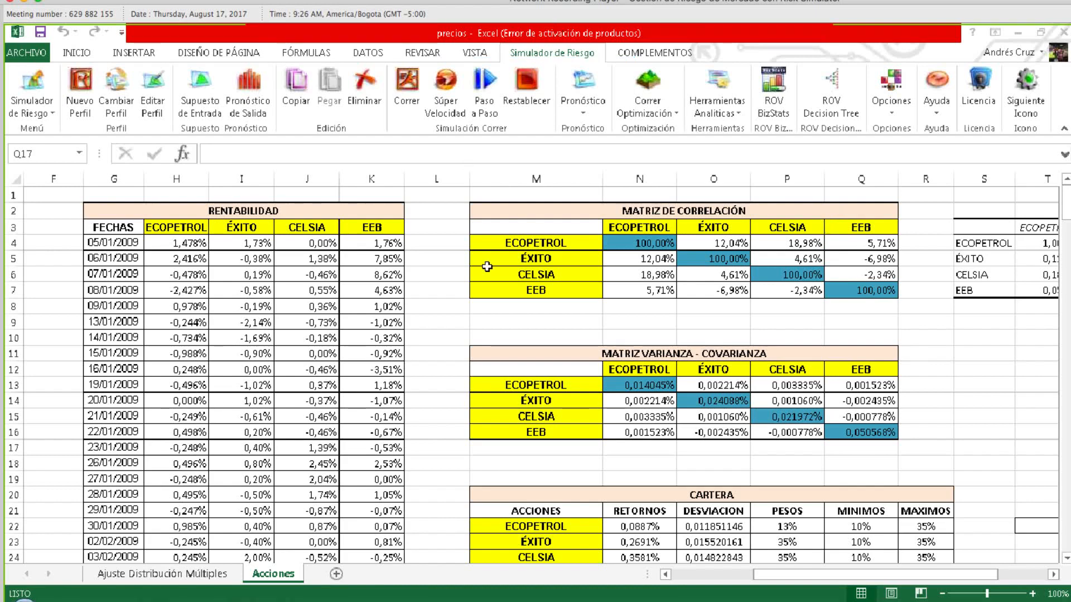
{"action": "left_click", "coordinate": [432, 227]}
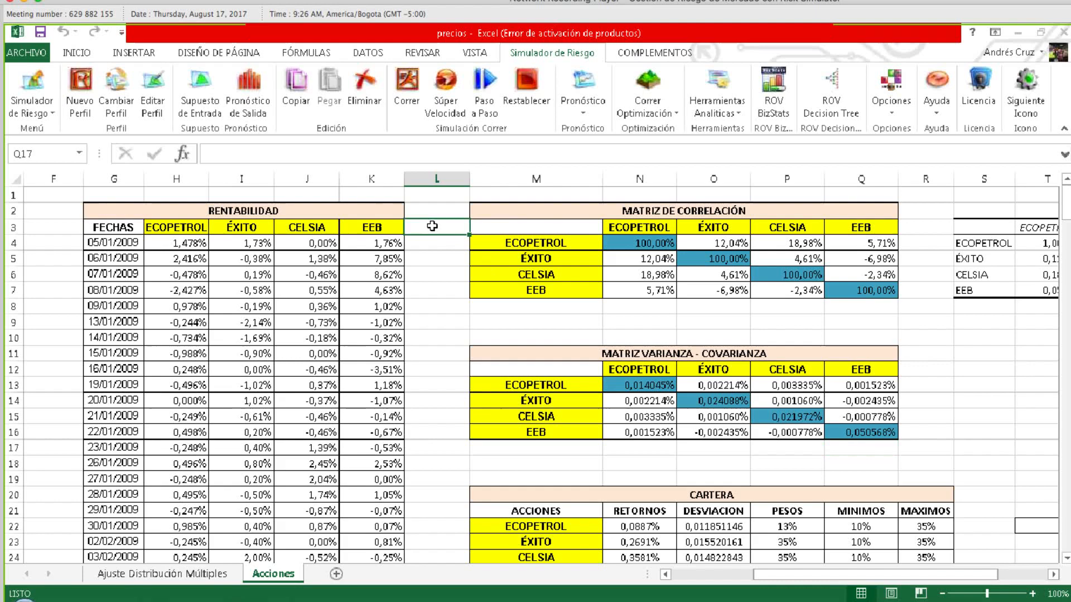
{"action": "left_click", "coordinate": [408, 248]}
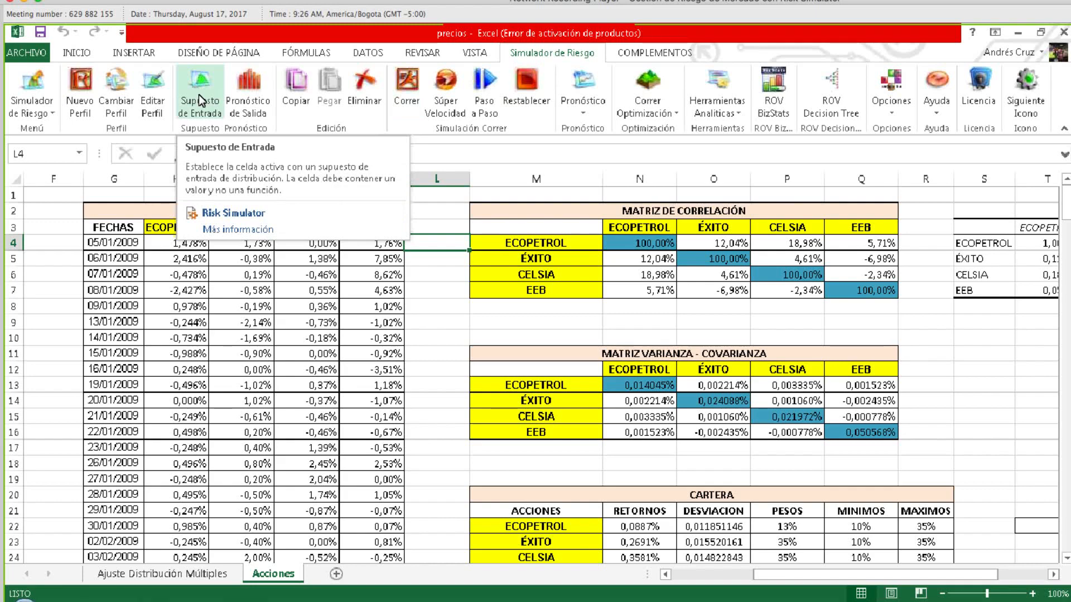
{"action": "left_click", "coordinate": [552, 275]}
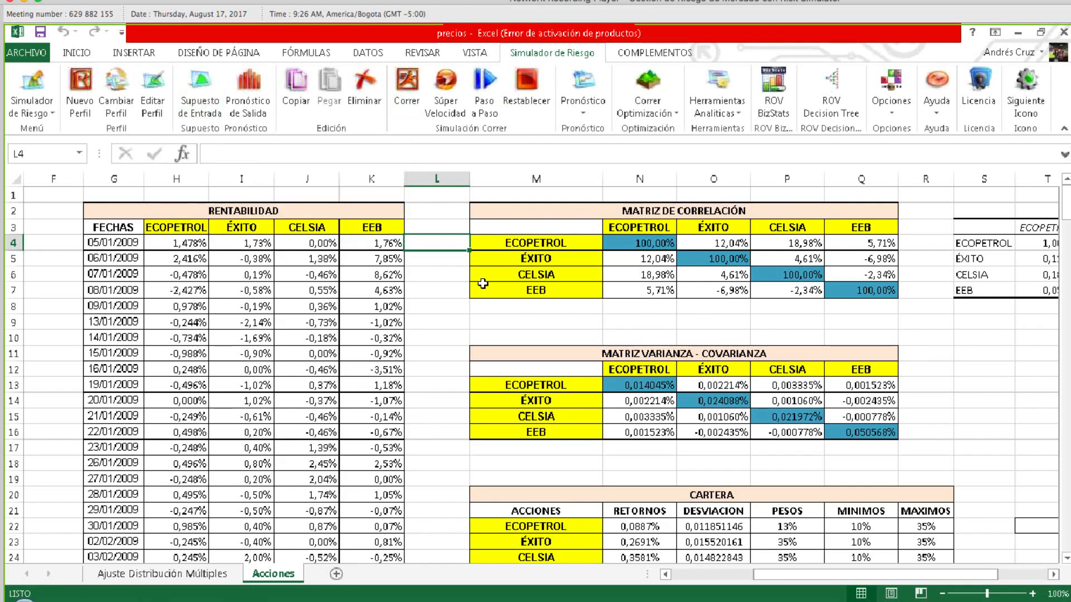
Inspect the formula of ECOPETROL's portfolio return in N22 that links to the Ajuste Distribución Múltiples sheet, leaving it without editing.
{"action": "left_click", "coordinate": [649, 529]}
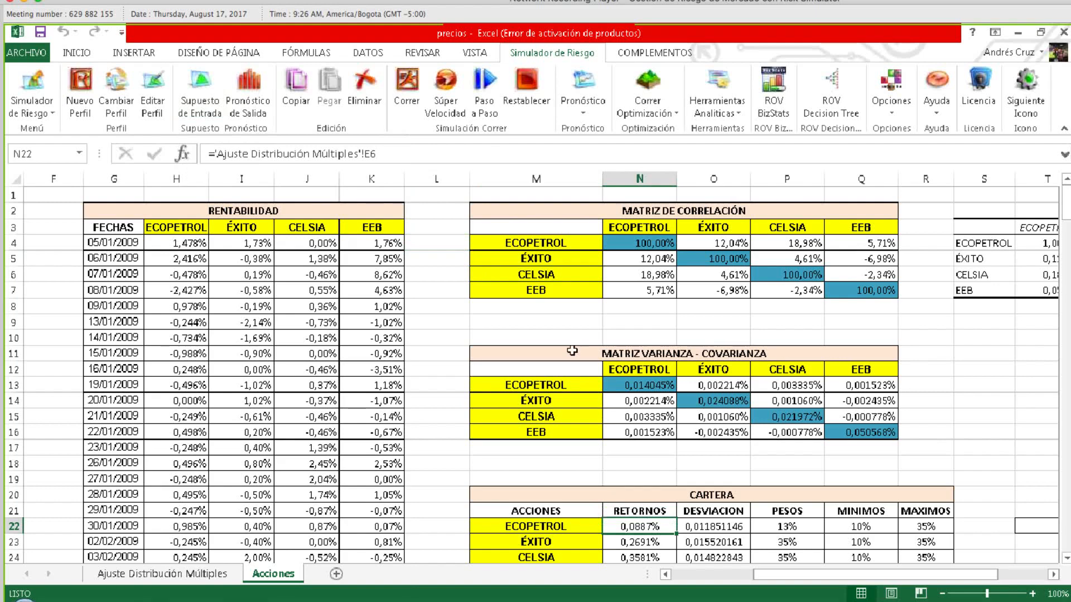
{"action": "scroll", "coordinate": [572, 351], "scroll_direction": "down", "scroll_amount": 3}
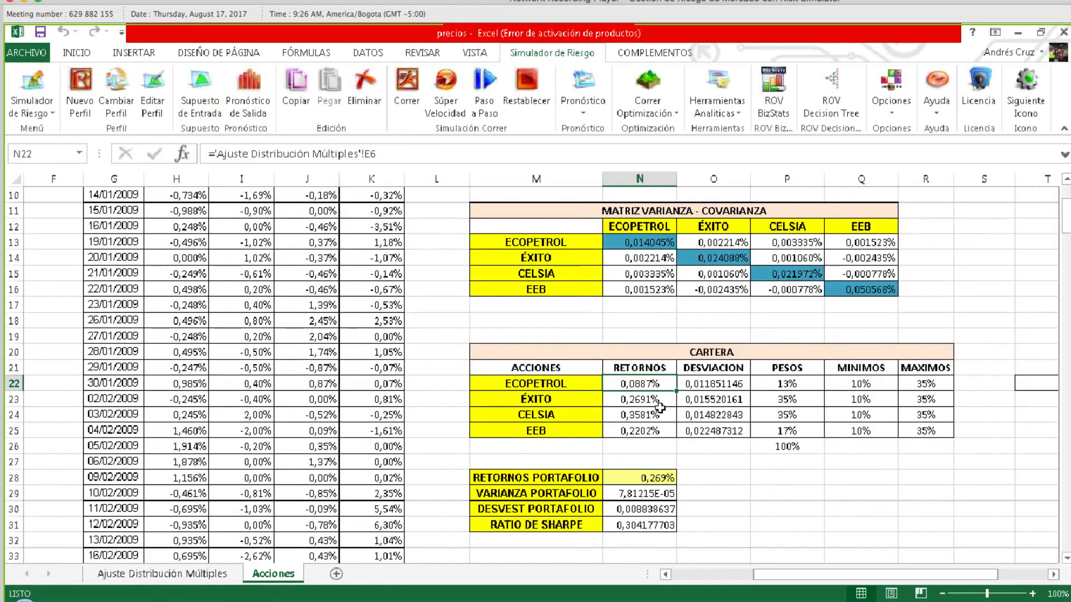
{"action": "double_click", "coordinate": [660, 384]}
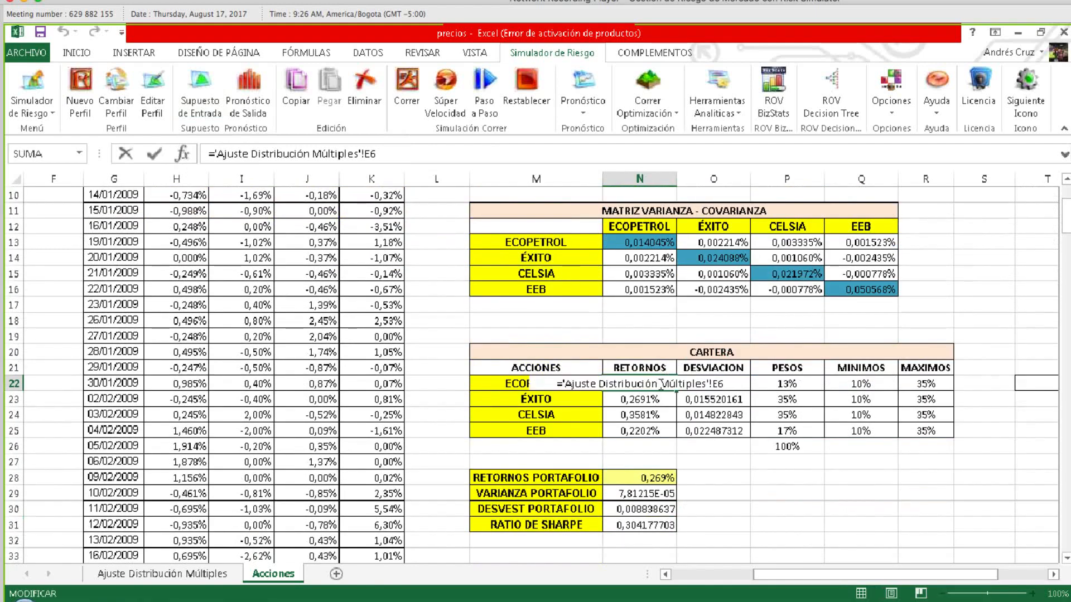
{"action": "key", "text": "Escape"}
{"action": "double_click", "coordinate": [625, 385]}
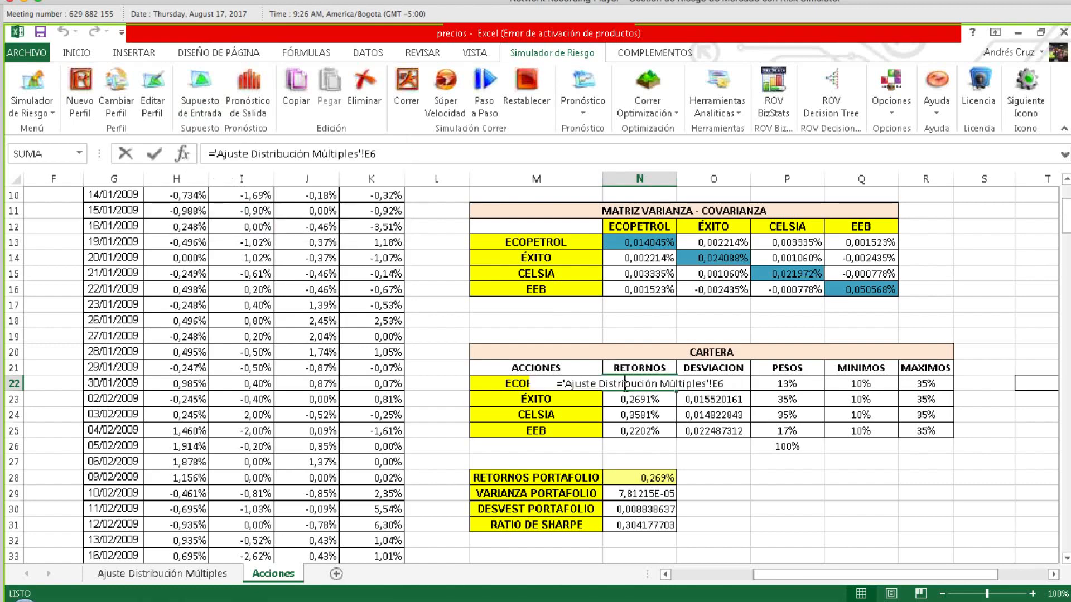
{"action": "key", "text": "Escape"}
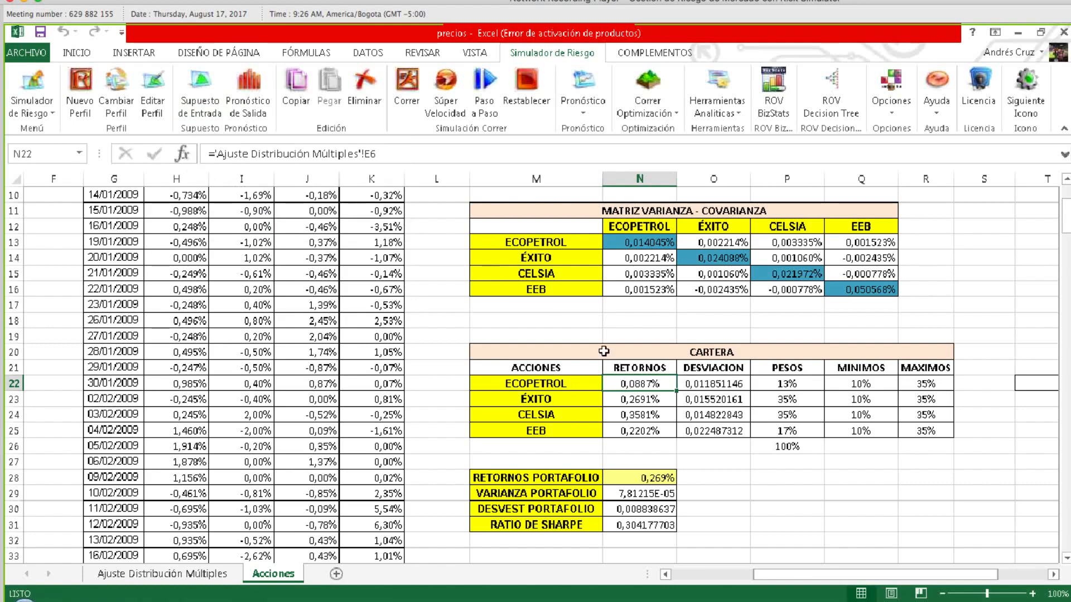
Define a triangular input assumption in empty cell M18 with minimum -10, most likely value 0 and maximum 10.
{"action": "left_click", "coordinate": [536, 321]}
{"action": "left_click", "coordinate": [188, 96]}
{"action": "left_click", "coordinate": [821, 255]}
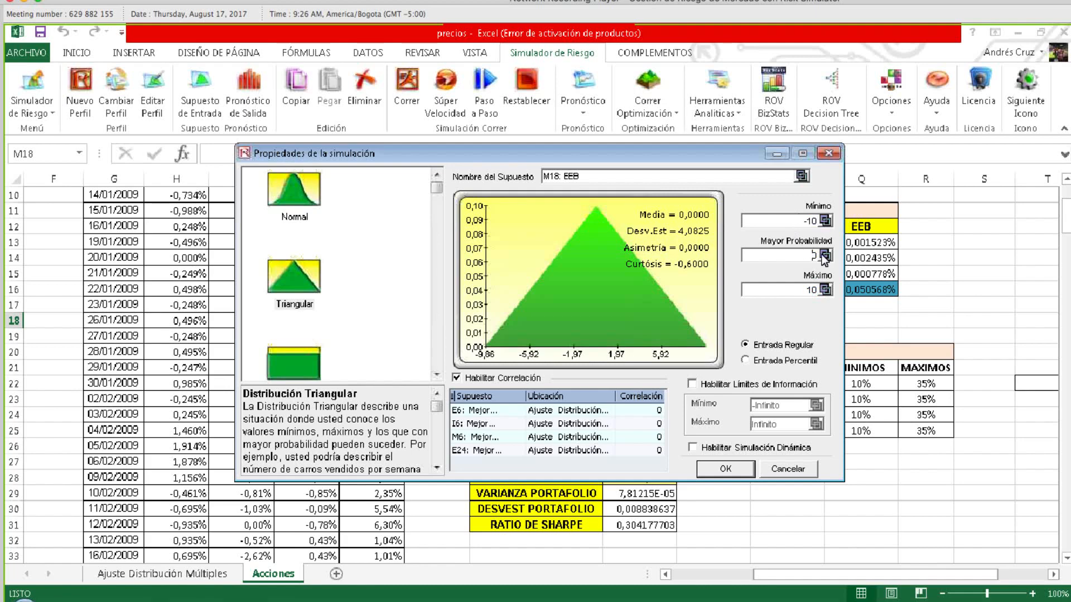
{"action": "left_click", "coordinate": [820, 289]}
{"action": "left_click_drag", "start_coordinate": [877, 132], "coordinate": [877, 132]}
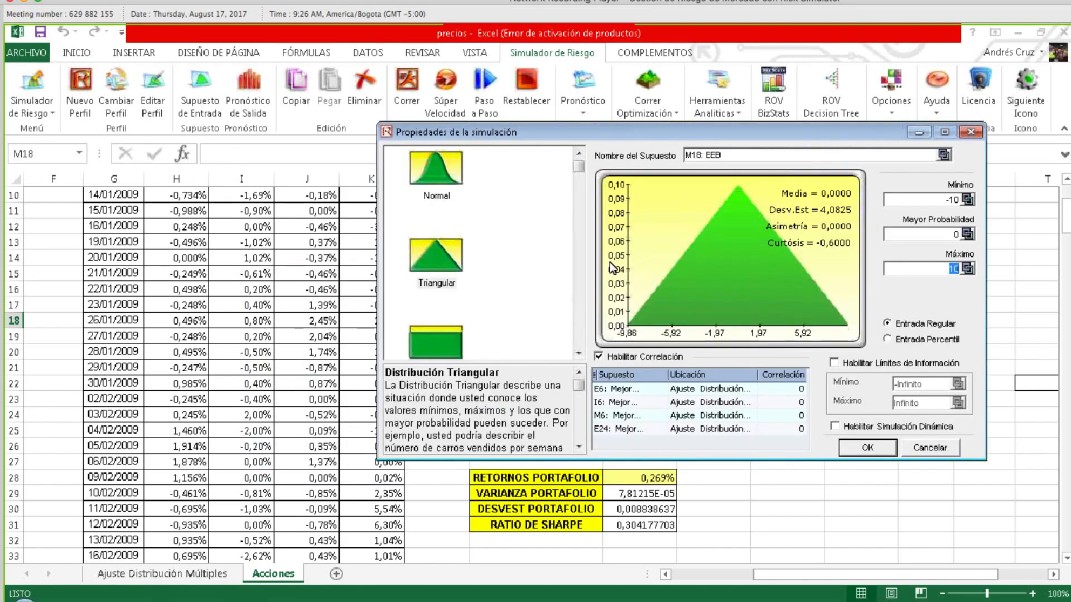
{"action": "left_click", "coordinate": [954, 200]}
{"action": "left_click", "coordinate": [948, 232]}
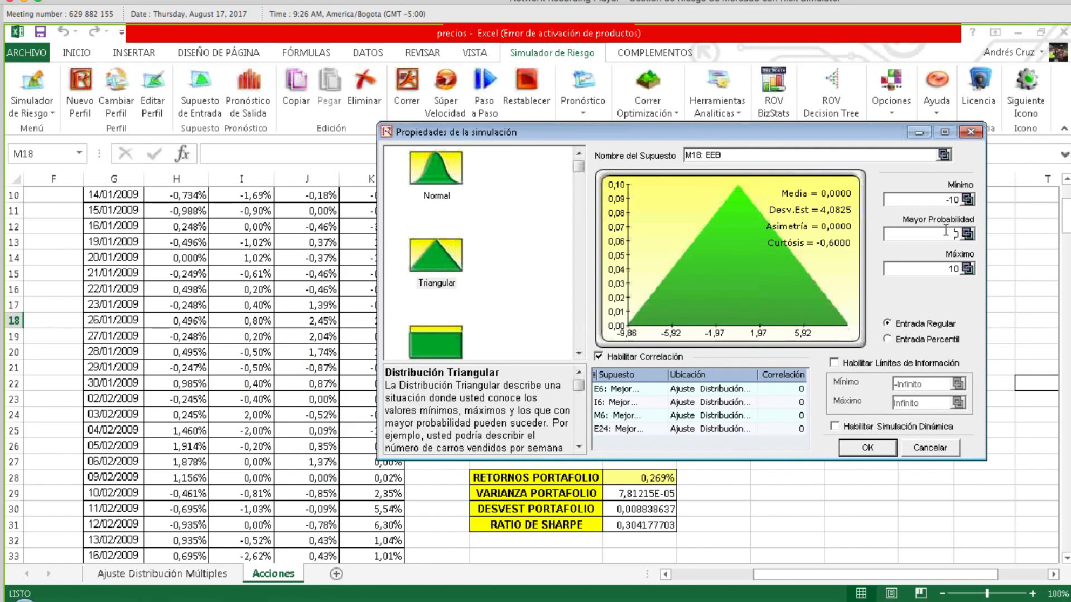
{"action": "left_click", "coordinate": [950, 270]}
{"action": "left_click", "coordinate": [882, 449]}
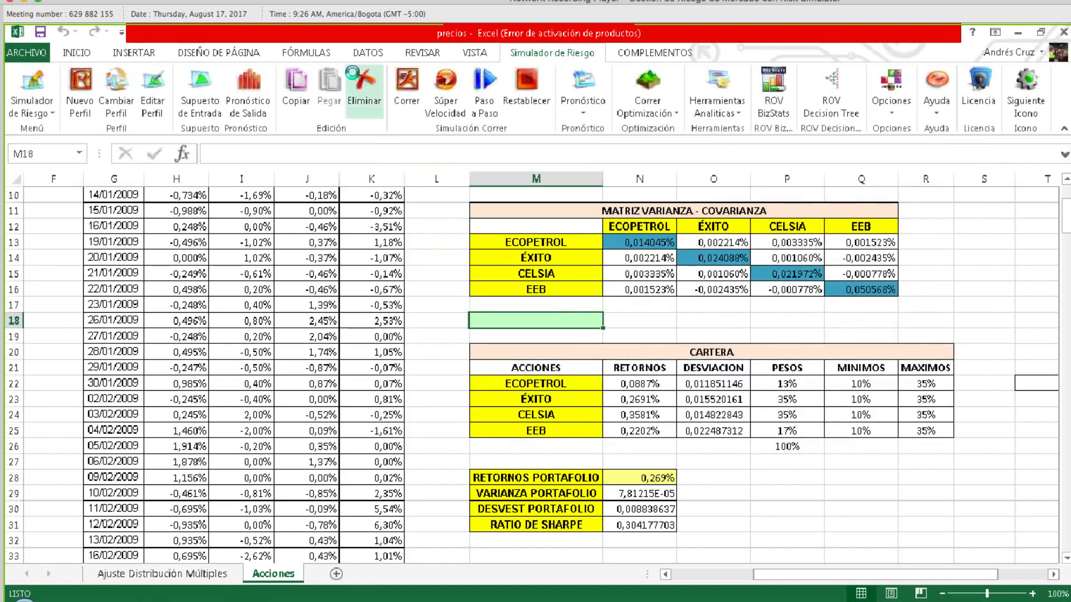
Look at ECOPETROL's return in N22 and its historical return series in column H.
{"action": "left_click", "coordinate": [639, 384]}
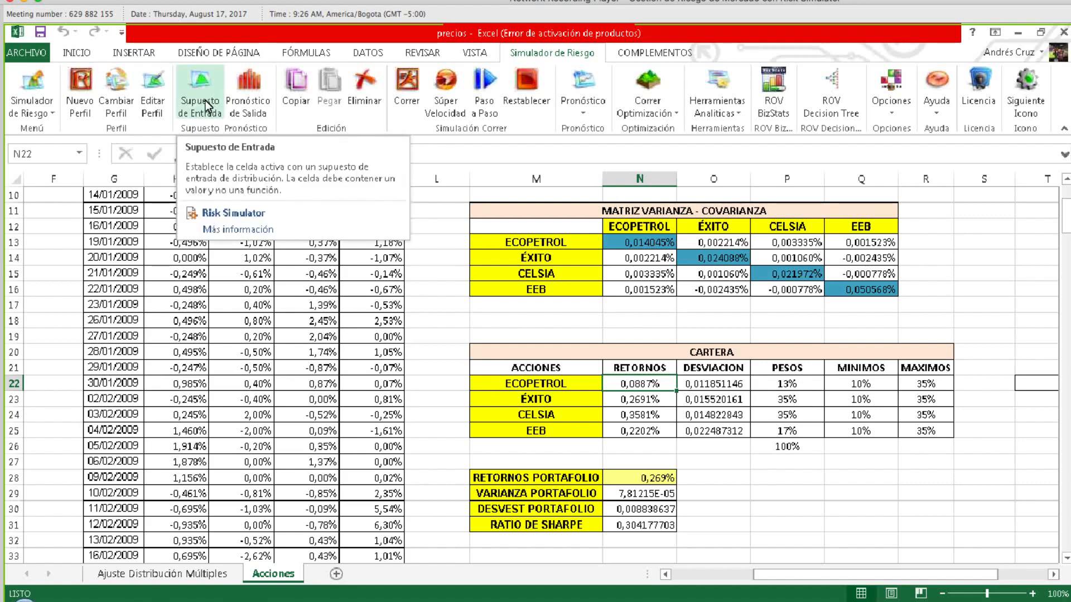
{"action": "left_click", "coordinate": [194, 268]}
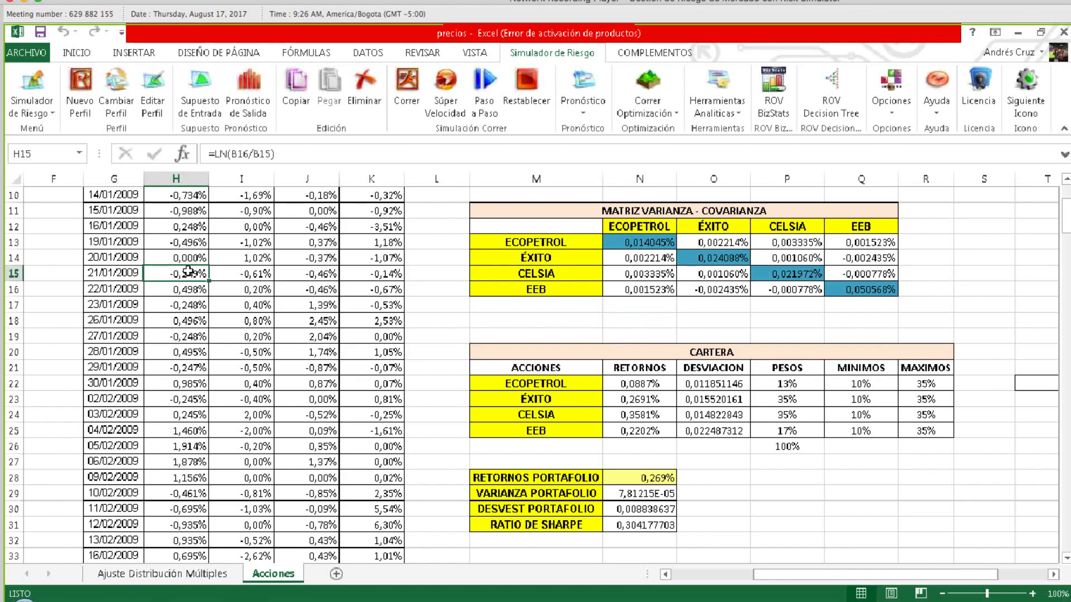
{"action": "key", "text": "ctrl+Up"}
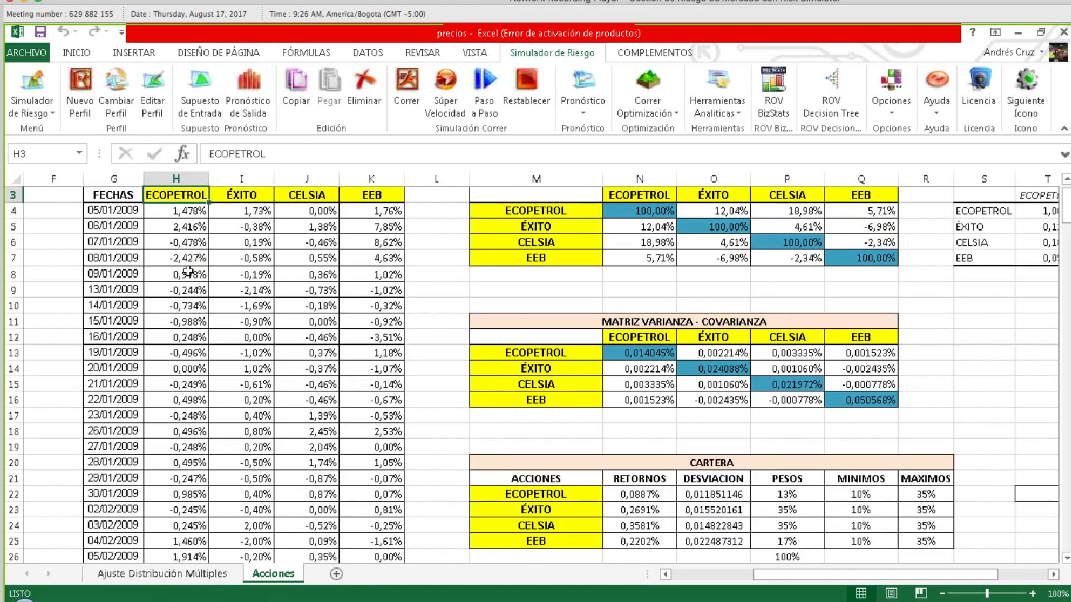
Browse the probability distributions available for an input assumption in M9, from Normal to Weibull Desplazada, without creating the assumption.
{"action": "left_click", "coordinate": [195, 575]}
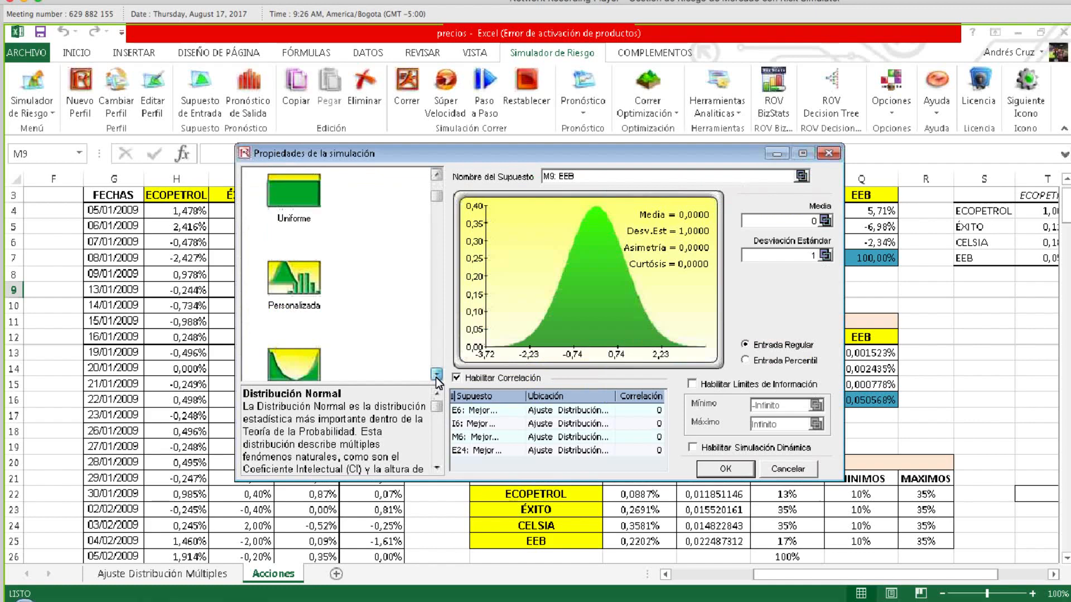
{"action": "left_click", "coordinate": [437, 377]}
{"action": "left_click", "coordinate": [437, 377]}
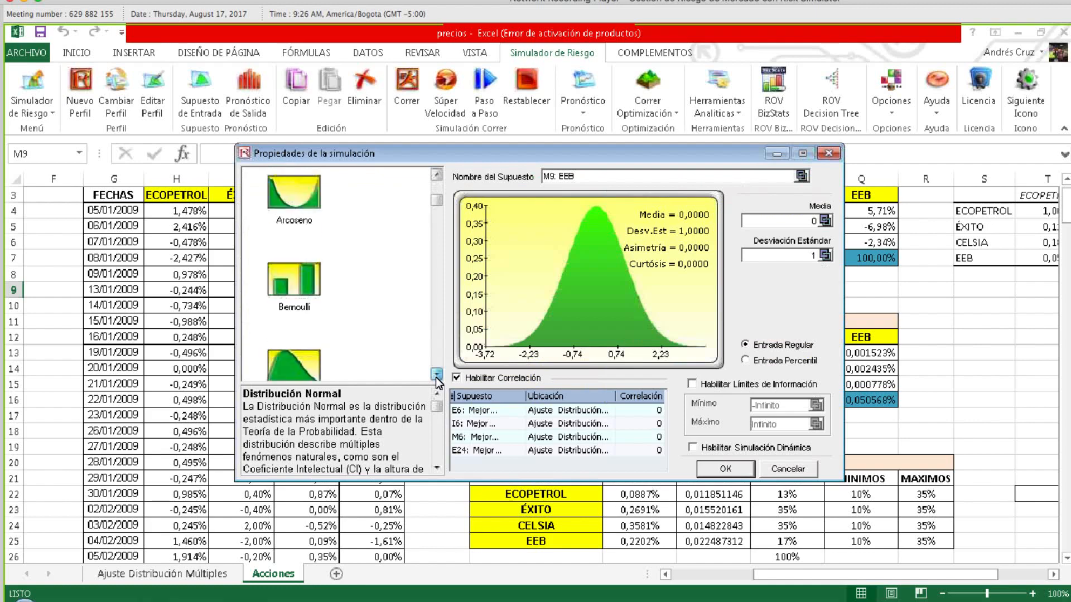
{"action": "left_click", "coordinate": [436, 377]}
{"action": "left_click", "coordinate": [436, 377]}
{"action": "left_click", "coordinate": [436, 377]}
{"action": "left_click", "coordinate": [436, 377]}
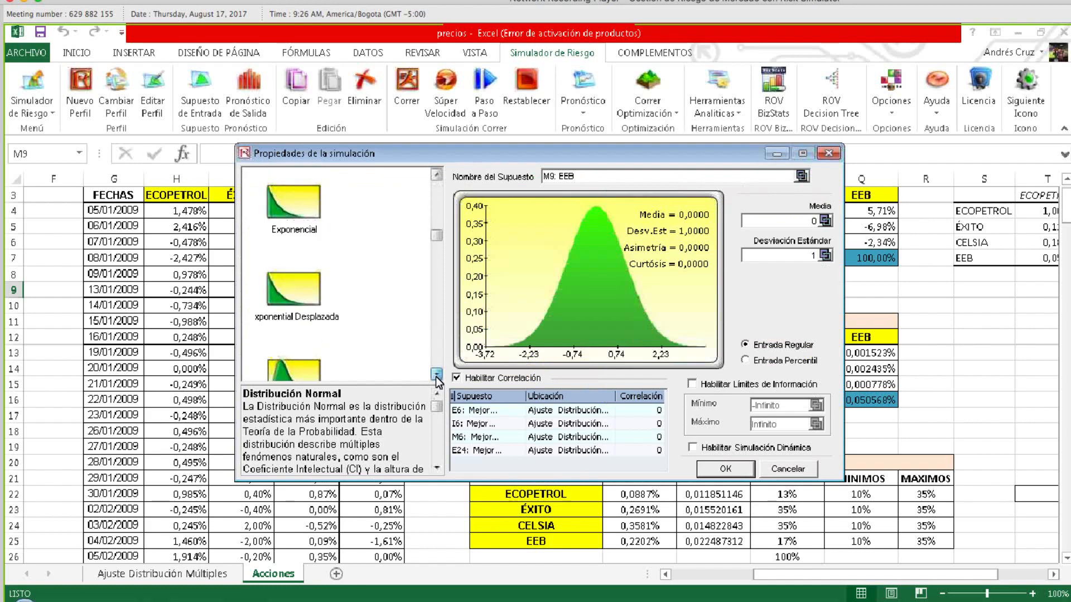
{"action": "left_click", "coordinate": [436, 377]}
{"action": "left_click", "coordinate": [436, 378]}
{"action": "left_click", "coordinate": [436, 377]}
{"action": "left_click", "coordinate": [436, 376]}
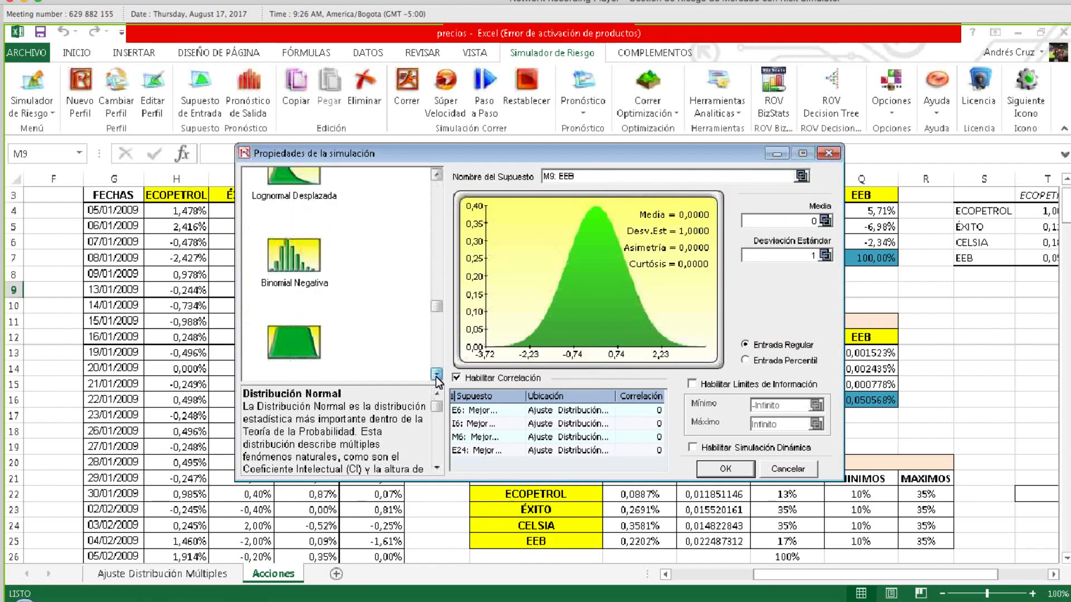
{"action": "left_click", "coordinate": [436, 376]}
{"action": "left_click", "coordinate": [437, 377]}
{"action": "left_click", "coordinate": [437, 376]}
{"action": "left_click", "coordinate": [436, 377]}
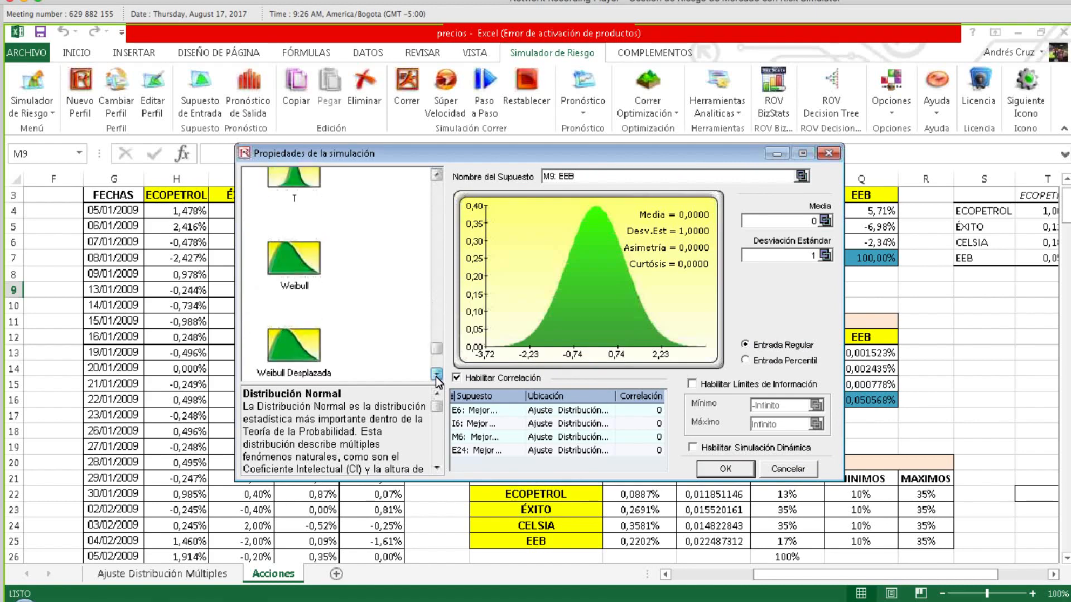
{"action": "left_click_drag", "start_coordinate": [436, 362], "coordinate": [456, 189]}
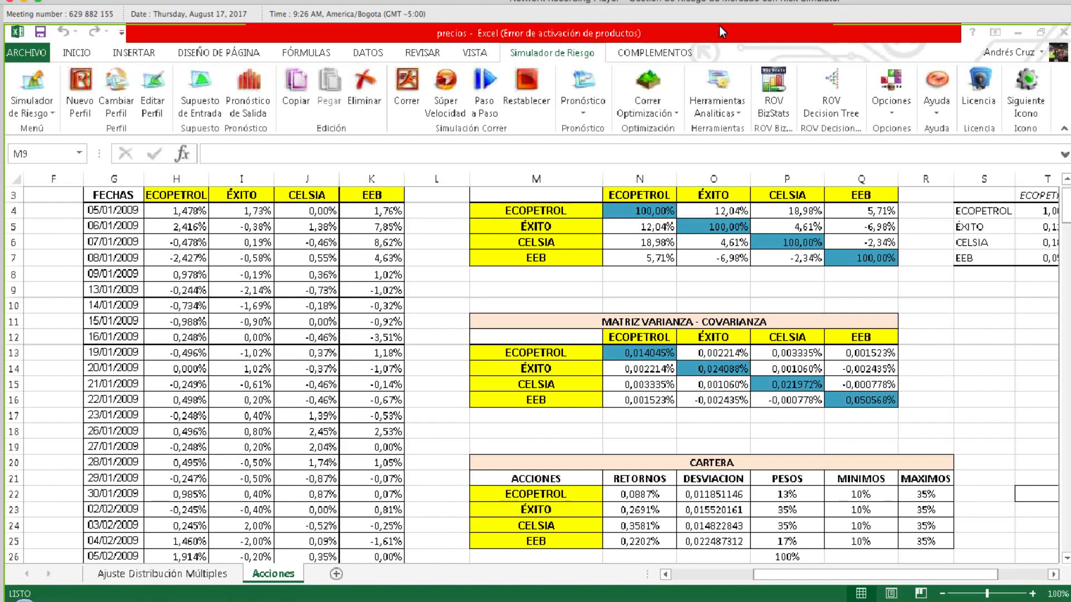
Review ECOPETROL's variance formula in N13 against its historical returns in column H, and select the whole variance-covariance matrix N13:Q16.
{"action": "double_click", "coordinate": [641, 354]}
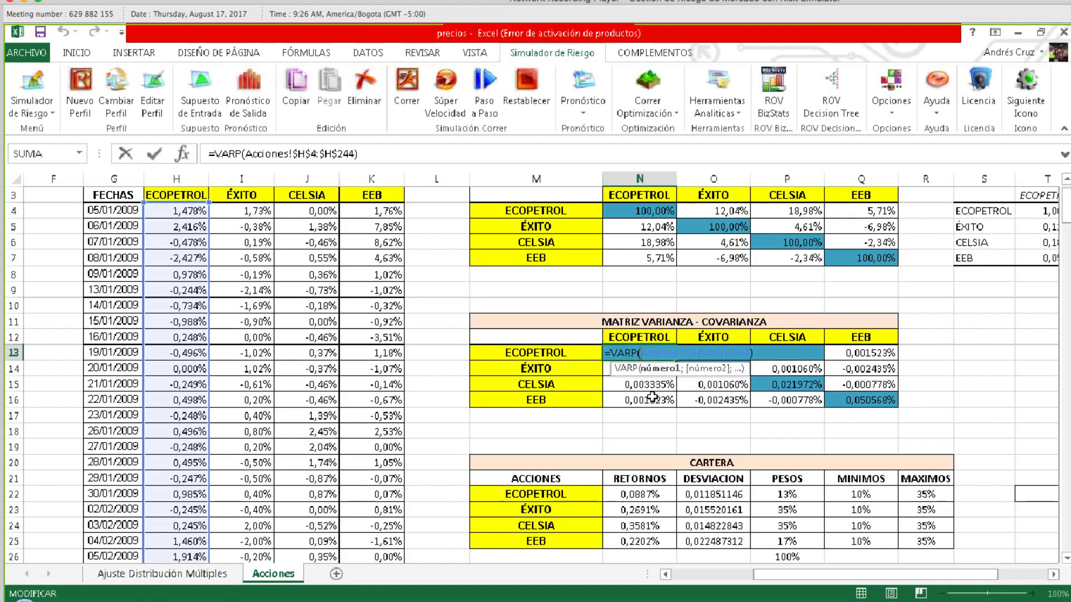
{"action": "key", "text": "Escape"}
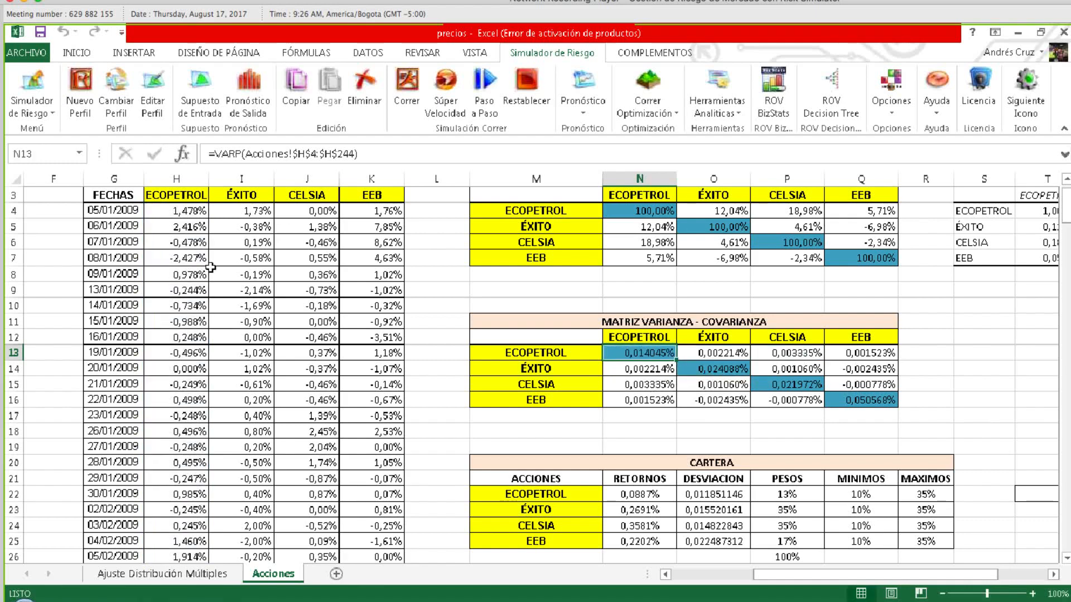
{"action": "left_click", "coordinate": [189, 211]}
{"action": "left_click_drag", "start_coordinate": [190, 211], "coordinate": [185, 228]}
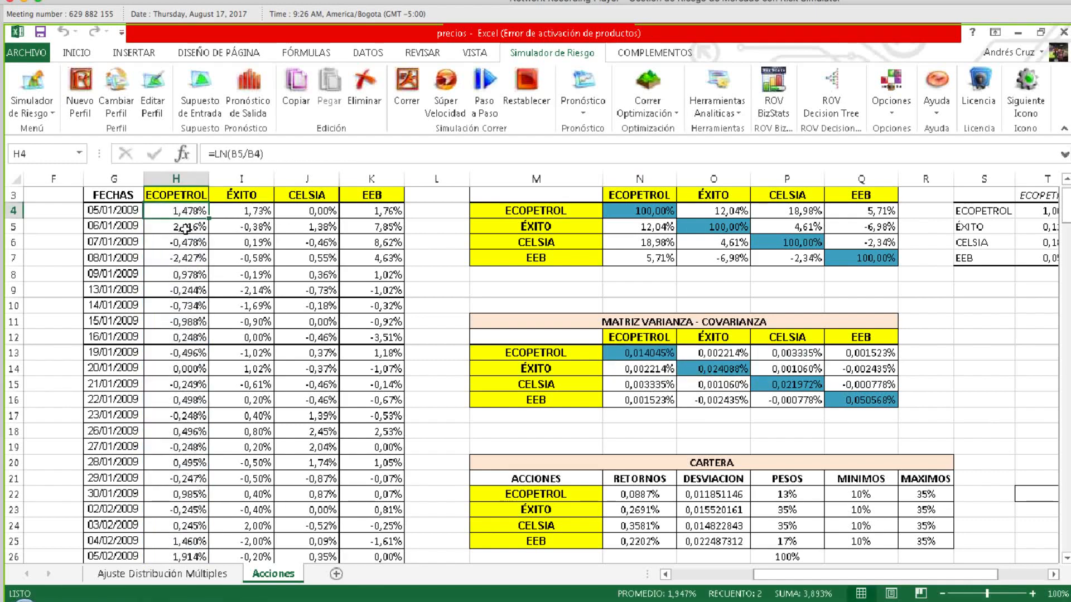
{"action": "left_click_drag", "start_coordinate": [185, 228], "coordinate": [184, 243]}
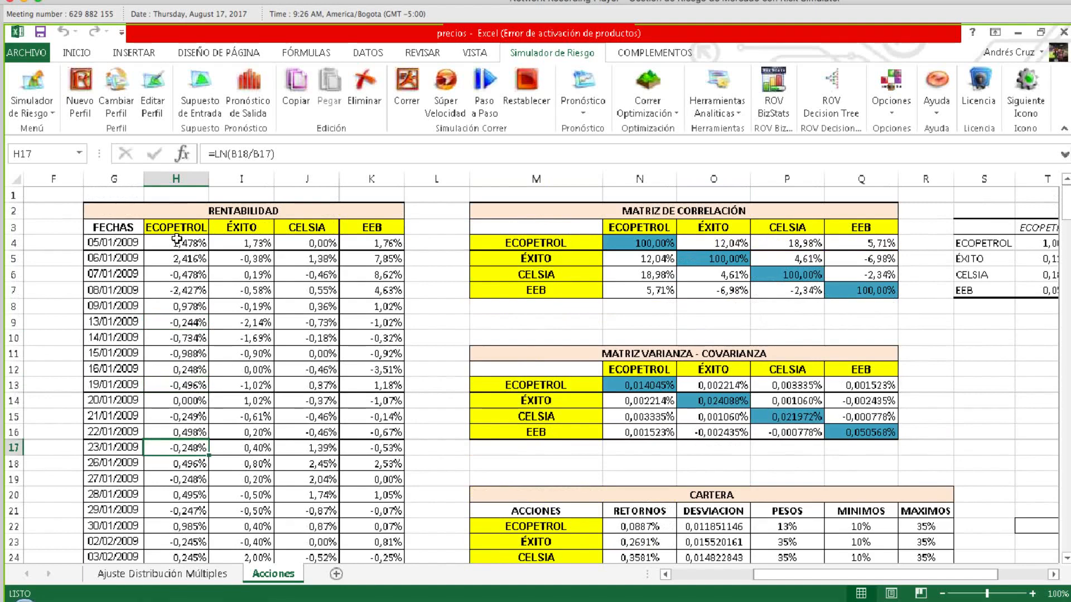
{"action": "left_click", "coordinate": [176, 240]}
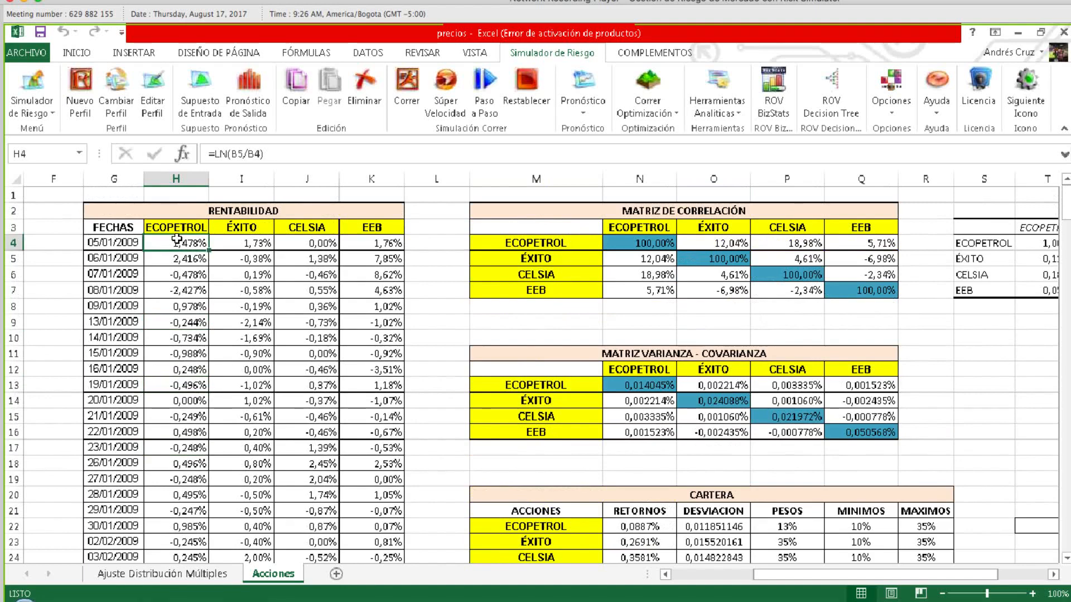
{"action": "key", "text": "ctrl+shift+Down"}
{"action": "right_click", "coordinate": [583, 594]}
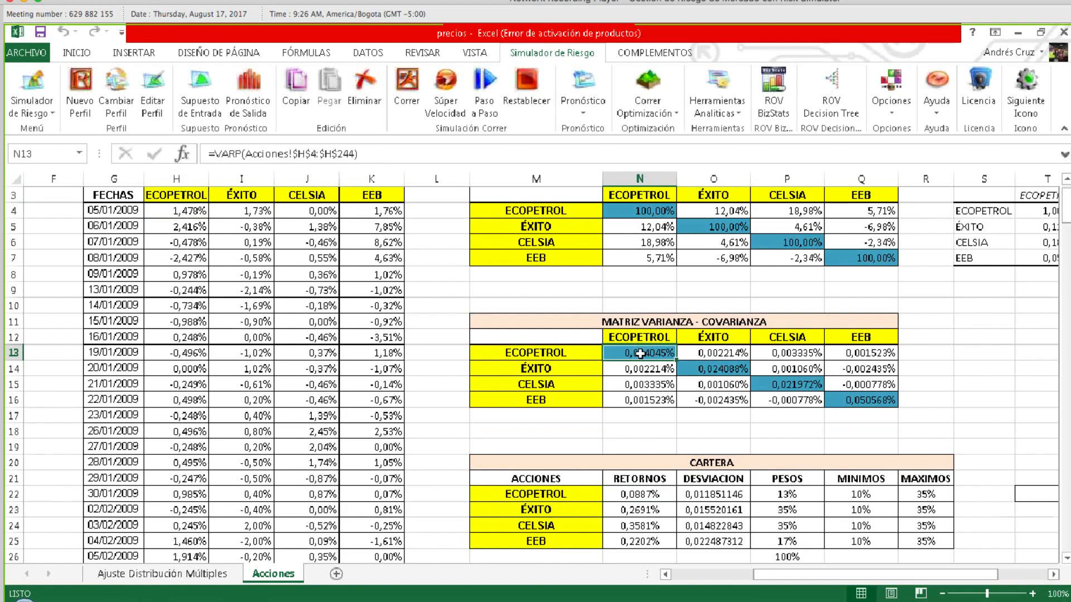
{"action": "left_click_drag", "start_coordinate": [640, 353], "coordinate": [865, 401]}
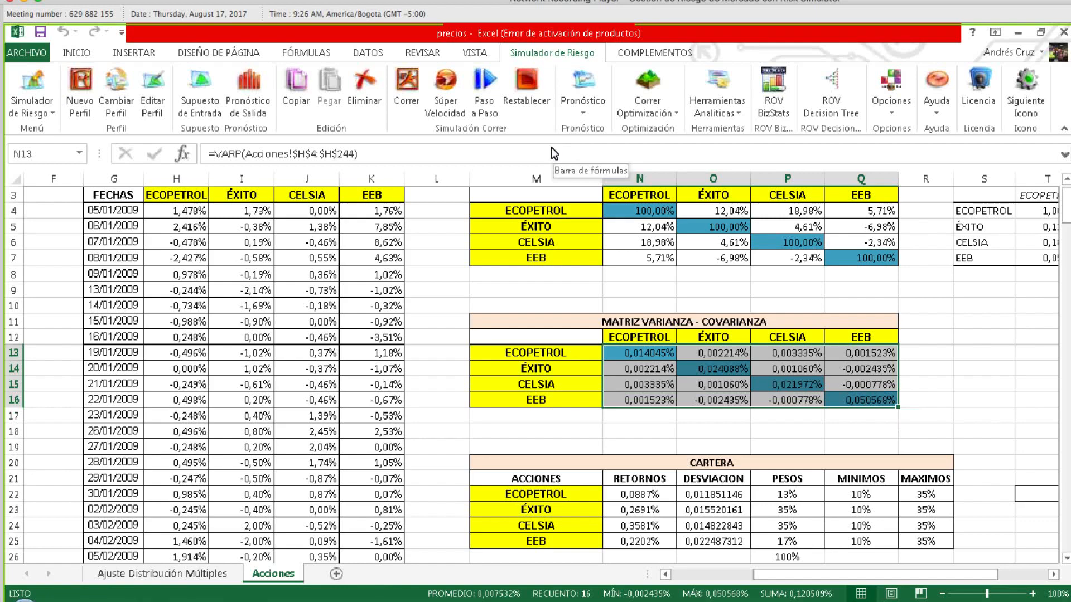
Enter the labels F, S, T and Inversion in cells T13 to T16 beside the variance-covariance matrix.
{"action": "left_click", "coordinate": [725, 30]}
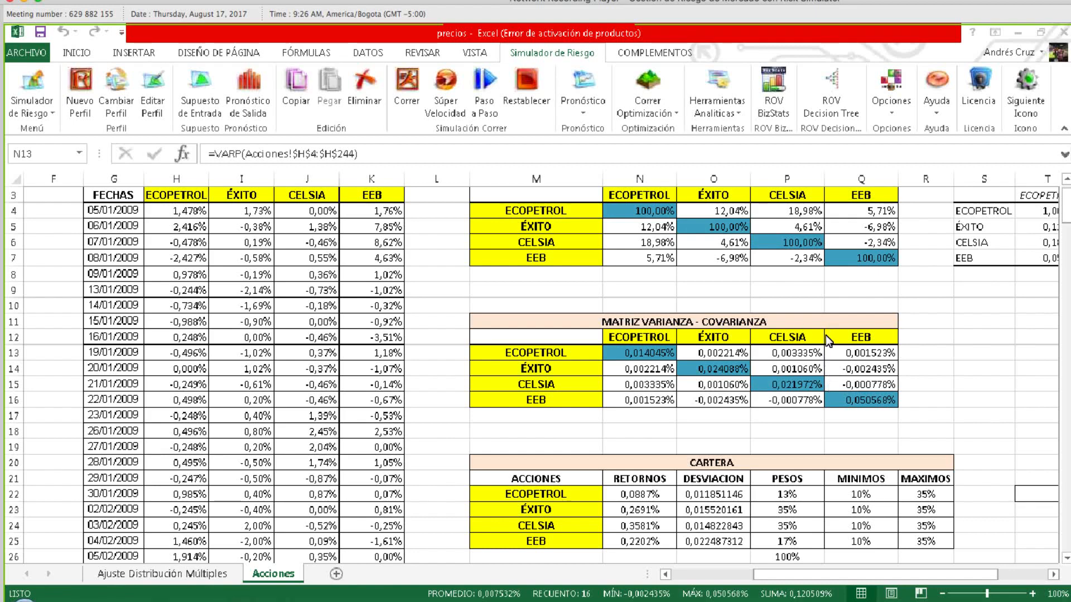
{"action": "left_click", "coordinate": [968, 350]}
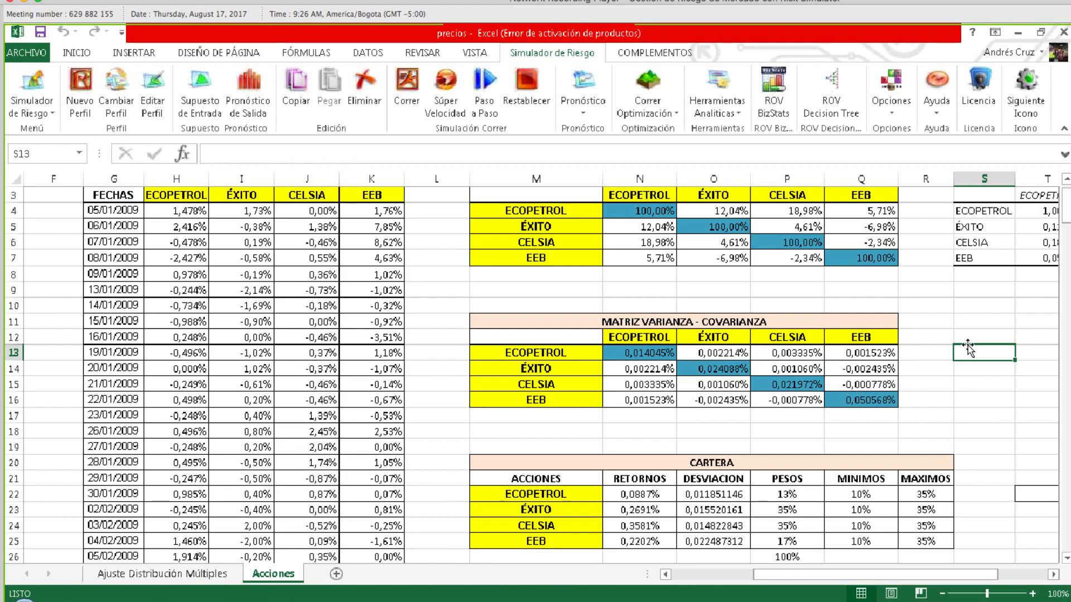
{"action": "key", "text": "Right"}
{"action": "type", "text": "F"}
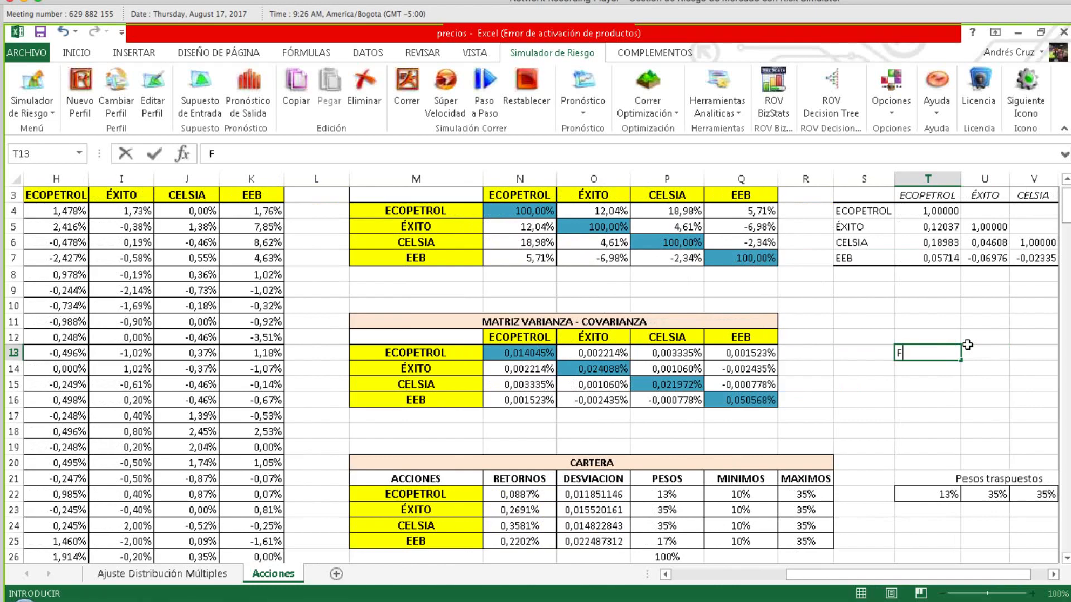
{"action": "key", "text": "Return"}
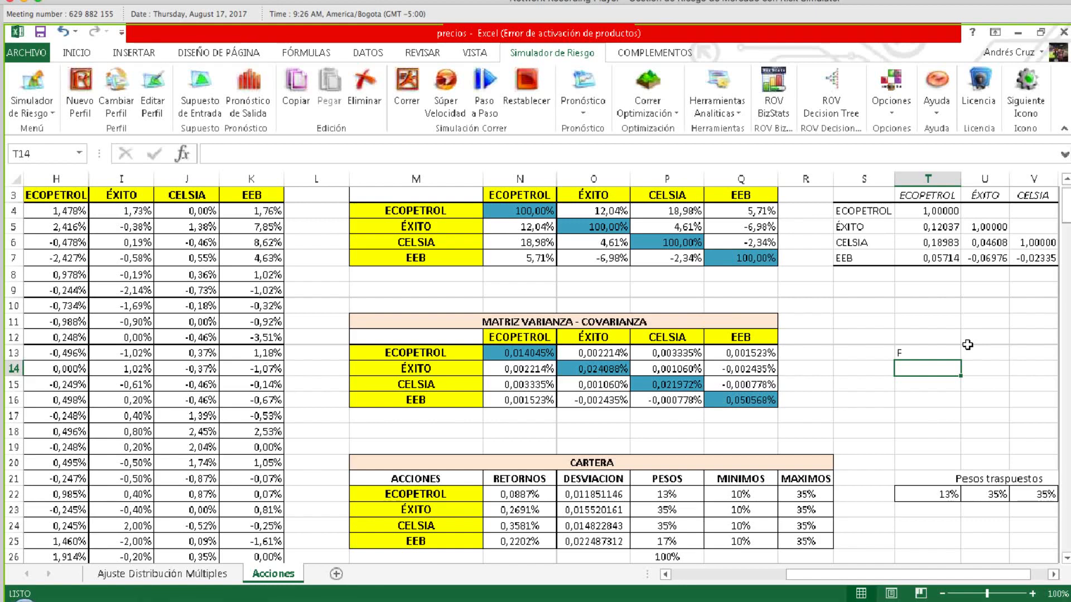
{"action": "left_click", "coordinate": [969, 347]}
{"action": "key", "text": "Left"}
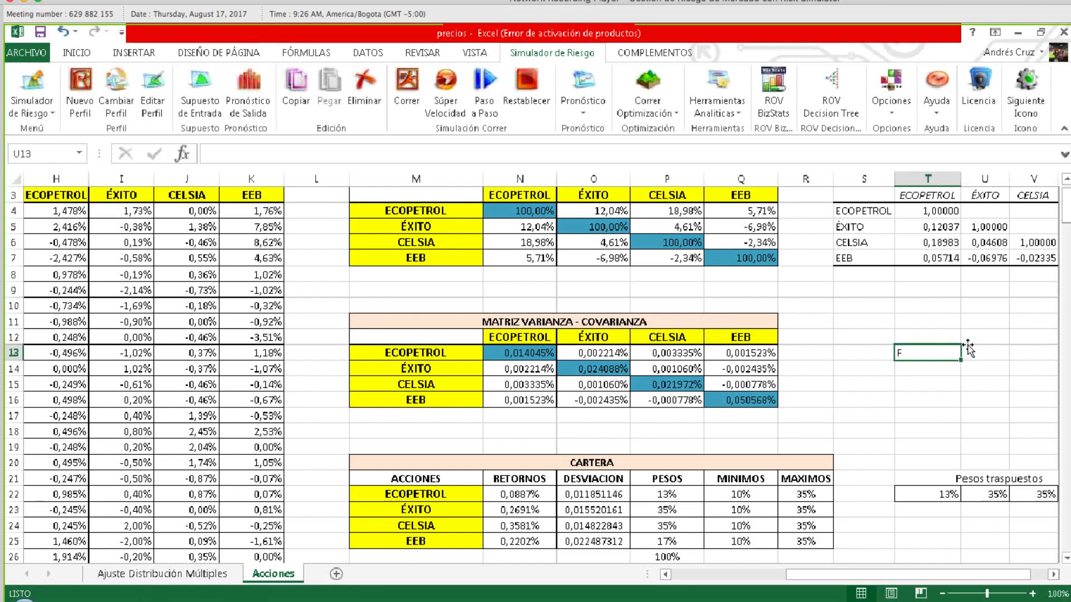
{"action": "key", "text": "Down"}
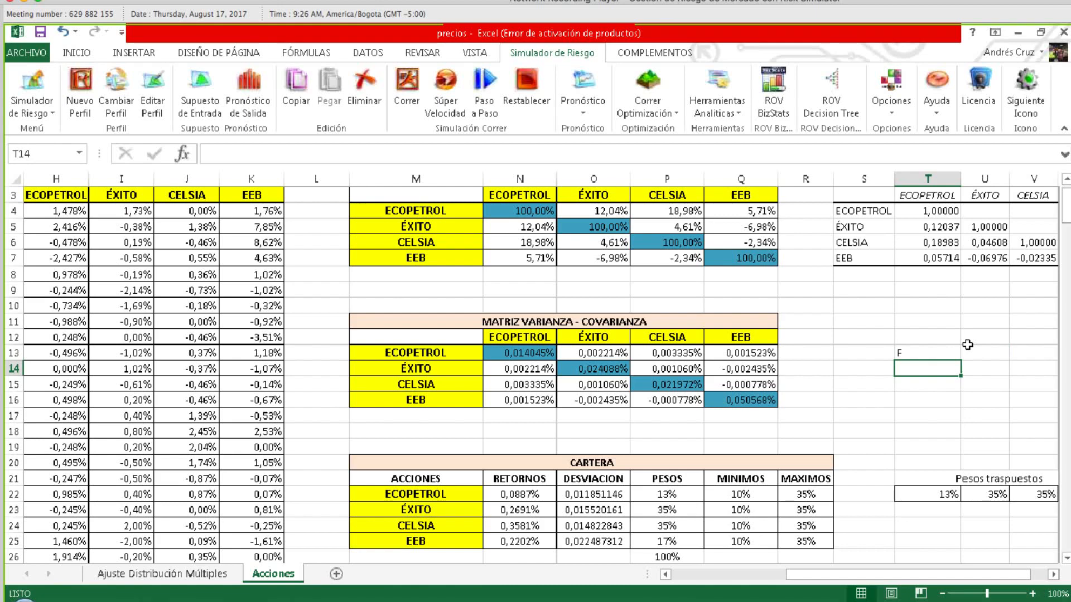
{"action": "type", "text": "S"}
{"action": "key", "text": "Return"}
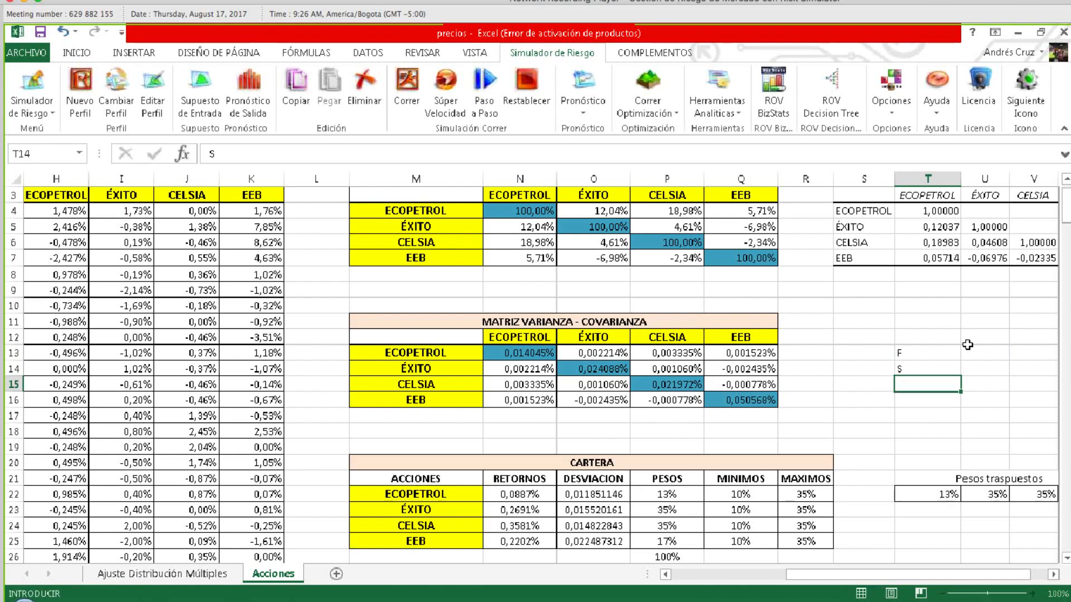
{"action": "type", "text": "T"}
{"action": "key", "text": "Return"}
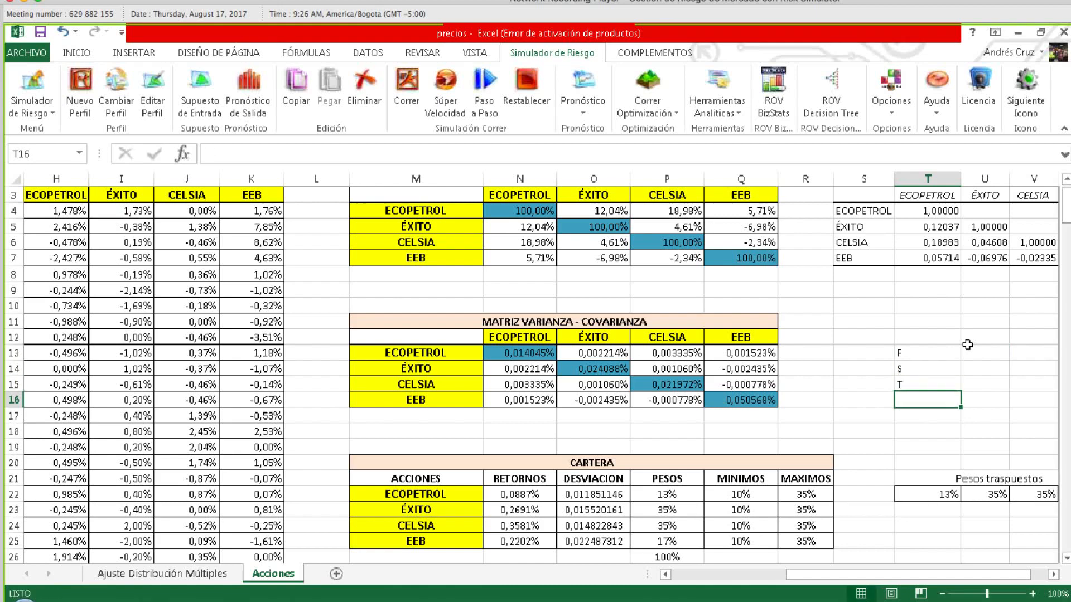
{"action": "left_click", "coordinate": [968, 348]}
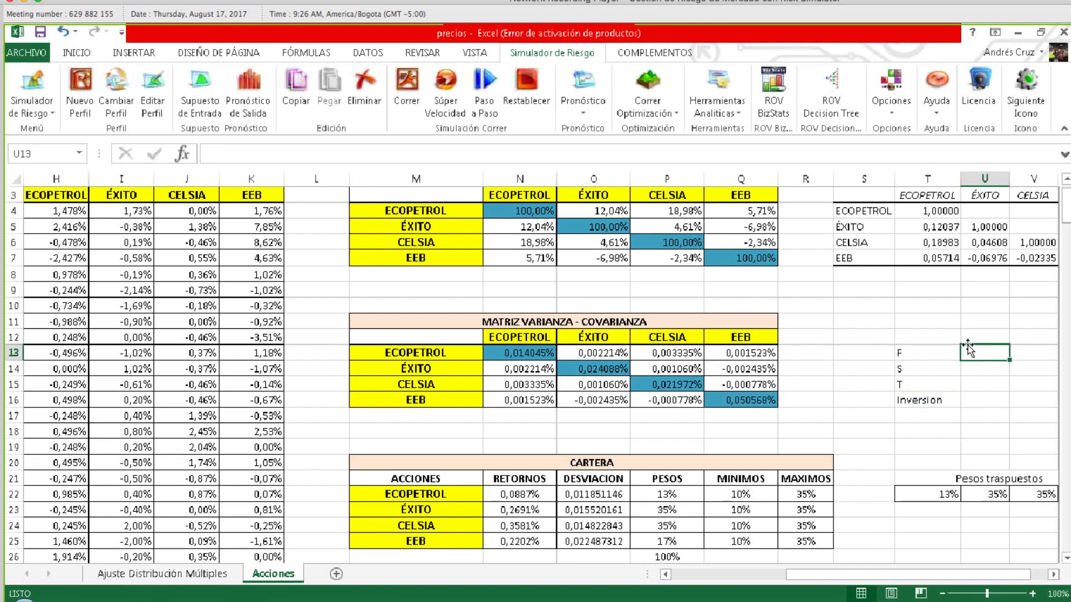
Enter the formula =U13*U14*RAIZ(U15) in cell U12 above the F, S, T and Inversion labels.
{"action": "key", "text": "Up"}
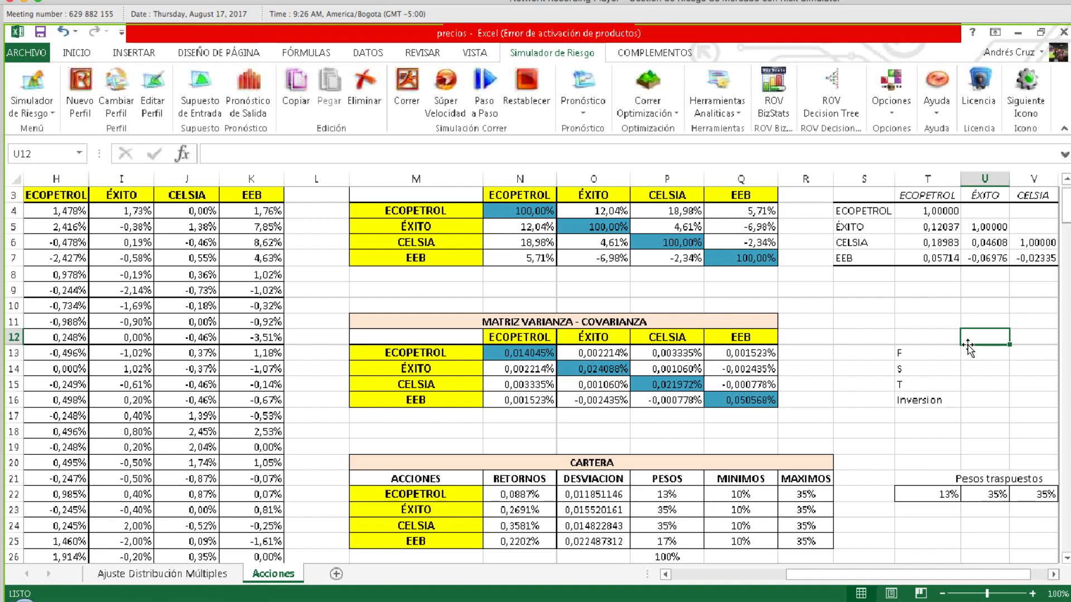
{"action": "type", "text": "i"}
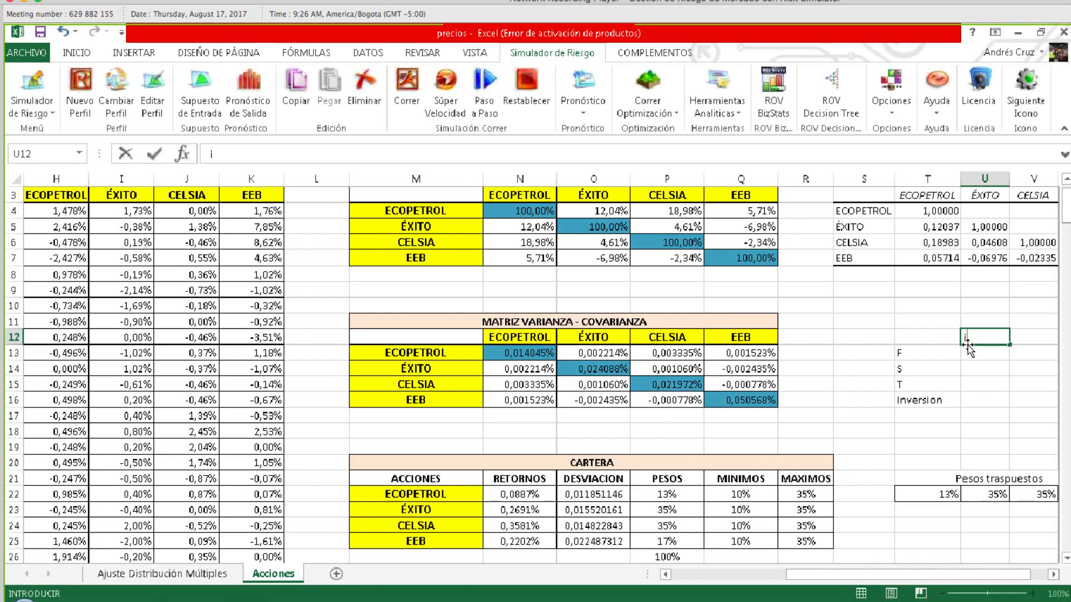
{"action": "key", "text": "BackSpace"}
{"action": "type", "text": "="}
{"action": "key", "text": "Left"}
{"action": "key", "text": "Down"}
{"action": "key", "text": "Right"}
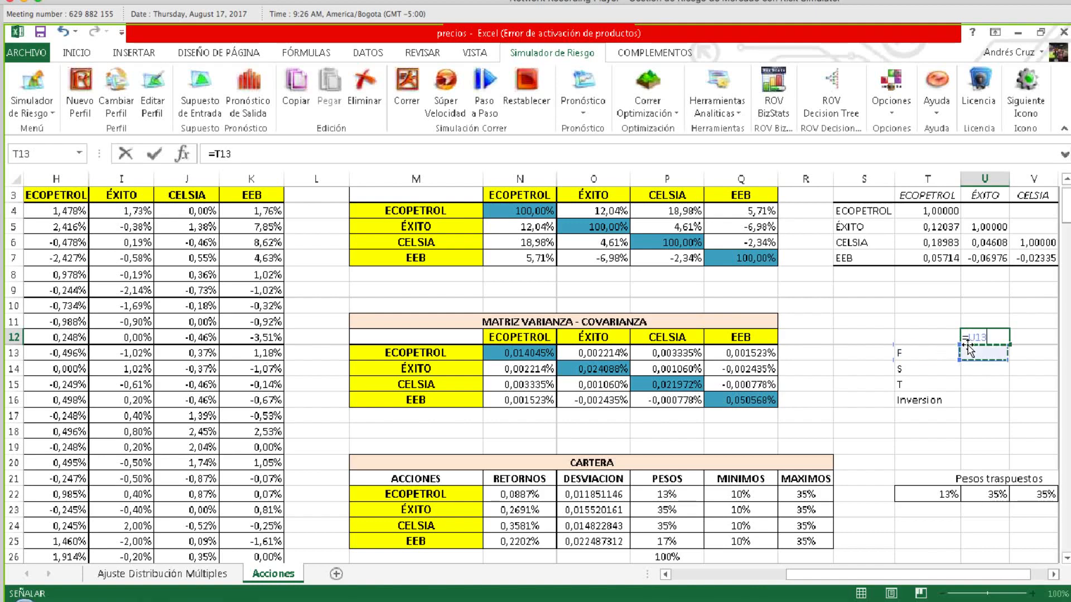
{"action": "type", "text": "*"}
{"action": "key", "text": "Down"}
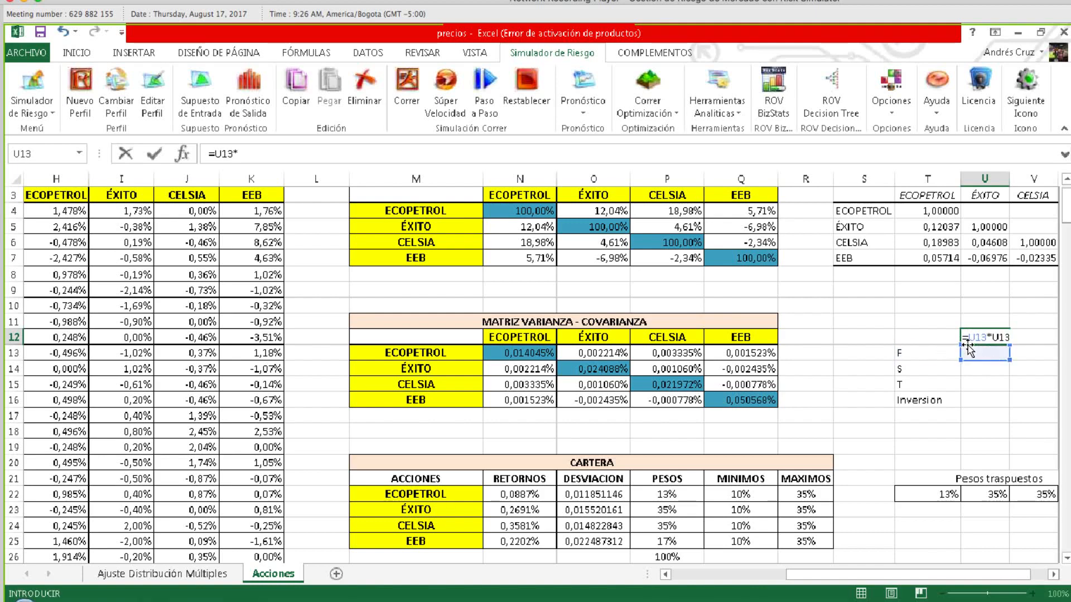
{"action": "key", "text": "Down"}
{"action": "type", "text": "*"}
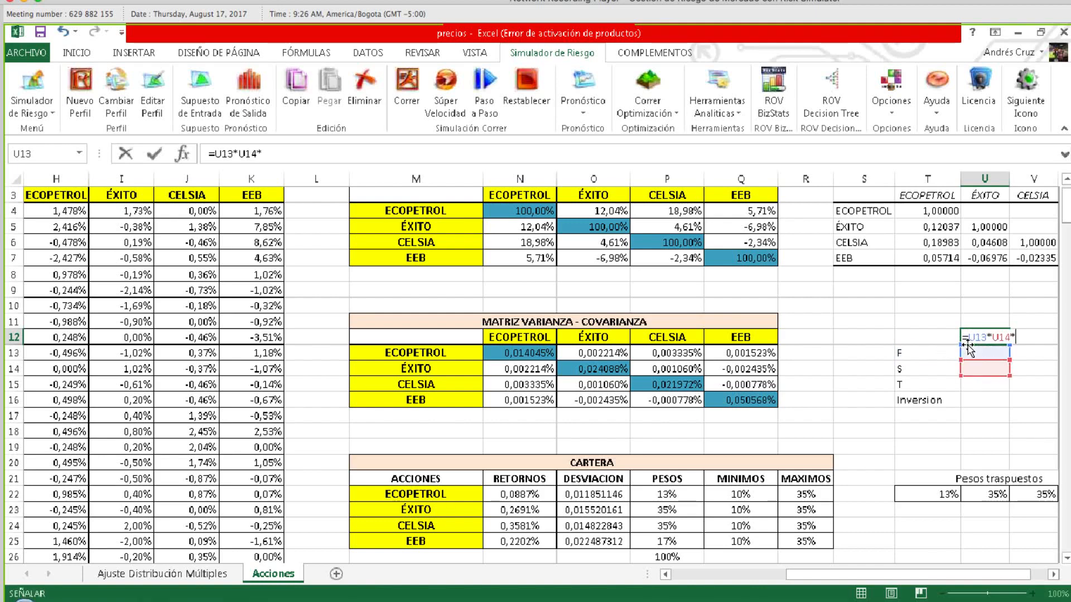
{"action": "key", "text": "Down"}
{"action": "key", "text": "Down"}
{"action": "key", "text": "Down"}
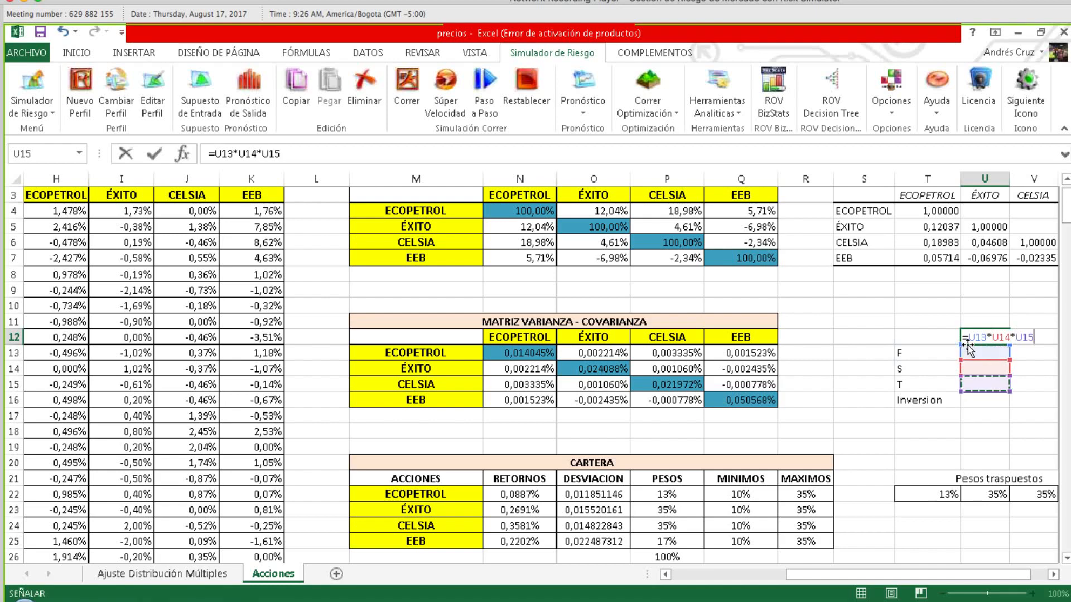
{"action": "type", "text": "raiz"}
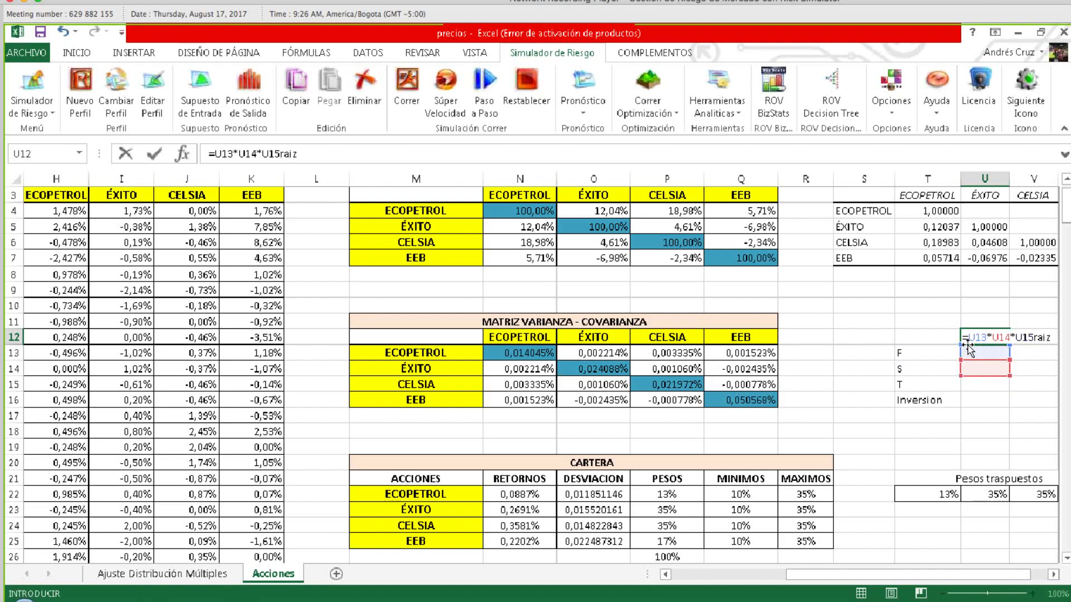
{"action": "key", "text": "BackSpace"}
{"action": "key", "text": "BackSpace"}
{"action": "key", "text": "BackSpace"}
{"action": "key", "text": "BackSpace"}
{"action": "key", "text": "BackSpace"}
{"action": "key", "text": "BackSpace"}
{"action": "key", "text": "BackSpace"}
{"action": "type", "text": "raiz("}
{"action": "left_click", "coordinate": [968, 383]}
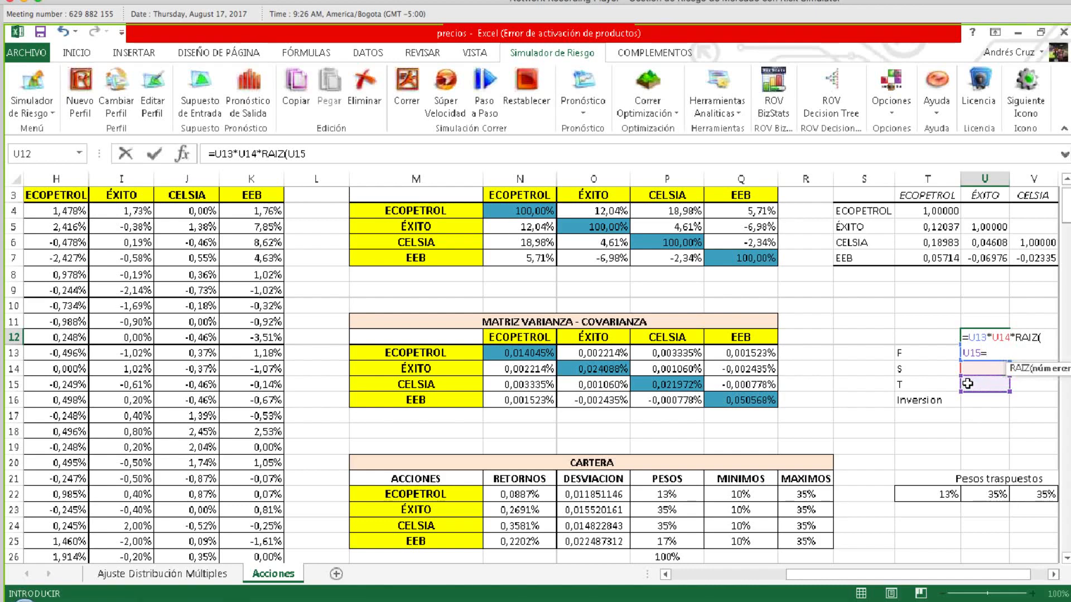
{"action": "type", "text": ")"}
{"action": "key", "text": "ctrl+Return"}
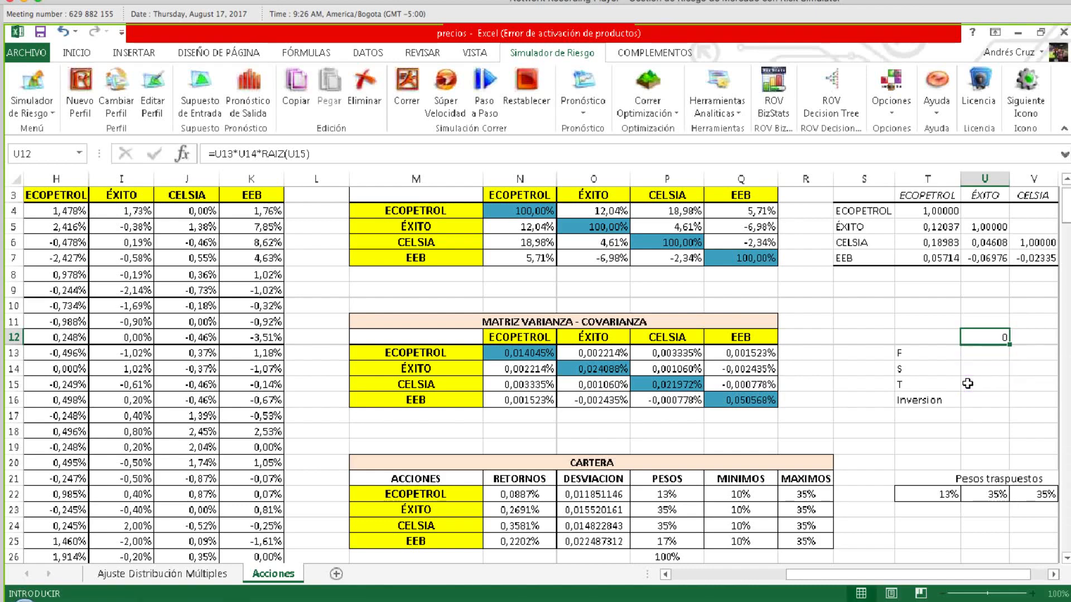
Clear the scratch labels and formula from the range T12:U16.
{"action": "key", "text": "Down"}
{"action": "key", "text": "Down"}
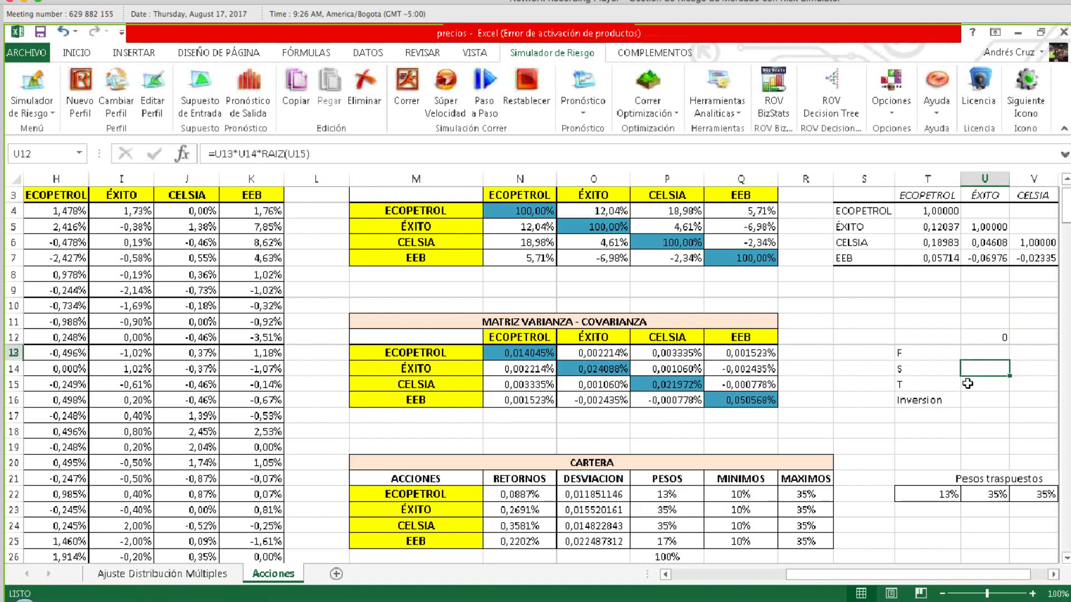
{"action": "key", "text": "Up"}
{"action": "key", "text": "Up"}
{"action": "key", "text": "Left"}
{"action": "key", "text": "shift+Right"}
{"action": "key", "text": "shift+Down"}
{"action": "key", "text": "shift+Down"}
{"action": "key", "text": "shift+Down"}
{"action": "key", "text": "shift+Down"}
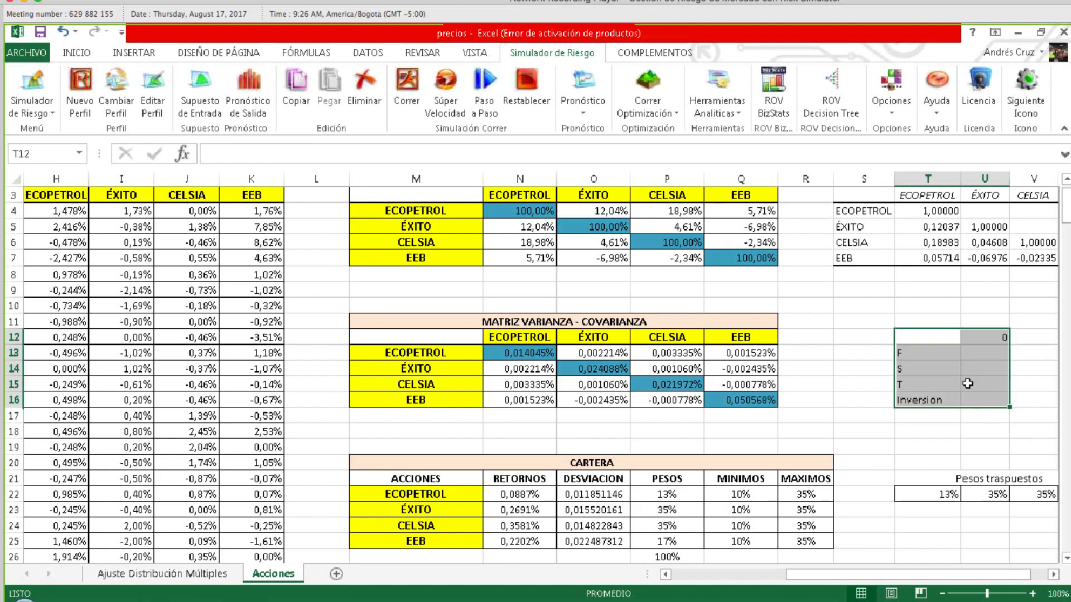
{"action": "key", "text": "Delete"}
Look at ECOPETROL's correlations with the other stocks in N4:N7 of the correlation matrix.
{"action": "left_click", "coordinate": [520, 258]}
{"action": "left_click", "coordinate": [426, 275]}
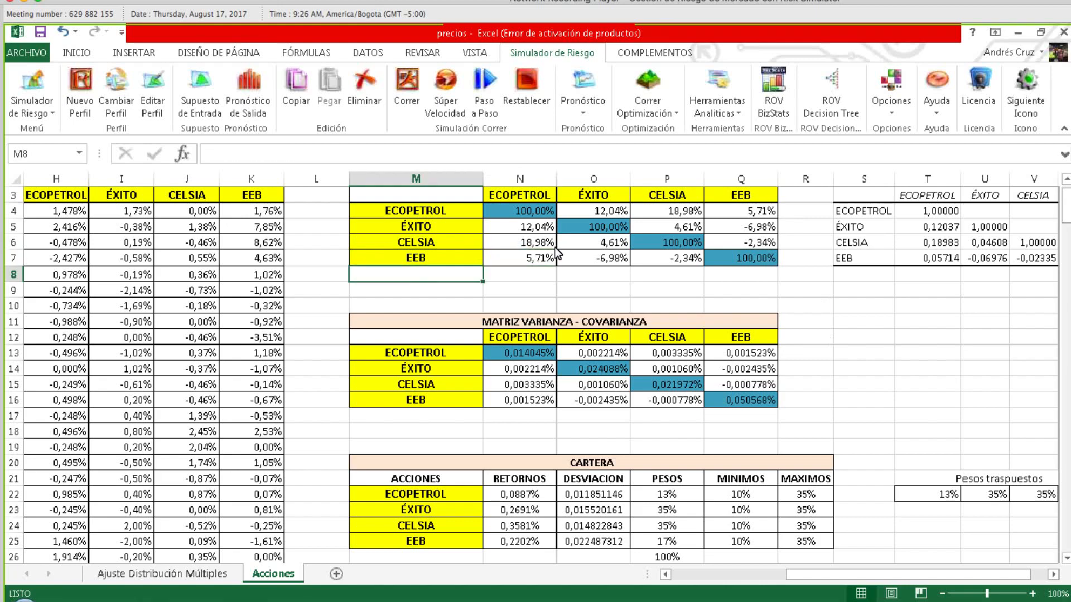
{"action": "left_click_drag", "start_coordinate": [519, 215], "coordinate": [539, 254]}
{"action": "left_click", "coordinate": [537, 256]}
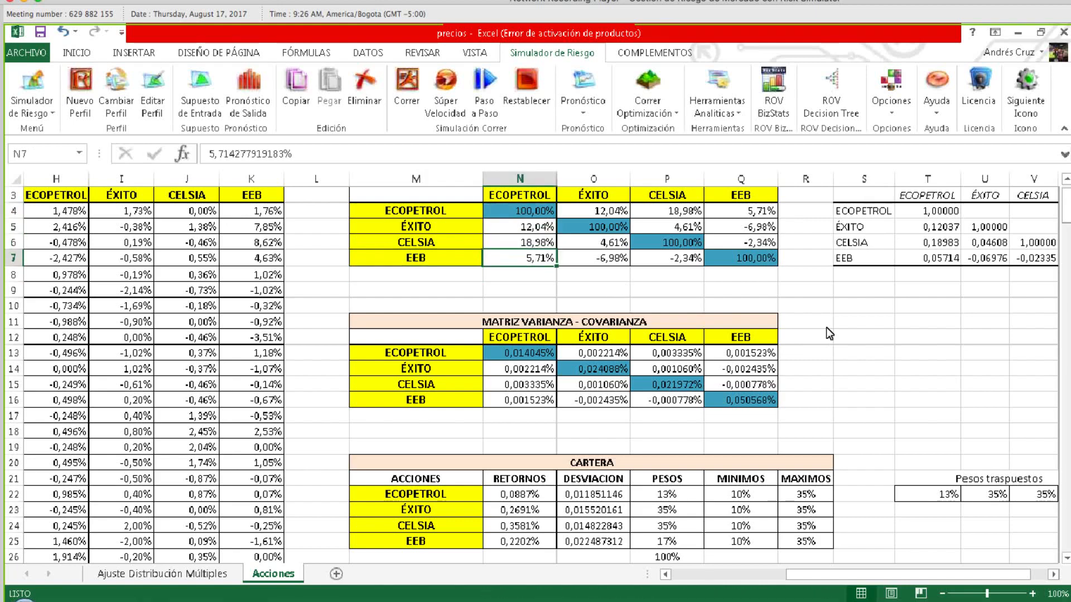
{"action": "left_click", "coordinate": [830, 350]}
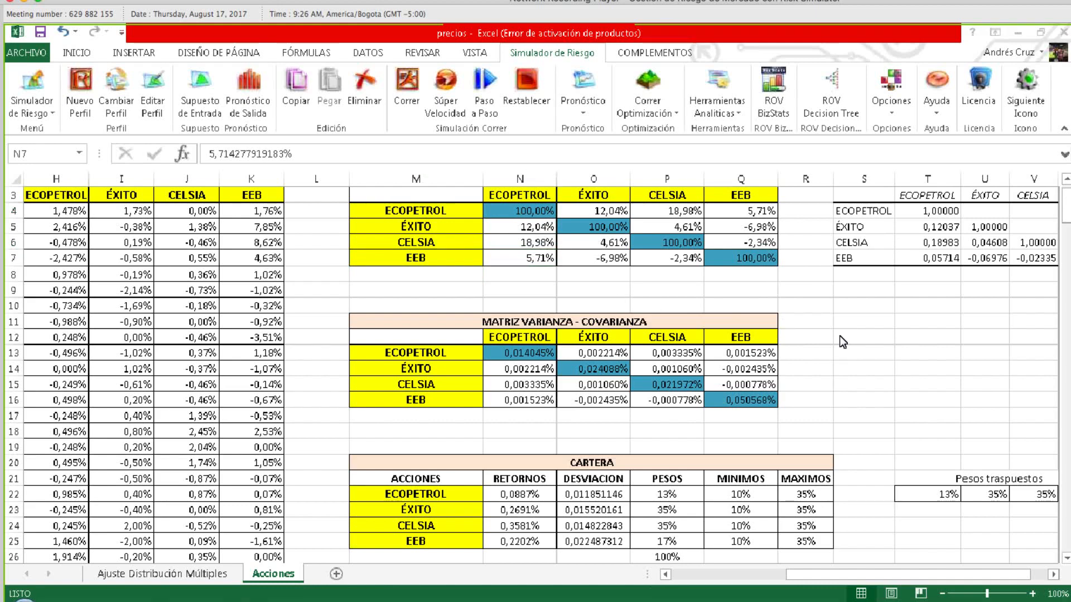
Review the ECOPETROL and ÉXITO return formulas in H4 and I7 and the ECOPETROL–EEB covariance in Q13.
{"action": "left_click", "coordinate": [61, 211]}
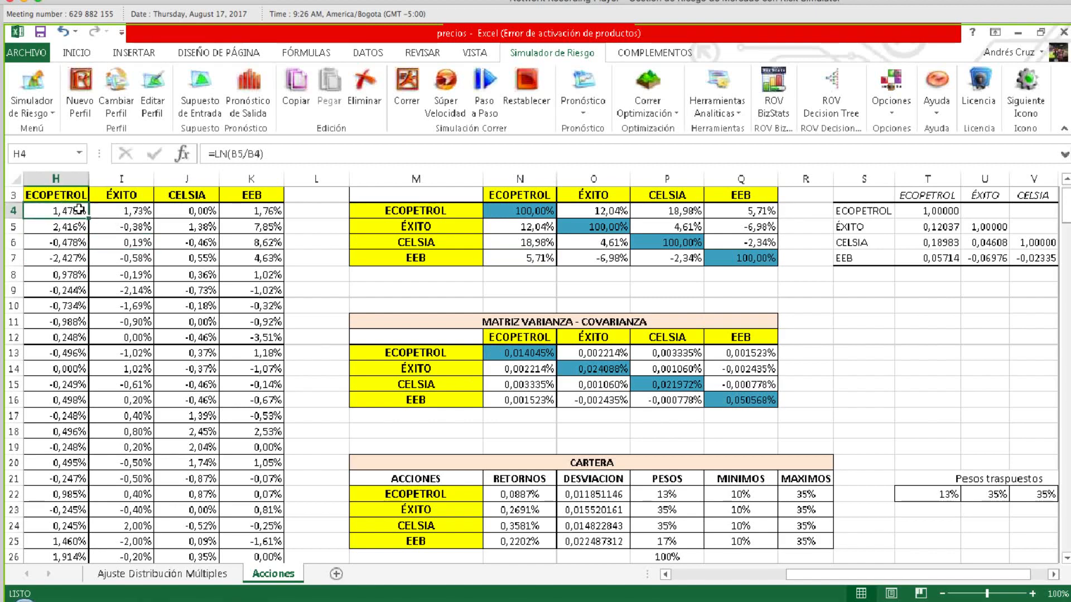
{"action": "left_click", "coordinate": [122, 258]}
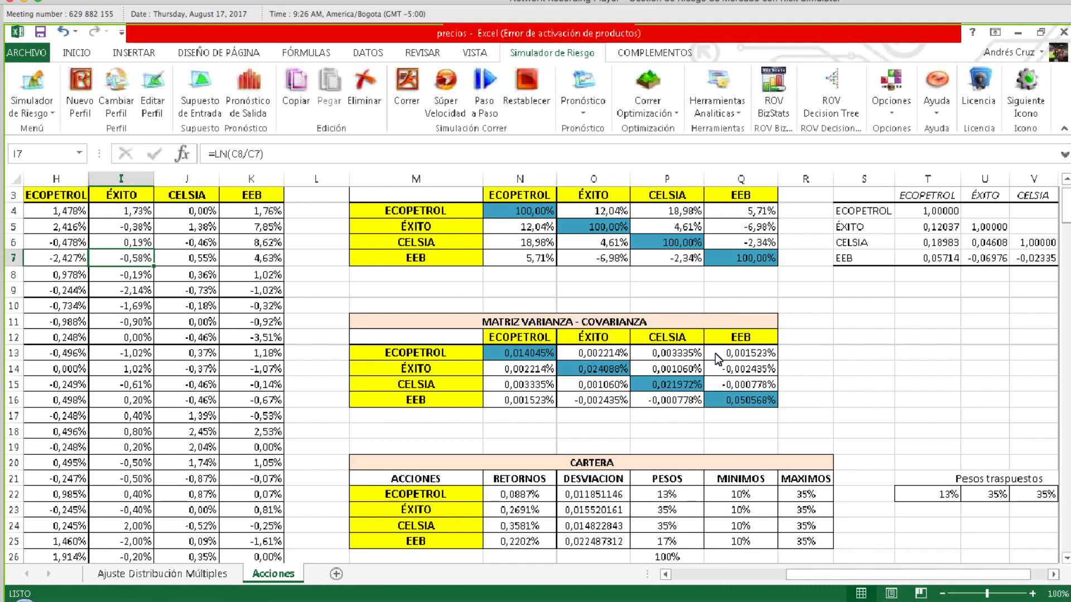
{"action": "left_click", "coordinate": [715, 354]}
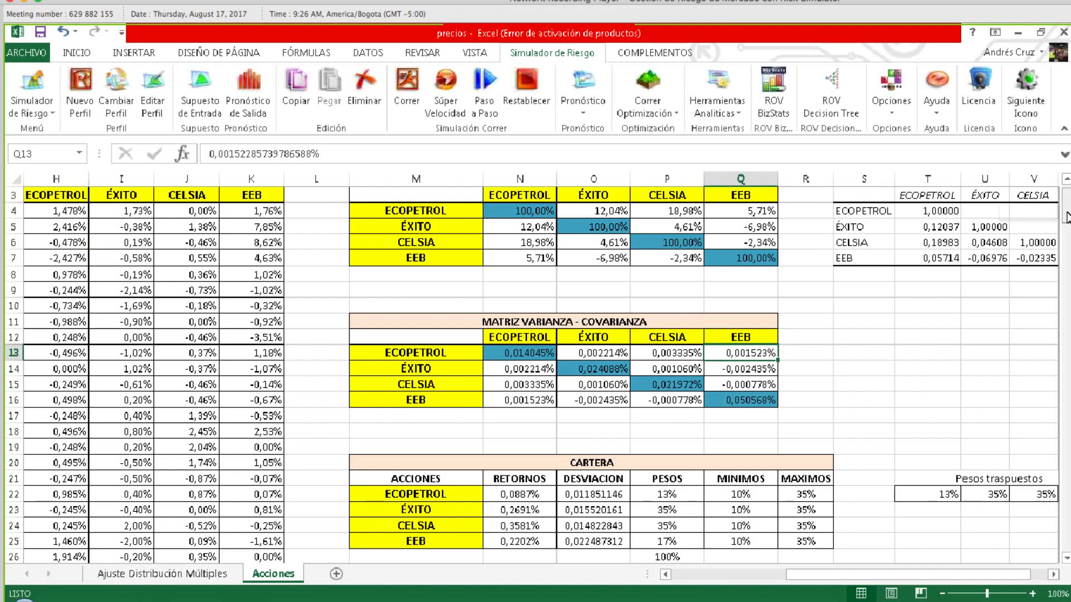
{"action": "mouse_move", "coordinate": [1067, 216]}
{"action": "left_mouse_down"}
{"action": "mouse_move", "coordinate": [1066, 236]}
{"action": "mouse_move", "coordinate": [1066, 212]}
{"action": "left_mouse_up"}
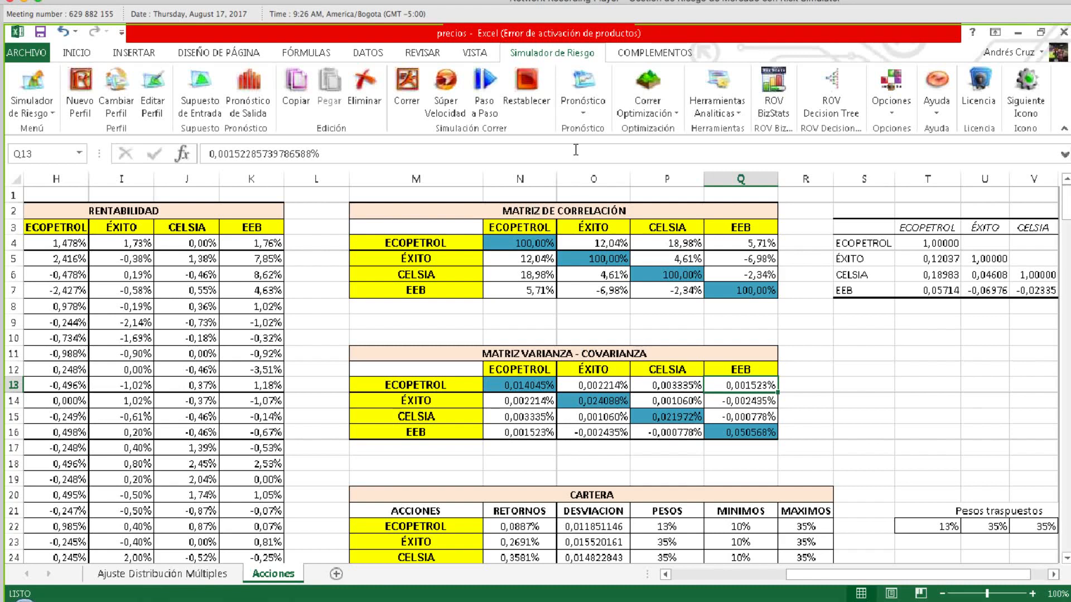
{"action": "left_click", "coordinate": [416, 227]}
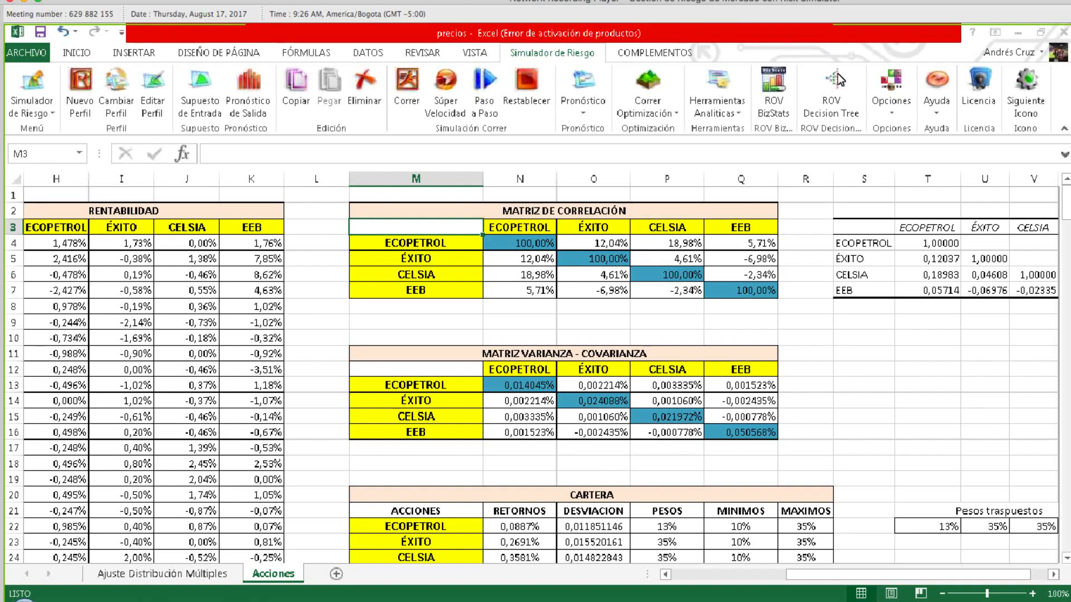
{"action": "left_click", "coordinate": [64, 230]}
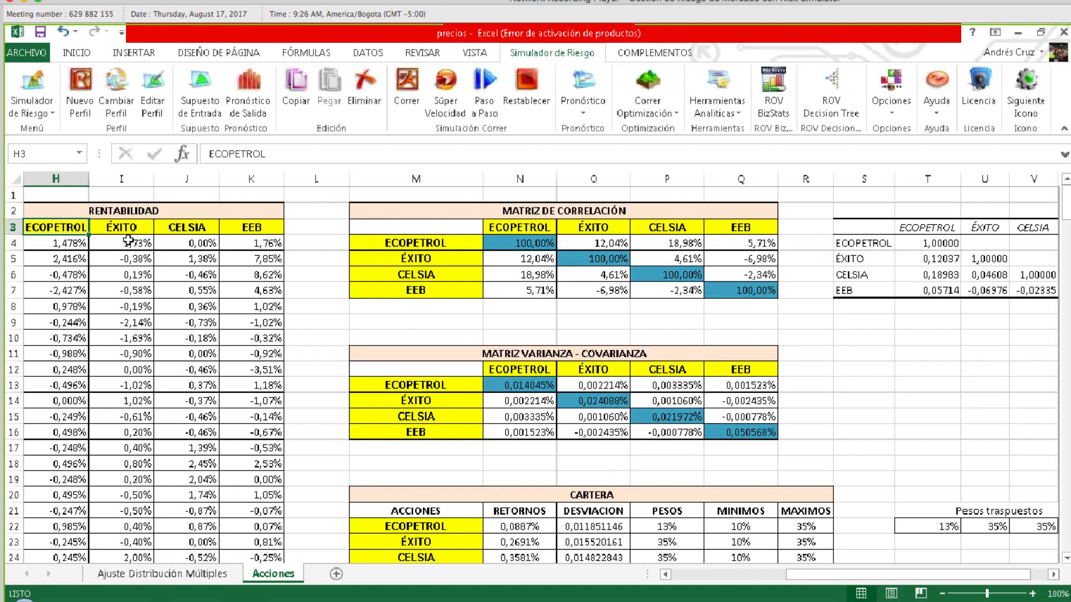
Run the risk simulation and reposition the RETORNOS PORTAFOLIO forecast chart window over the worksheet.
{"action": "left_click", "coordinate": [419, 94]}
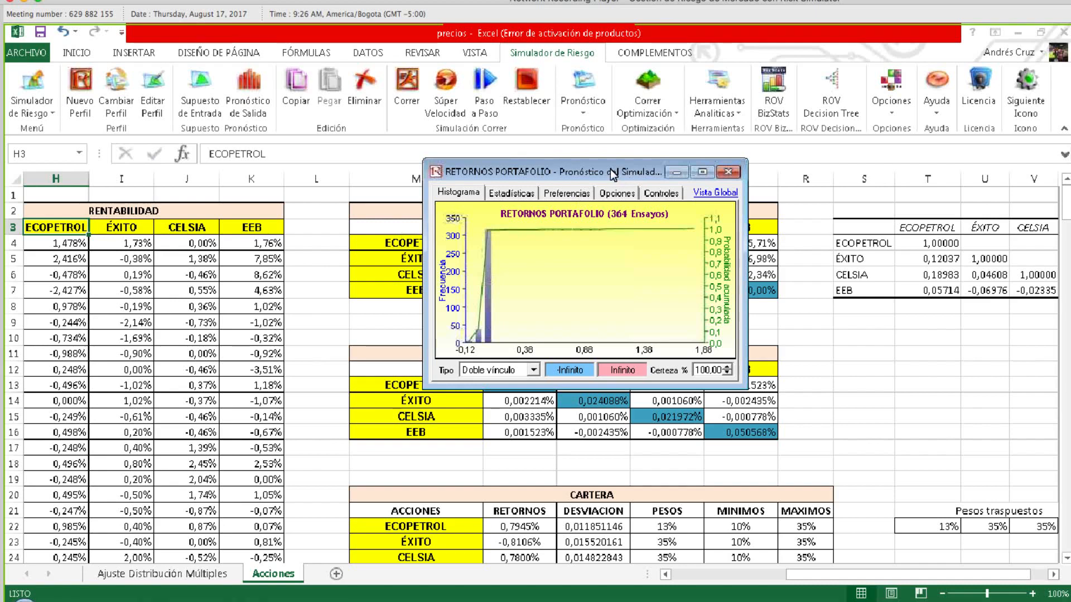
{"action": "left_click_drag", "start_coordinate": [604, 170], "coordinate": [589, 206]}
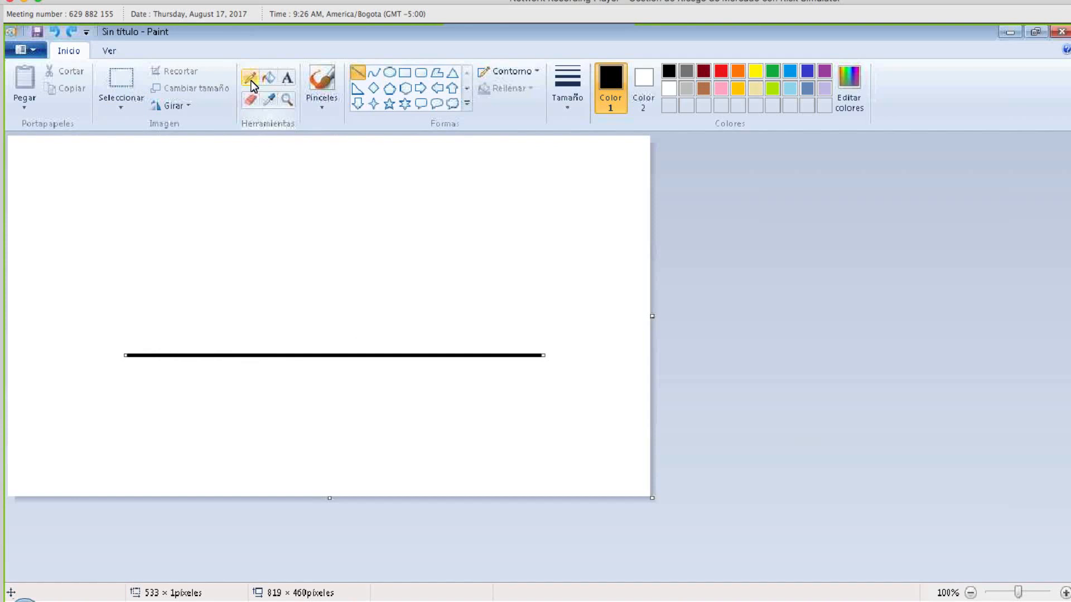
In Paint, draw a freehand bell curve with the pencil above the thick horizontal line.
{"action": "left_click", "coordinate": [251, 82]}
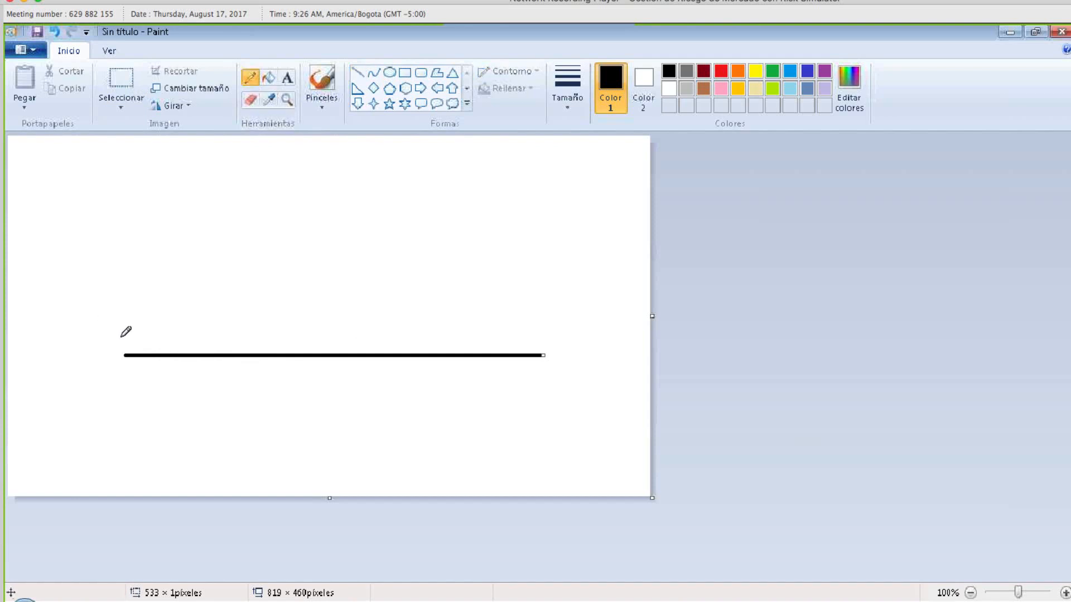
{"action": "mouse_move", "coordinate": [113, 348]}
{"action": "left_mouse_down"}
{"action": "mouse_move", "coordinate": [170, 332]}
{"action": "mouse_move", "coordinate": [326, 223]}
{"action": "mouse_move", "coordinate": [373, 235]}
{"action": "mouse_move", "coordinate": [455, 320]}
{"action": "mouse_move", "coordinate": [526, 348]}
{"action": "left_mouse_up"}
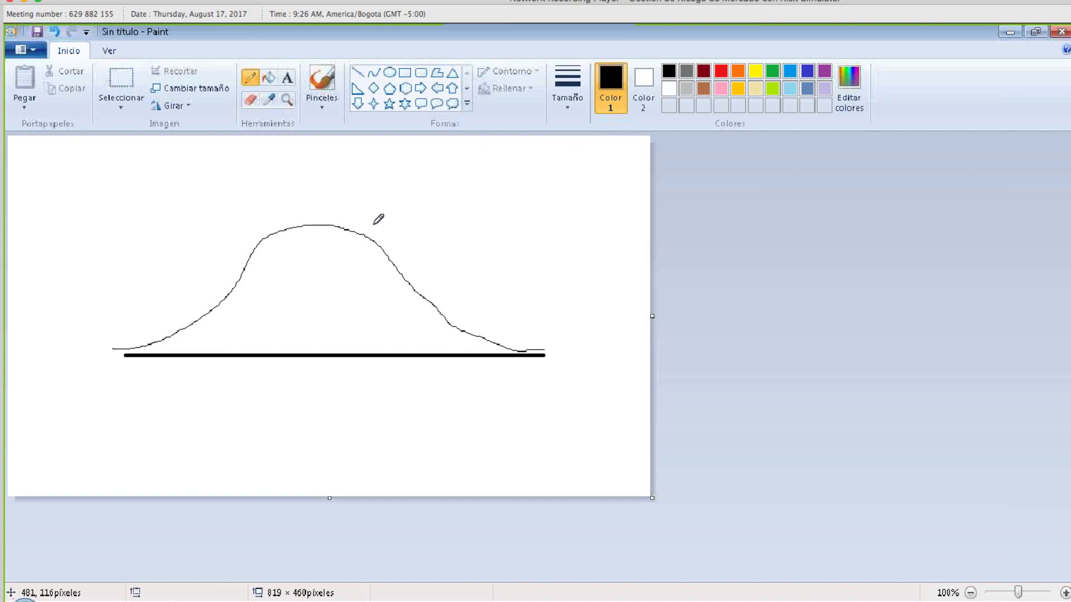
{"action": "key", "text": "alt+Tab"}
{"action": "key", "text": "alt+Tab"}
Draw a short vertical cut-off line in the curve's left tail and handwrite 95% under the curve's centre.
{"action": "left_click_drag", "start_coordinate": [175, 322], "coordinate": [174, 366]}
{"action": "left_click_drag", "start_coordinate": [297, 279], "coordinate": [315, 310]}
{"action": "left_click_drag", "start_coordinate": [361, 266], "coordinate": [356, 320]}
{"action": "left_click_drag", "start_coordinate": [372, 300], "coordinate": [370, 303]}
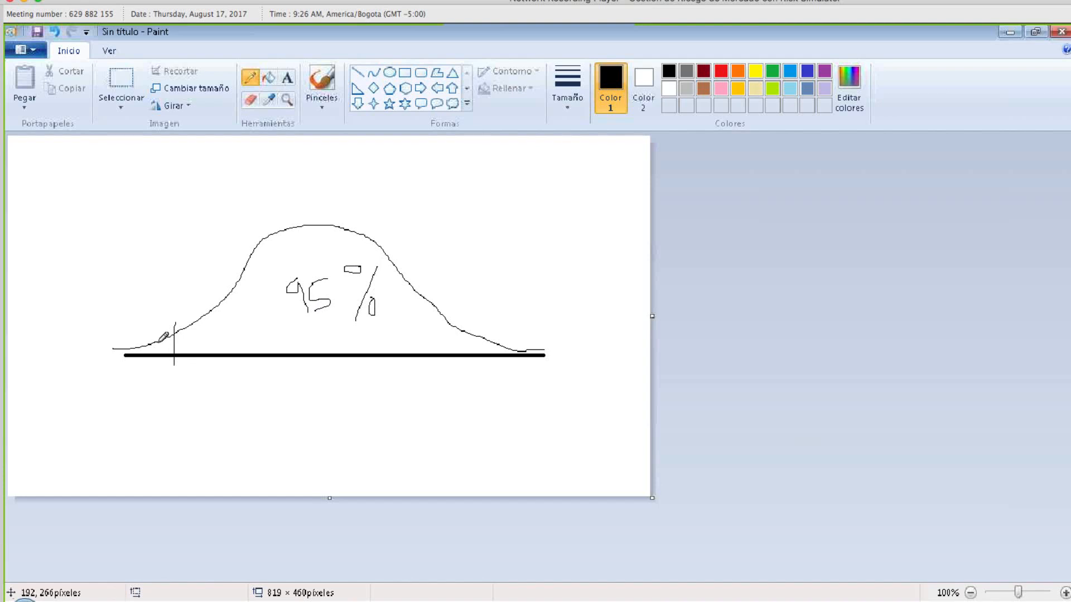
Handwrite 5% at the left tail, circle the tail in yellow and circle the cut-off line in red.
{"action": "mouse_move", "coordinate": [166, 343]}
{"action": "left_mouse_down"}
{"action": "mouse_move", "coordinate": [163, 354]}
{"action": "mouse_move", "coordinate": [185, 345]}
{"action": "left_mouse_up"}
{"action": "mouse_move", "coordinate": [166, 314]}
{"action": "left_mouse_down"}
{"action": "mouse_move", "coordinate": [120, 364]}
{"action": "mouse_move", "coordinate": [163, 367]}
{"action": "mouse_move", "coordinate": [158, 316]}
{"action": "left_mouse_up"}
{"action": "left_click", "coordinate": [756, 71]}
{"action": "key", "text": "ctrl+z"}
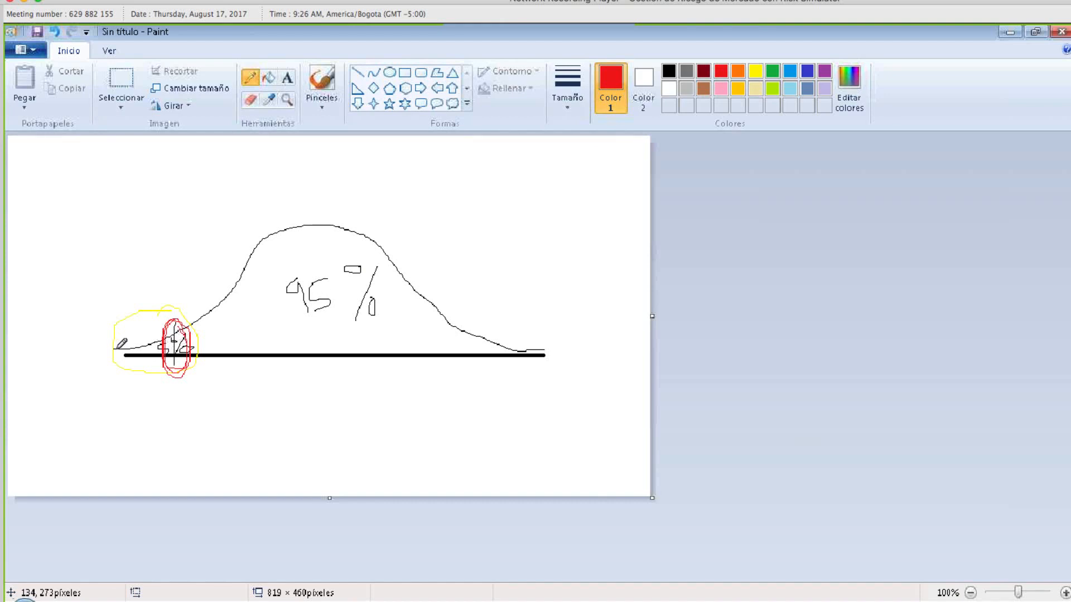
Retrace the tail's cut-off line in red, and set the RETORNOS PORTAFOLIO forecast to Cola Izquierda ≤ with a 5% certainty.
{"action": "left_click_drag", "start_coordinate": [173, 334], "coordinate": [178, 359]}
{"action": "key", "text": "alt+Tab"}
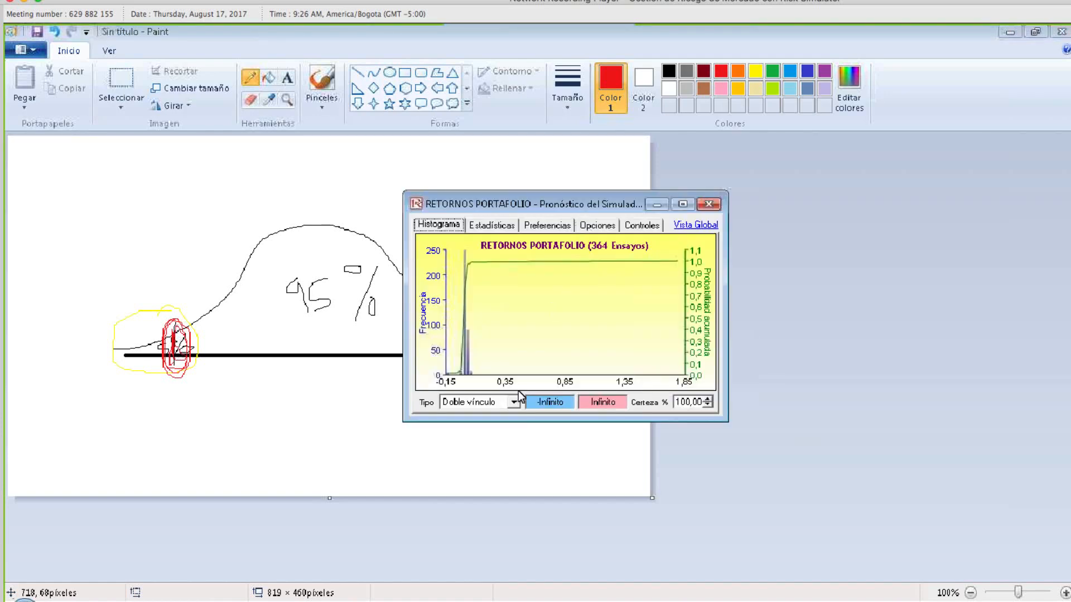
{"action": "left_click", "coordinate": [513, 402]}
{"action": "left_click", "coordinate": [472, 427]}
{"action": "left_click", "coordinate": [513, 401]}
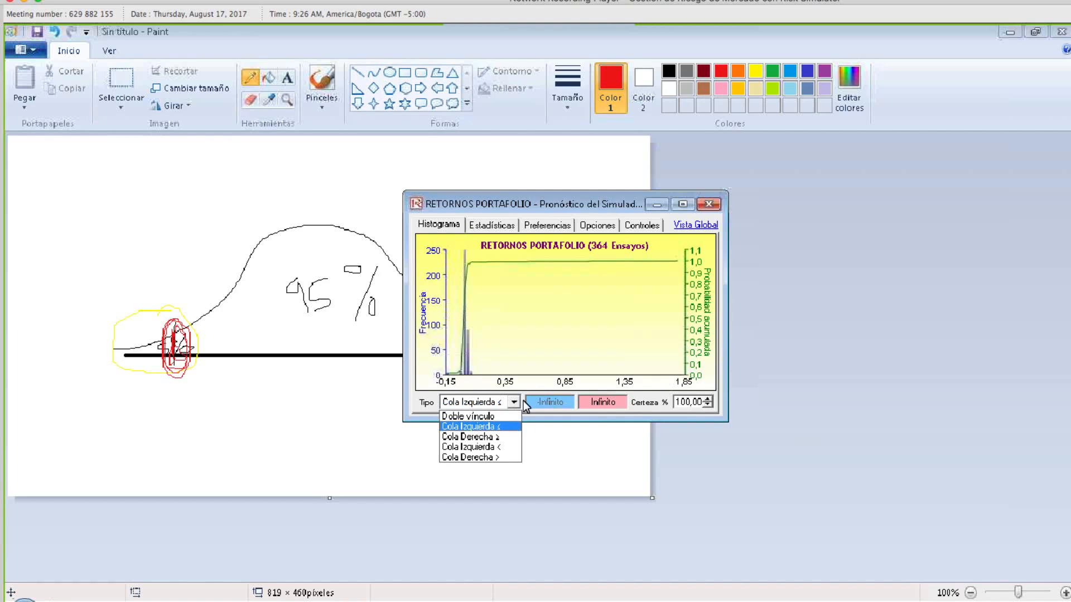
{"action": "left_click", "coordinate": [680, 403]}
{"action": "left_click", "coordinate": [684, 402]}
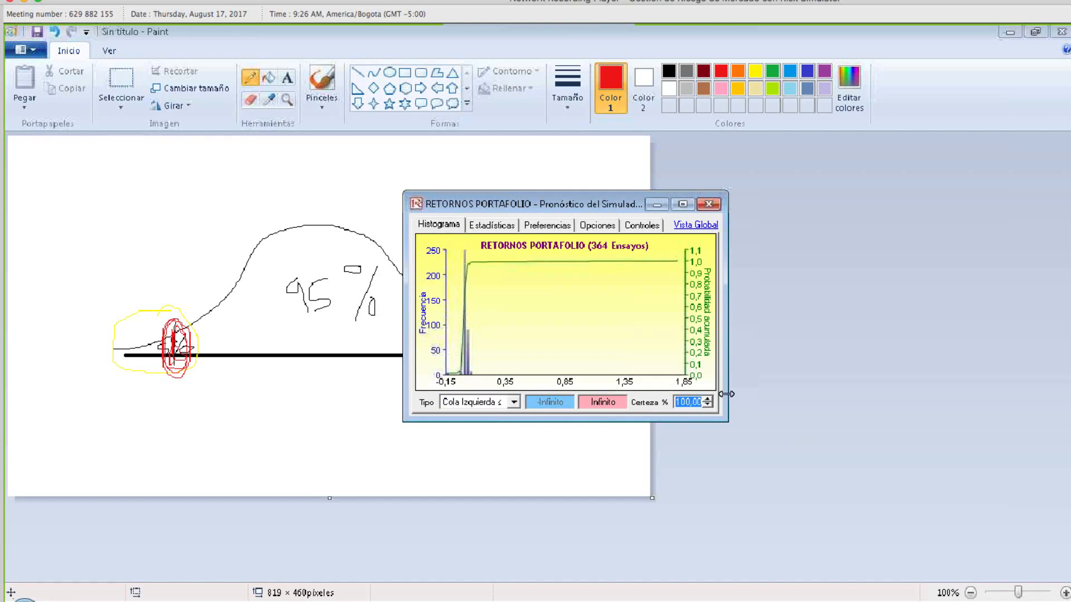
{"action": "type", "text": "5"}
{"action": "key", "text": "Return"}
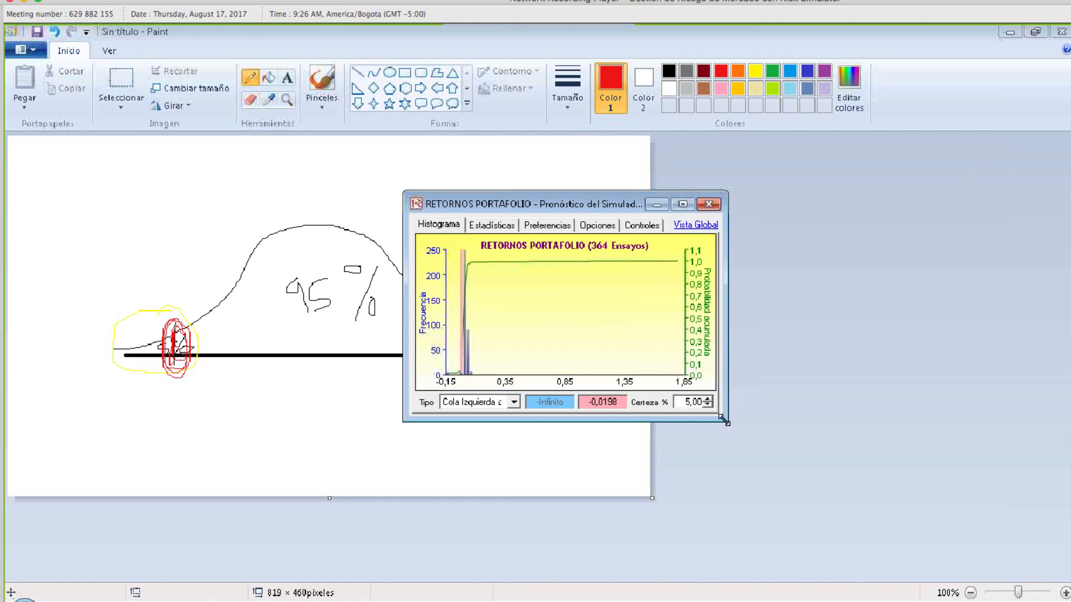
Enlarge the forecast chart window, go over the sketch's red cut-off line again, and bring the chart over the Acciones worksheet in Excel.
{"action": "left_click_drag", "start_coordinate": [729, 423], "coordinate": [1059, 560]}
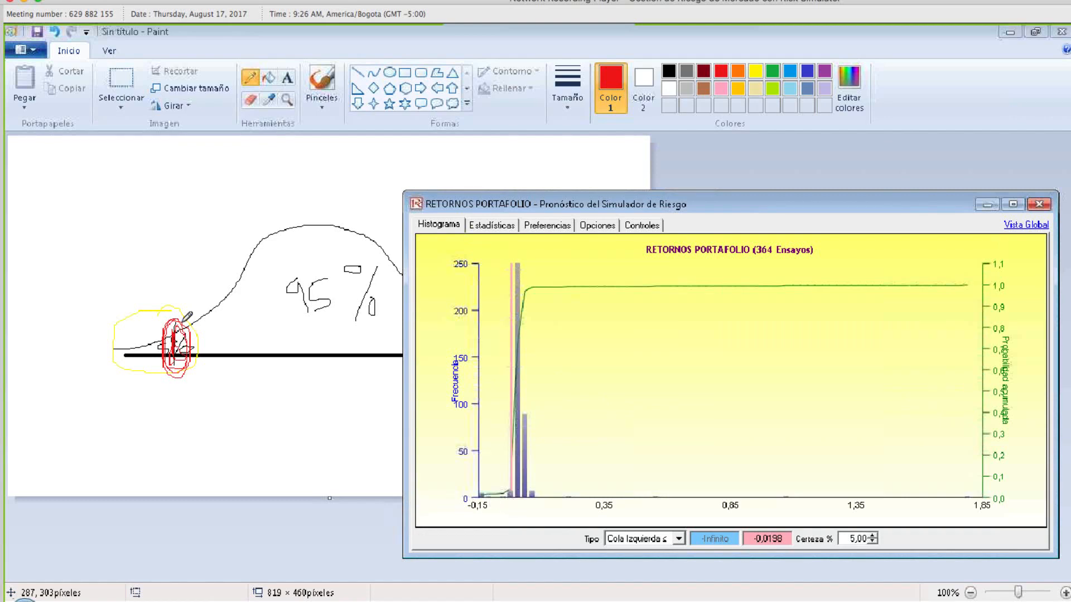
{"action": "mouse_move", "coordinate": [176, 322]}
{"action": "left_mouse_down"}
{"action": "mouse_move", "coordinate": [184, 317]}
{"action": "mouse_move", "coordinate": [170, 322]}
{"action": "left_mouse_up"}
{"action": "key", "text": "alt+Tab"}
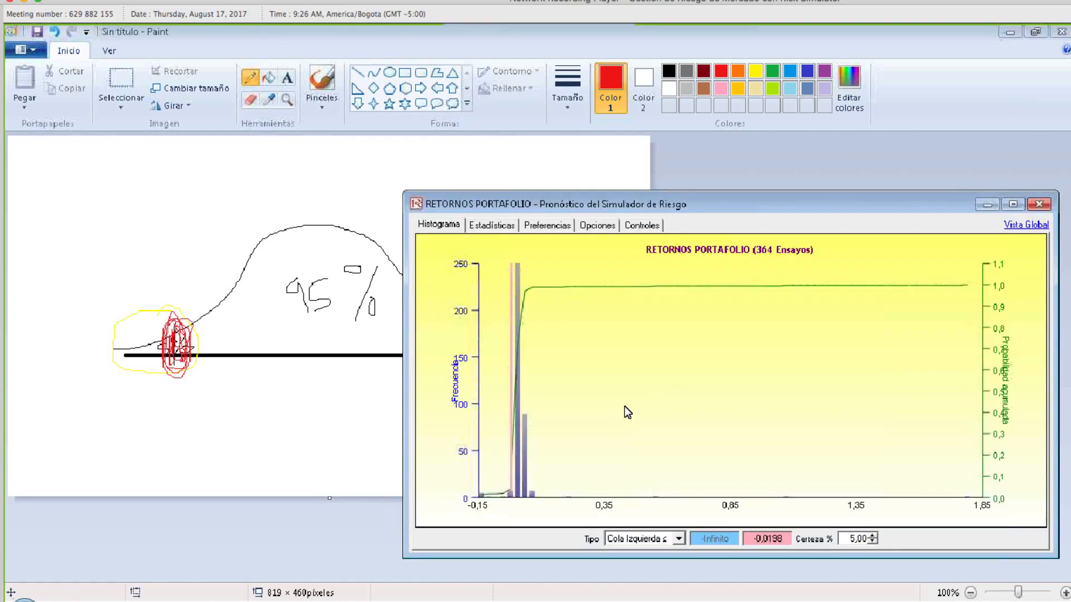
{"action": "left_click_drag", "start_coordinate": [720, 204], "coordinate": [612, 160]}
{"action": "left_click", "coordinate": [1009, 32]}
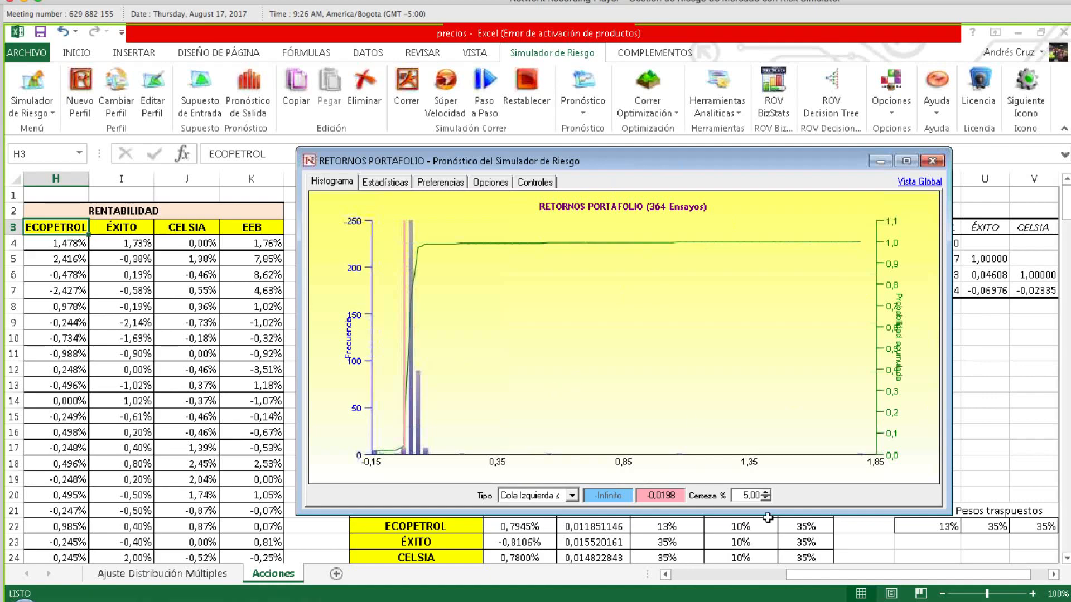
{"action": "left_click", "coordinate": [744, 543]}
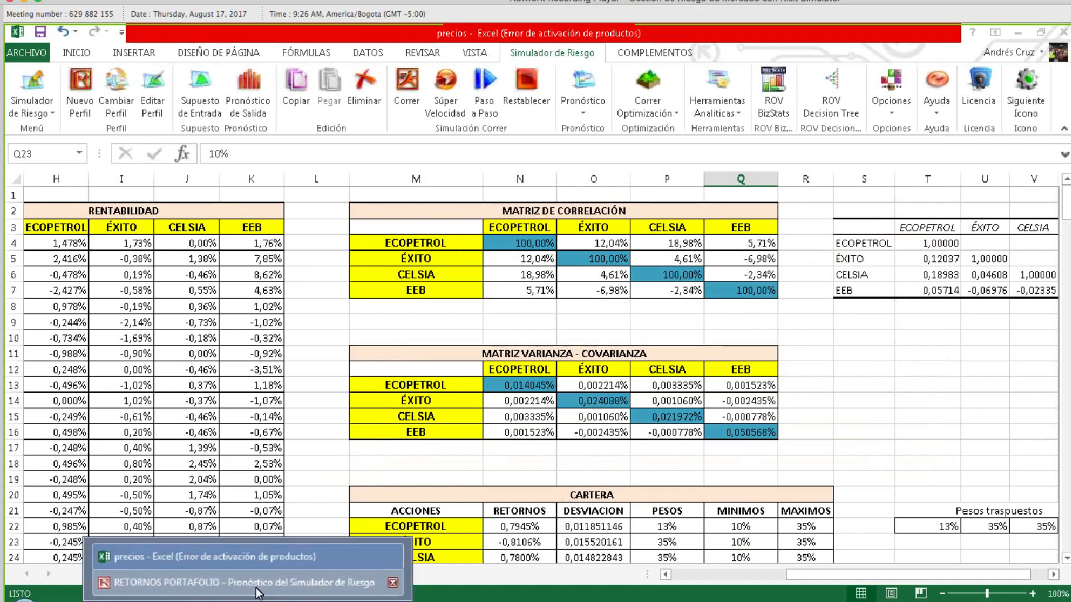
{"action": "left_click", "coordinate": [257, 582]}
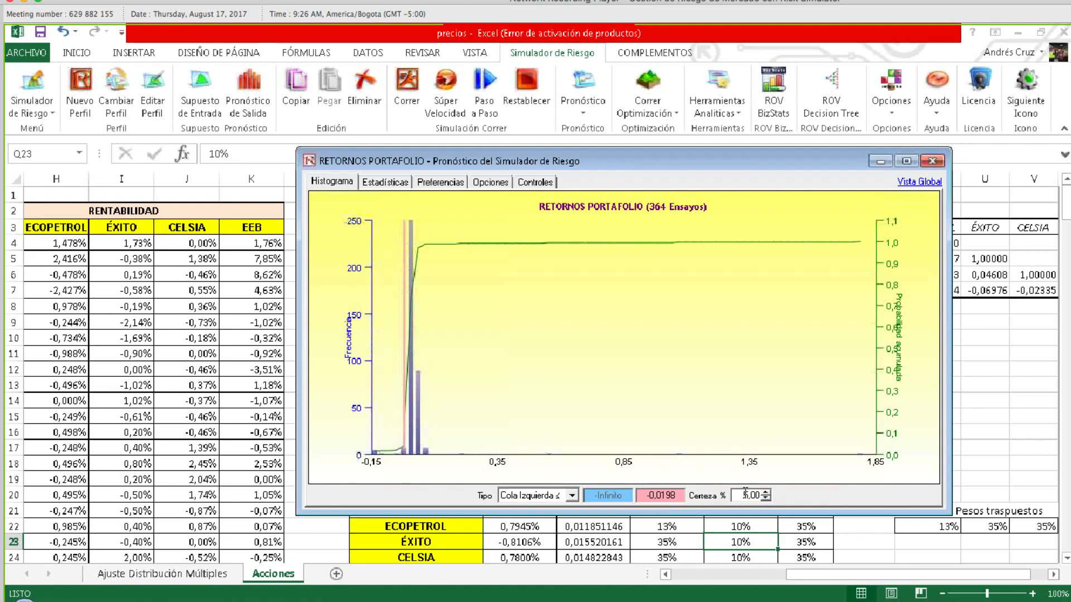
Review the forecast's tail type options and highlight the cut-off return for the 5% certainty.
{"action": "left_click", "coordinate": [573, 496]}
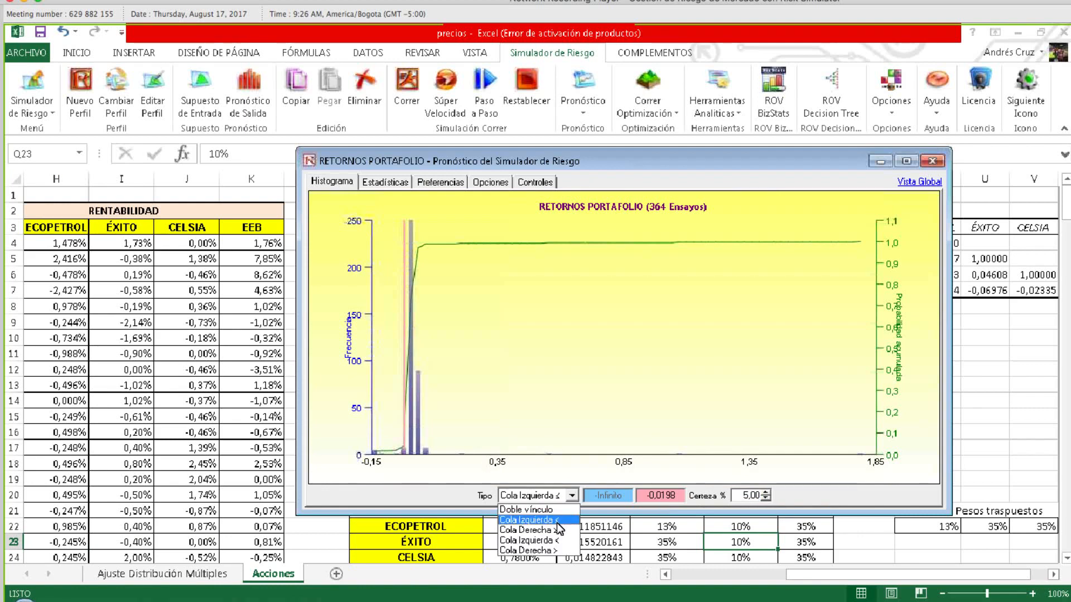
{"action": "left_click", "coordinate": [750, 449]}
{"action": "key", "text": "alt+Tab"}
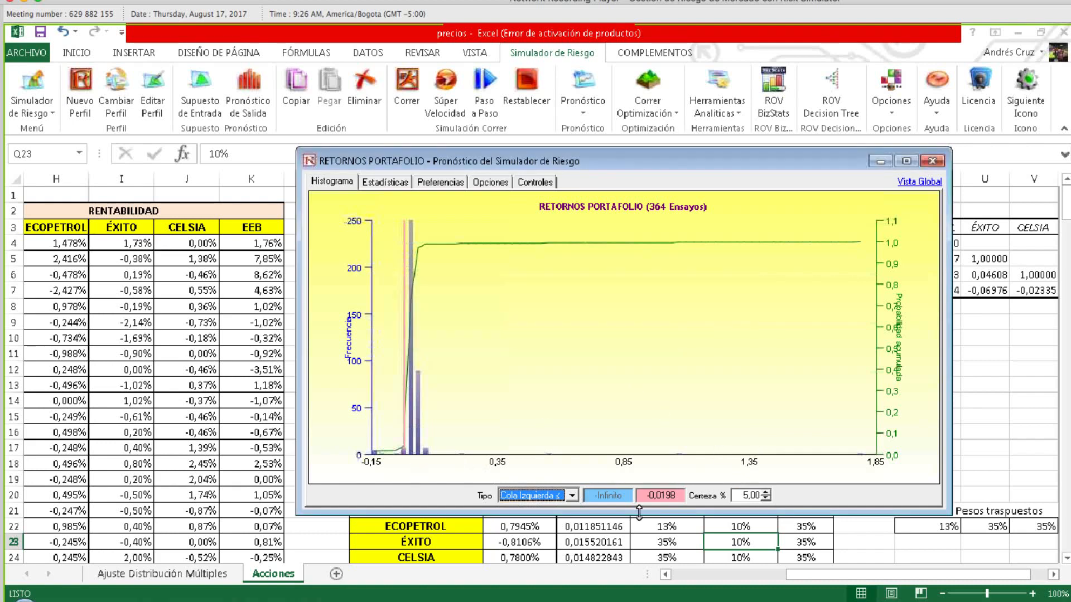
{"action": "double_click", "coordinate": [678, 493]}
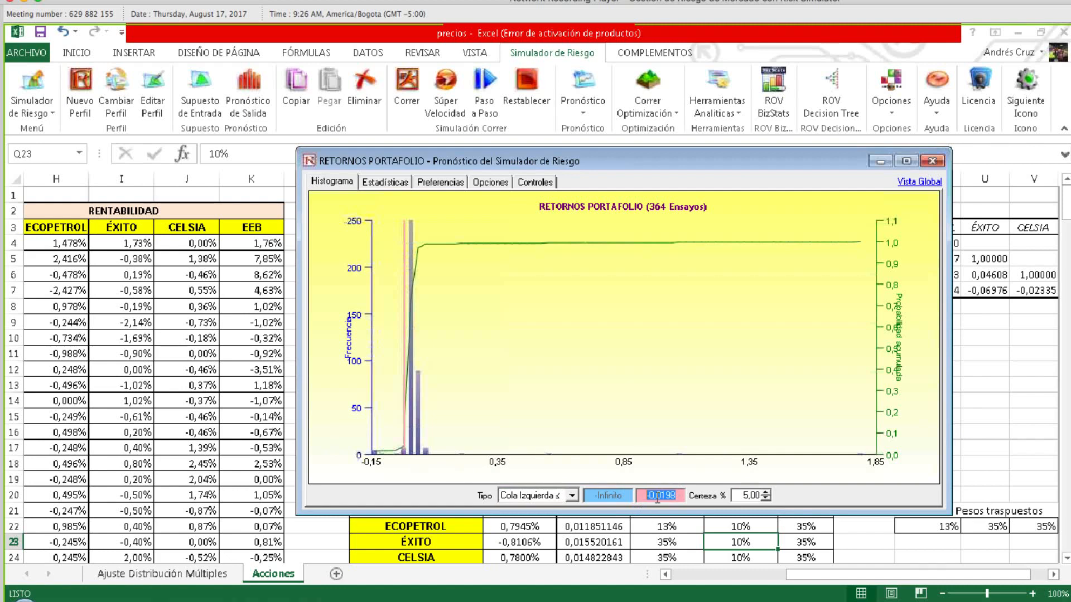
{"action": "left_click", "coordinate": [676, 494]}
{"action": "left_click_drag", "start_coordinate": [682, 496], "coordinate": [641, 498]}
{"action": "left_click", "coordinate": [987, 363]}
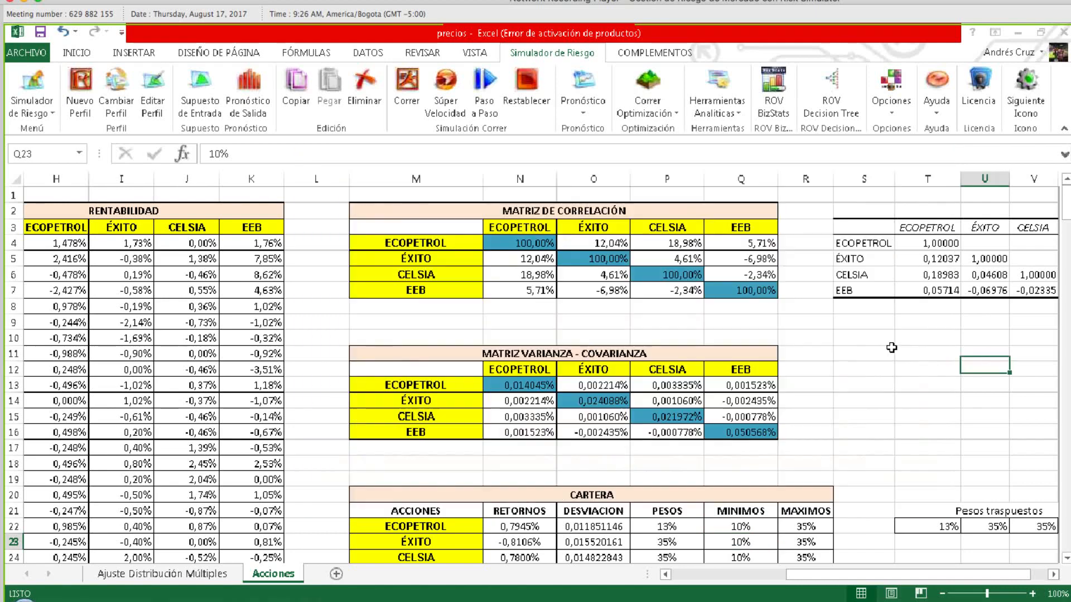
{"action": "left_click", "coordinate": [892, 348]}
{"action": "left_click", "coordinate": [899, 342]}
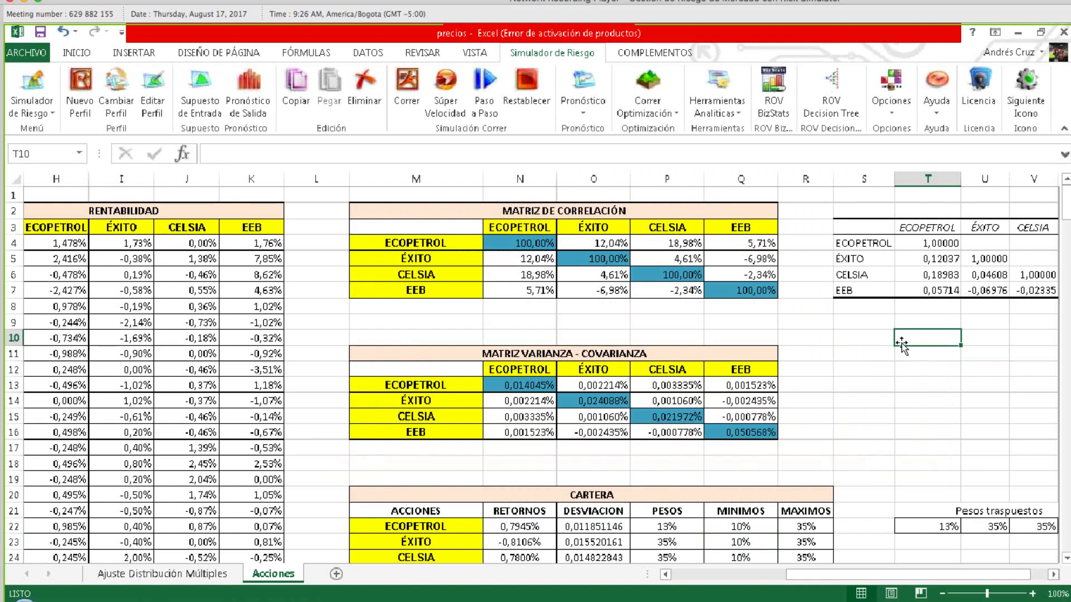
{"action": "type", "text": "S"}
{"action": "key", "text": "Return"}
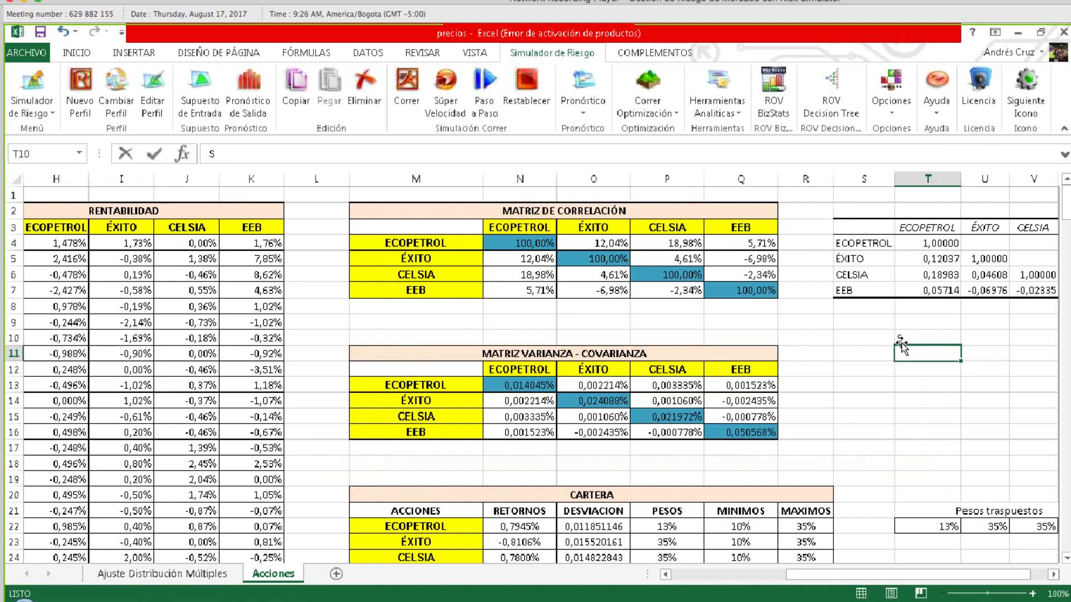
{"action": "type", "text": "F"}
{"action": "key", "text": "Return"}
{"action": "type", "text": "T"}
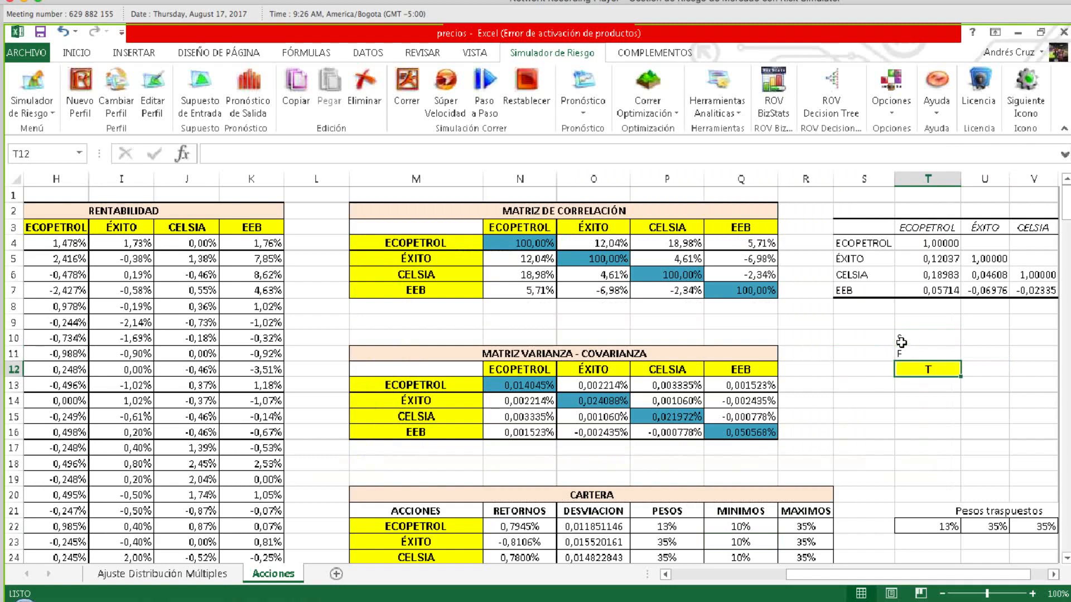
{"action": "key", "text": "Return"}
{"action": "type", "text": "Inveriones"}
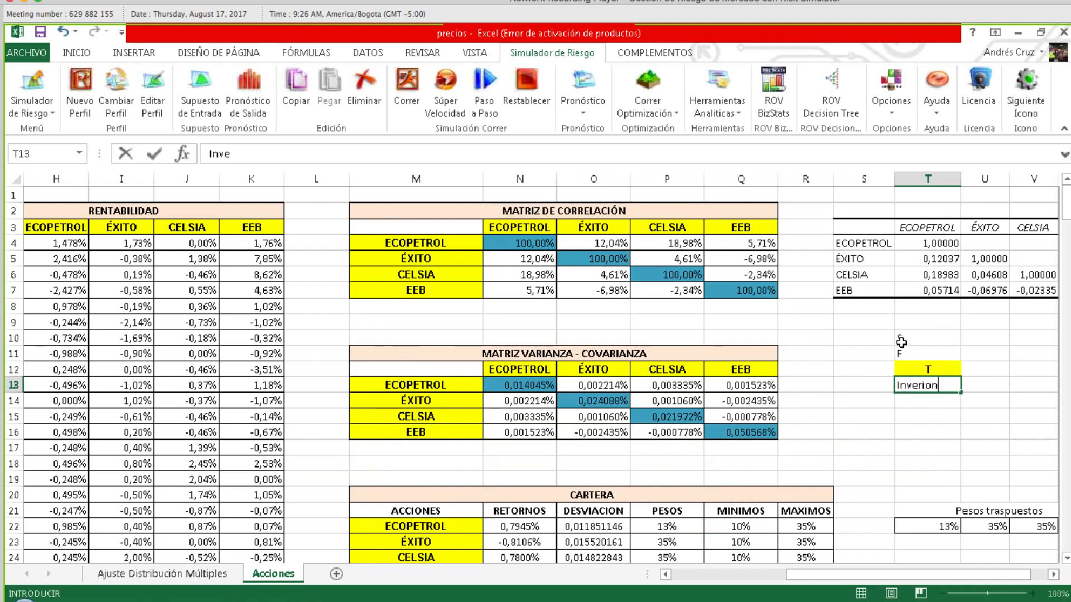
{"action": "key", "text": "BackSpace"}
{"action": "key", "text": "BackSpace"}
{"action": "key", "text": "BackSpace"}
{"action": "type", "text": "sion"}
{"action": "key", "text": "Return"}
{"action": "key", "text": "Up"}
{"action": "key", "text": "shift+Up"}
{"action": "key", "text": "shift+Up"}
{"action": "key", "text": "shift+Up"}
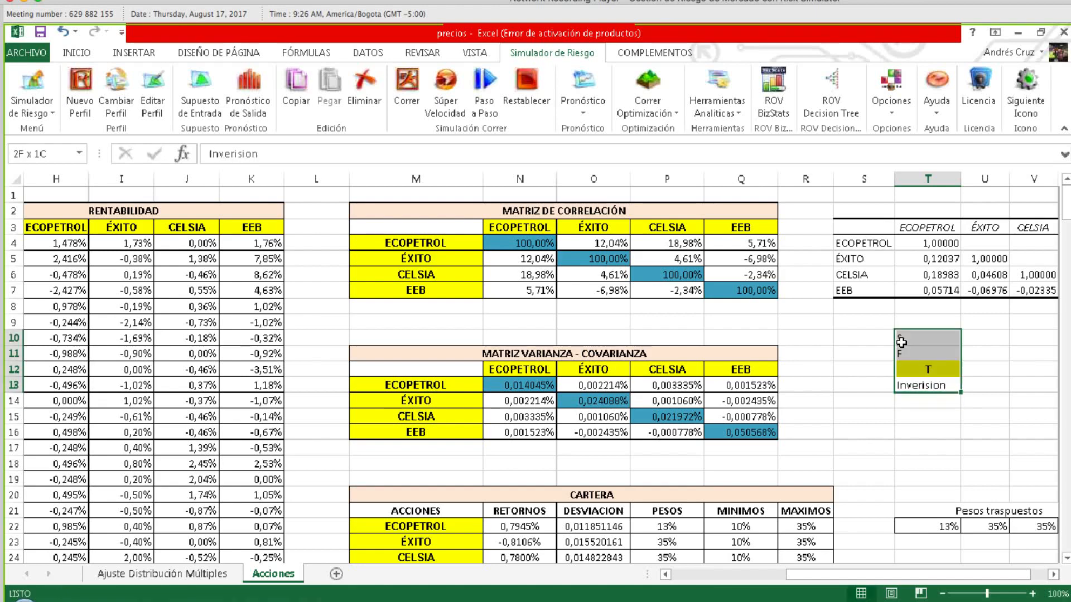
{"action": "key", "text": "BackSpace"}
{"action": "key", "text": "Up"}
{"action": "key", "text": "ctrl+z"}
{"action": "key", "text": "ctrl+z"}
{"action": "key", "text": "ctrl+z"}
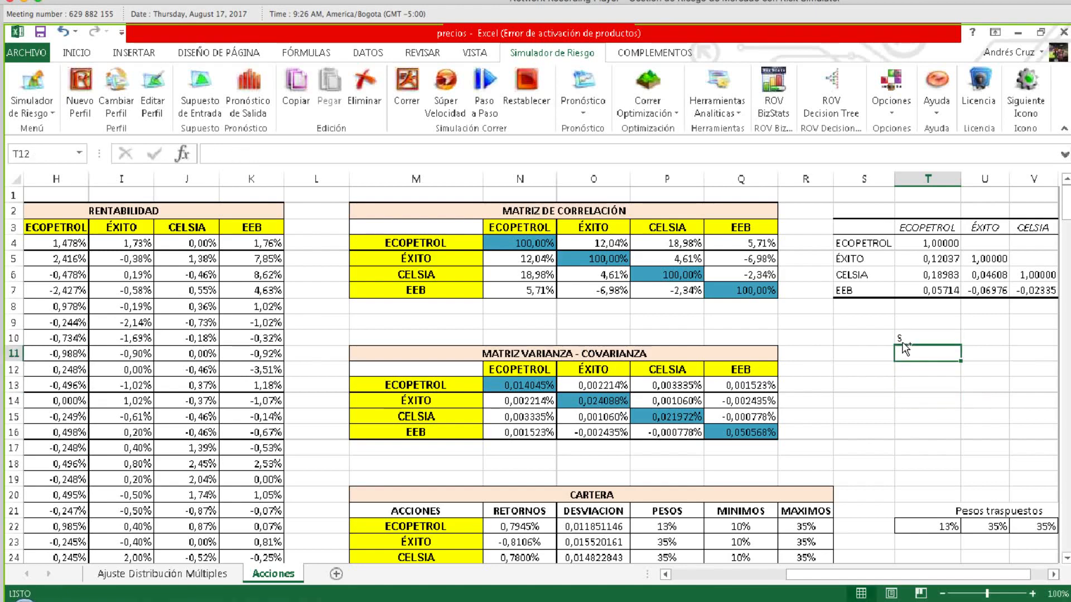
Return to the forecast chart and examine the left-tail cut-off return as the portfolio's loss limit.
{"action": "key", "text": "alt+Tab"}
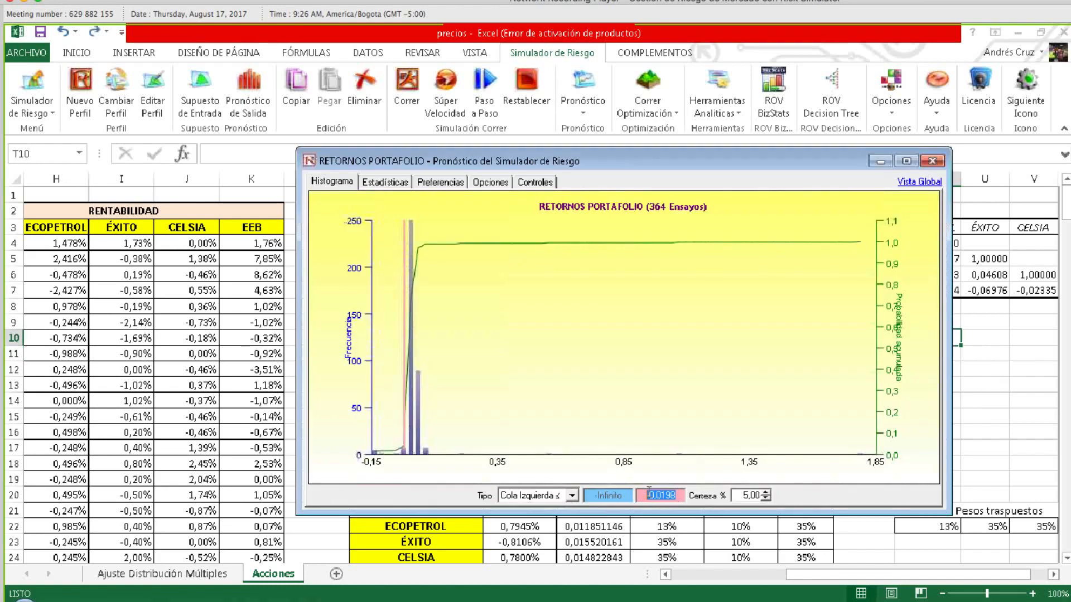
{"action": "left_click", "coordinate": [678, 497]}
{"action": "left_click_drag", "start_coordinate": [680, 498], "coordinate": [642, 495]}
{"action": "left_click", "coordinate": [680, 497]}
{"action": "left_click_drag", "start_coordinate": [678, 497], "coordinate": [632, 504]}
{"action": "left_click", "coordinate": [677, 497]}
{"action": "left_click_drag", "start_coordinate": [675, 496], "coordinate": [642, 497]}
Enter the label VaR in cell M35 and copy the RATIO DE SHARPE label's formatting onto it.
{"action": "left_click", "coordinate": [997, 356]}
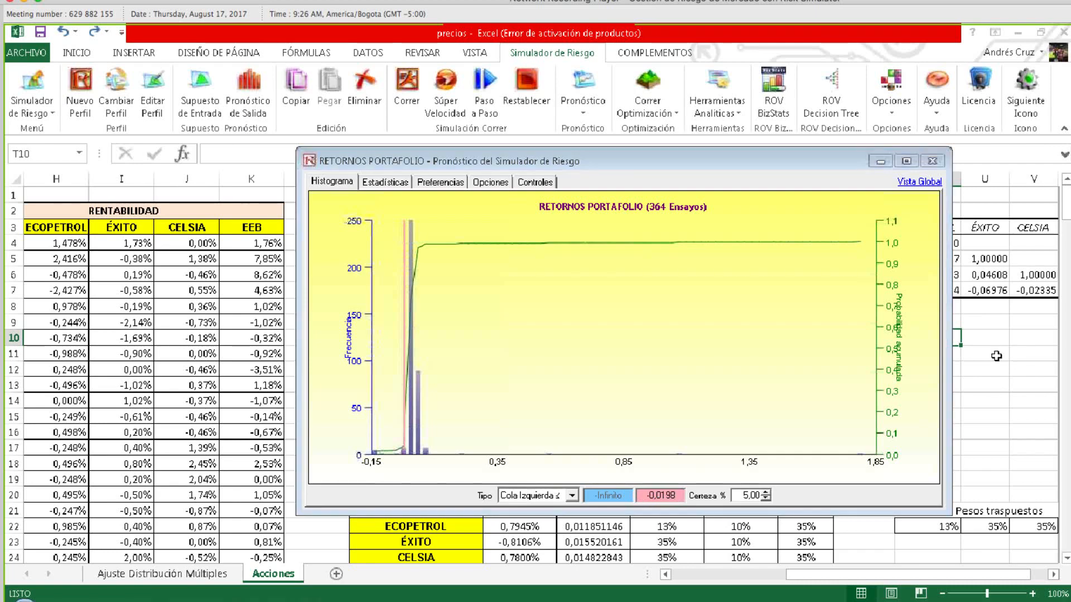
{"action": "scroll", "coordinate": [997, 356], "scroll_direction": "down", "scroll_amount": 5}
{"action": "left_click", "coordinate": [434, 492]}
{"action": "type", "text": "VaR"}
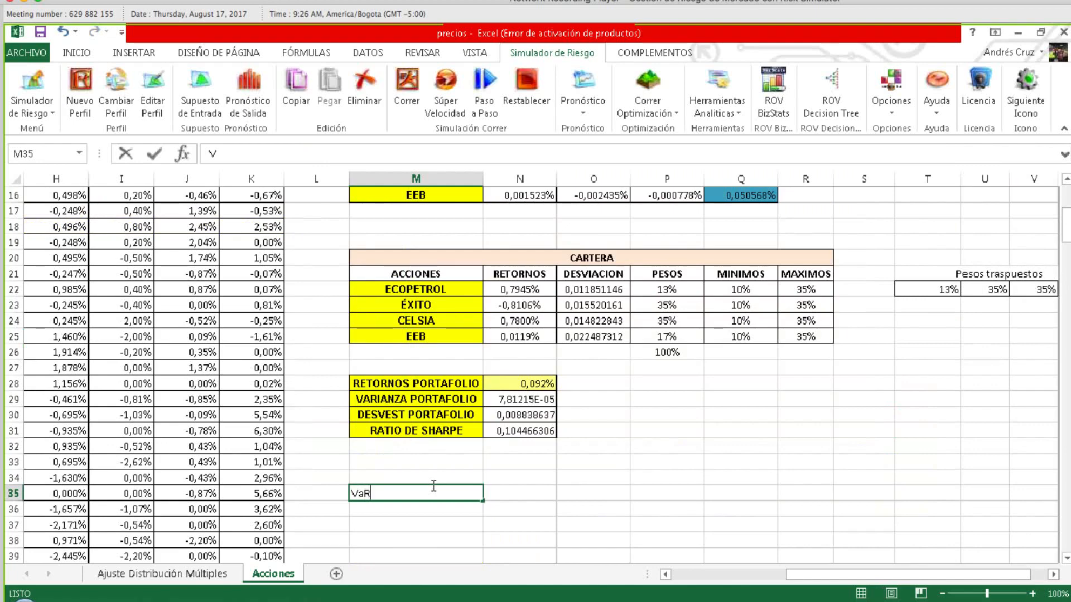
{"action": "key", "text": "Return"}
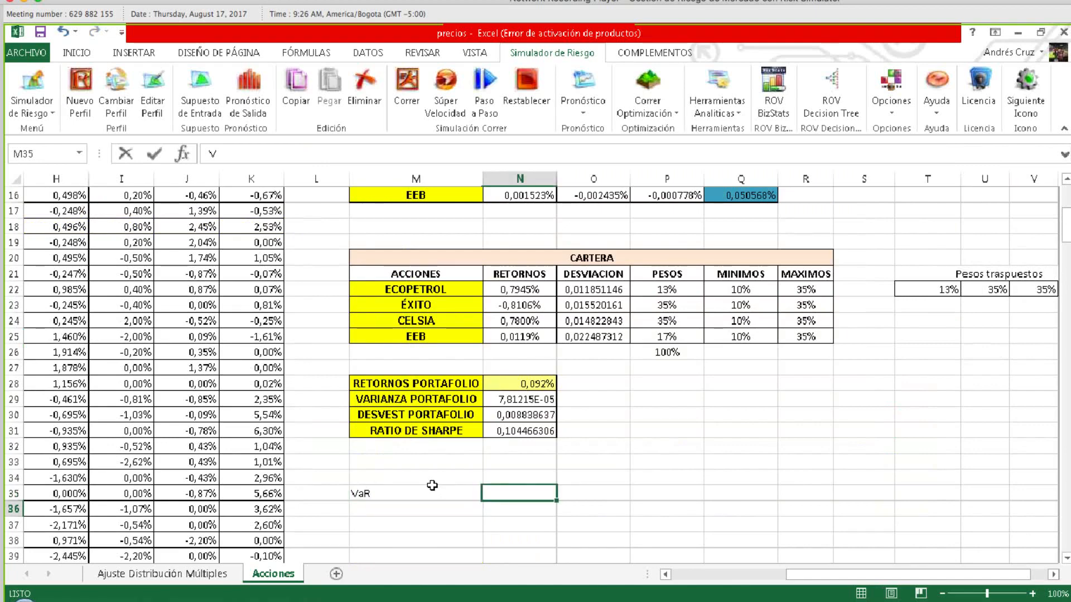
{"action": "left_click", "coordinate": [392, 432]}
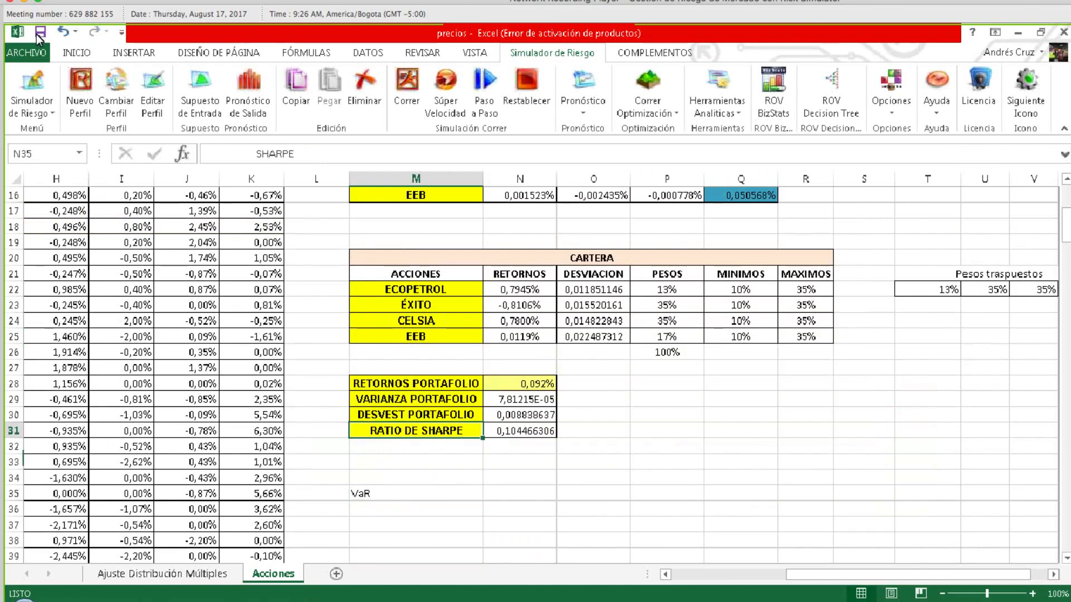
{"action": "left_click", "coordinate": [77, 53]}
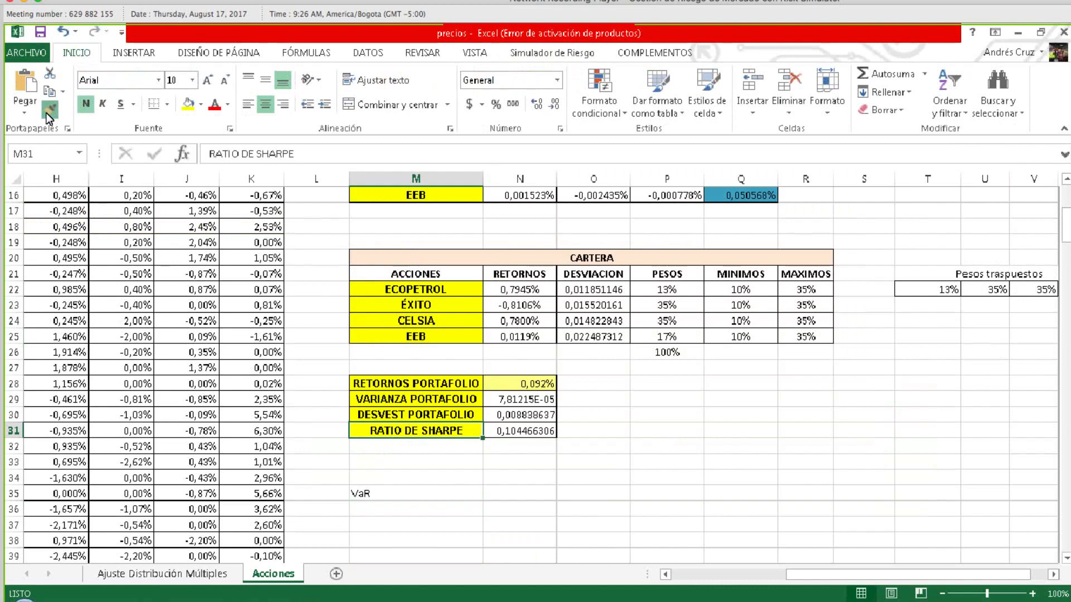
{"action": "left_click", "coordinate": [48, 112]}
{"action": "left_click", "coordinate": [364, 494]}
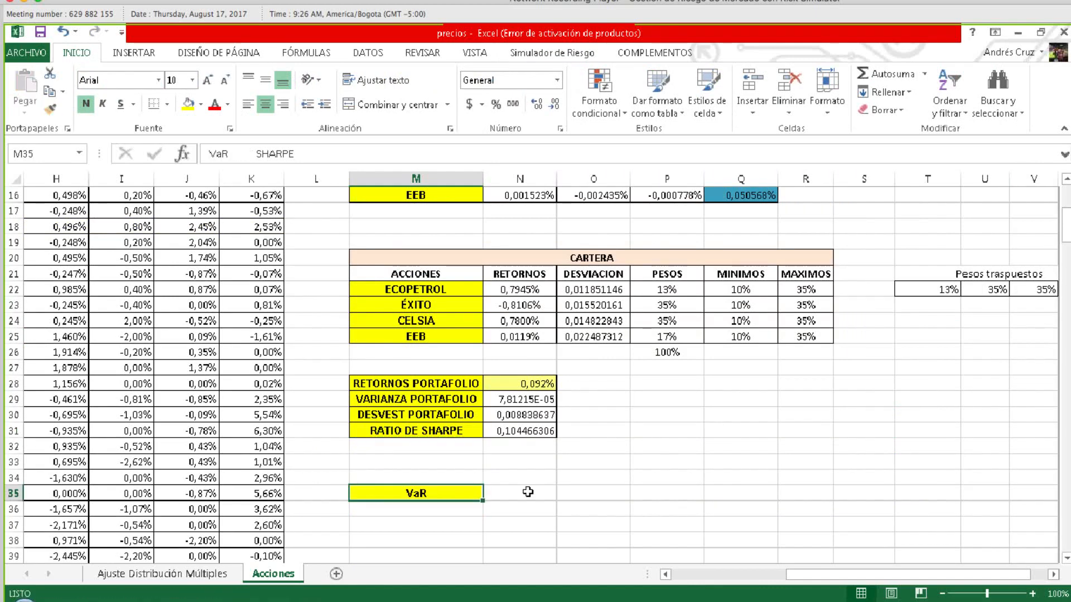
In N35, enter "Con un nivel de confianza del 95% las maximas perdidas esperadas en un horizonte de tiempo de 1 dia".
{"action": "left_click", "coordinate": [527, 492]}
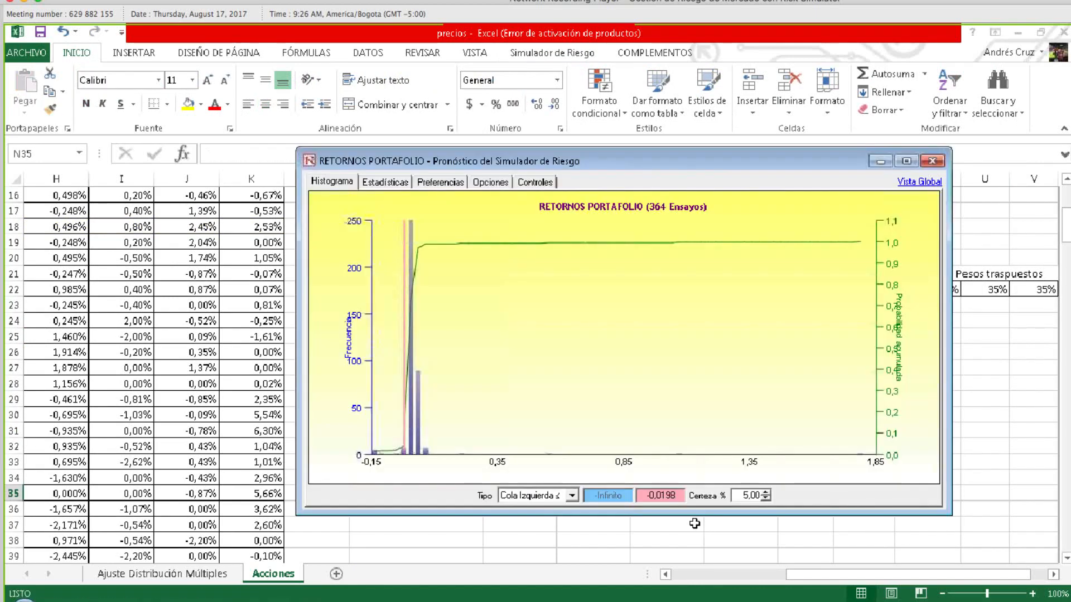
{"action": "key", "text": "alt+Tab"}
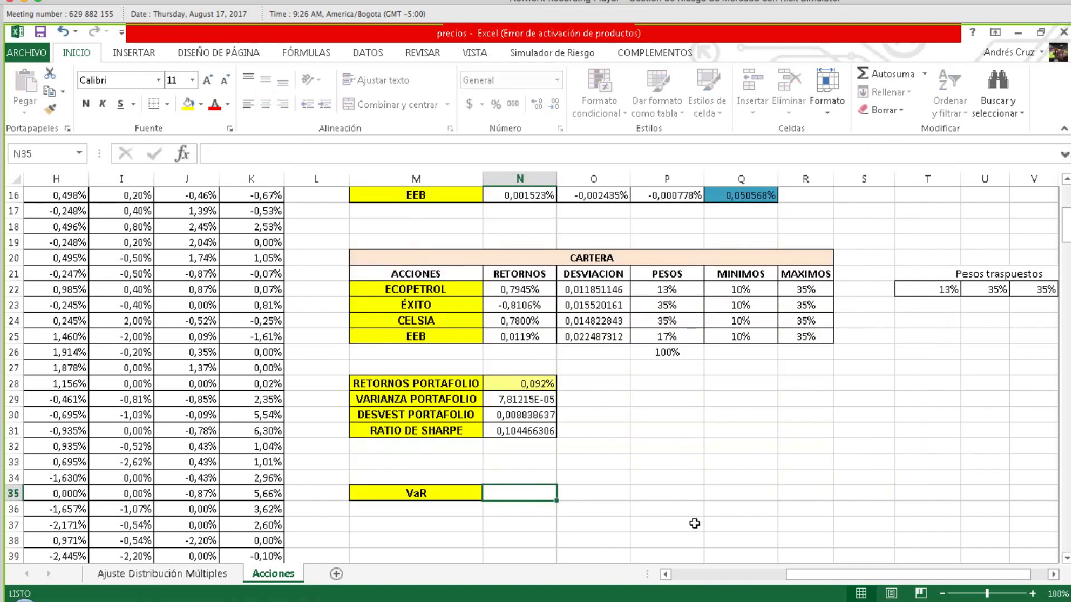
{"action": "type", "text": "Con un nivel de confianza"}
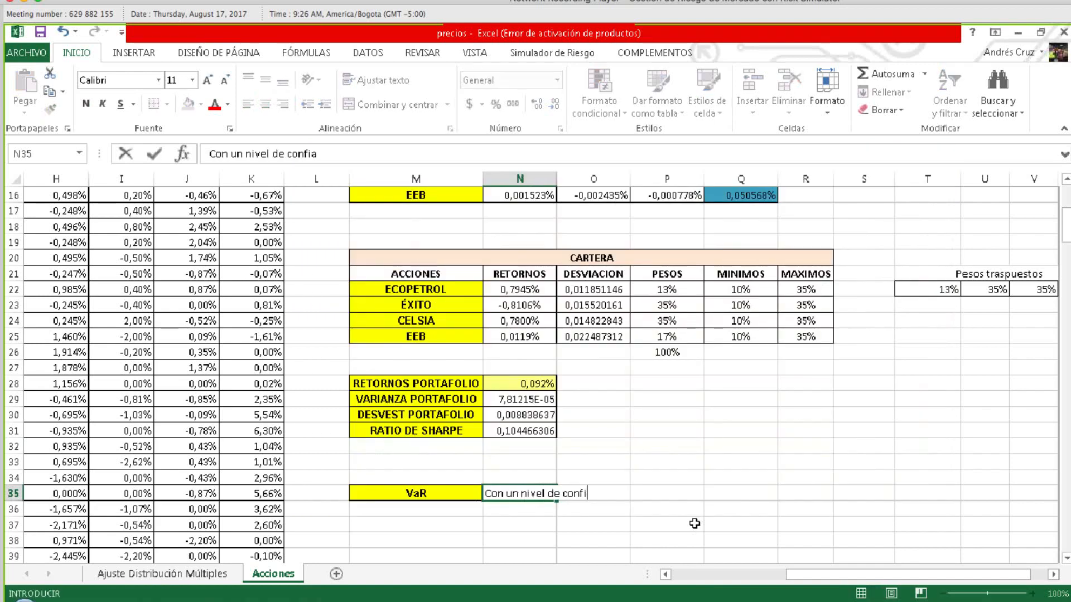
{"action": "type", "text": " del 9"}
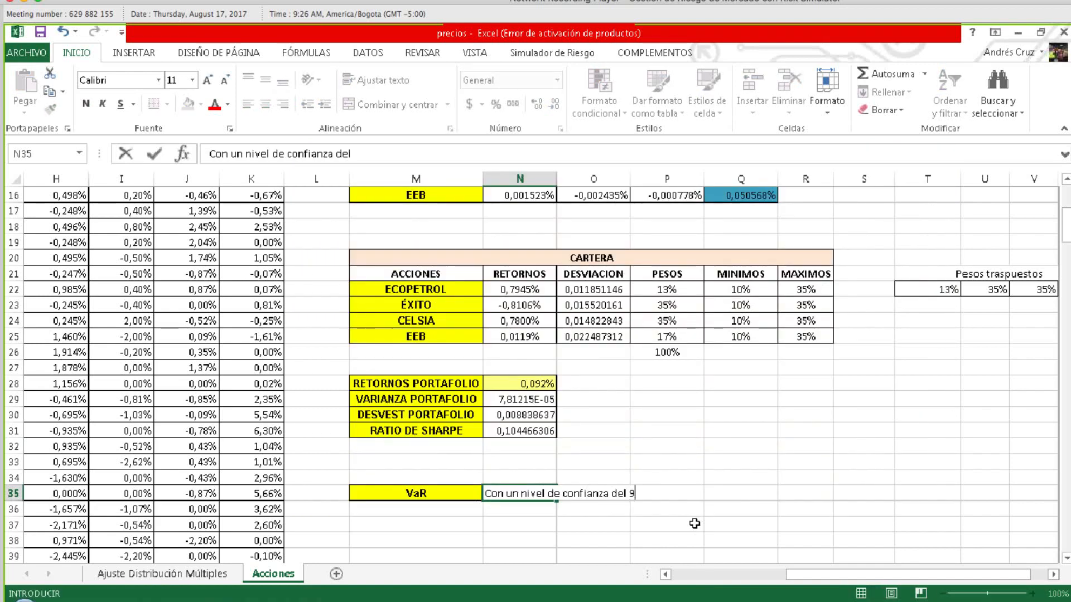
{"action": "type", "text": "5% las m{a"}
{"action": "key", "text": "BackSpace"}
{"action": "key", "text": "BackSpace"}
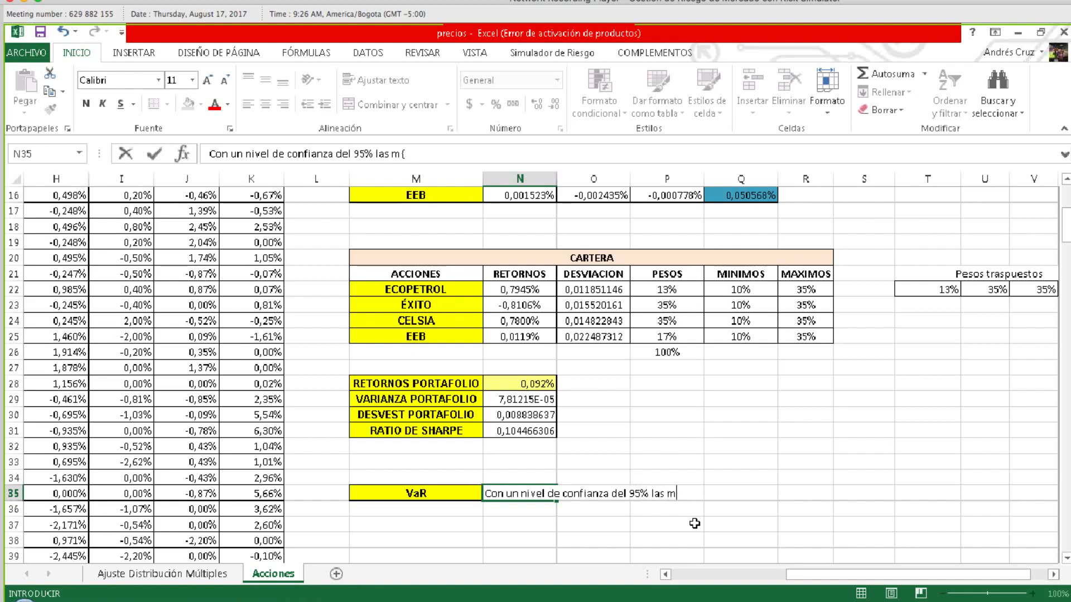
{"action": "key", "text": "BackSpace"}
{"action": "type", "text": "maximas perdidas esperadas en un hori"}
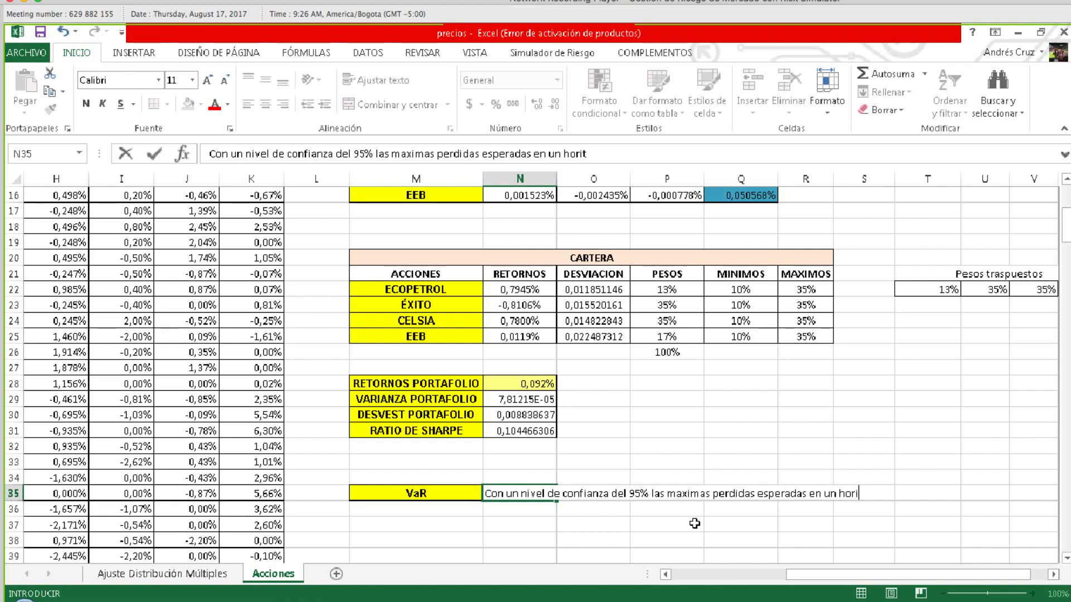
{"action": "type", "text": "zonte de "}
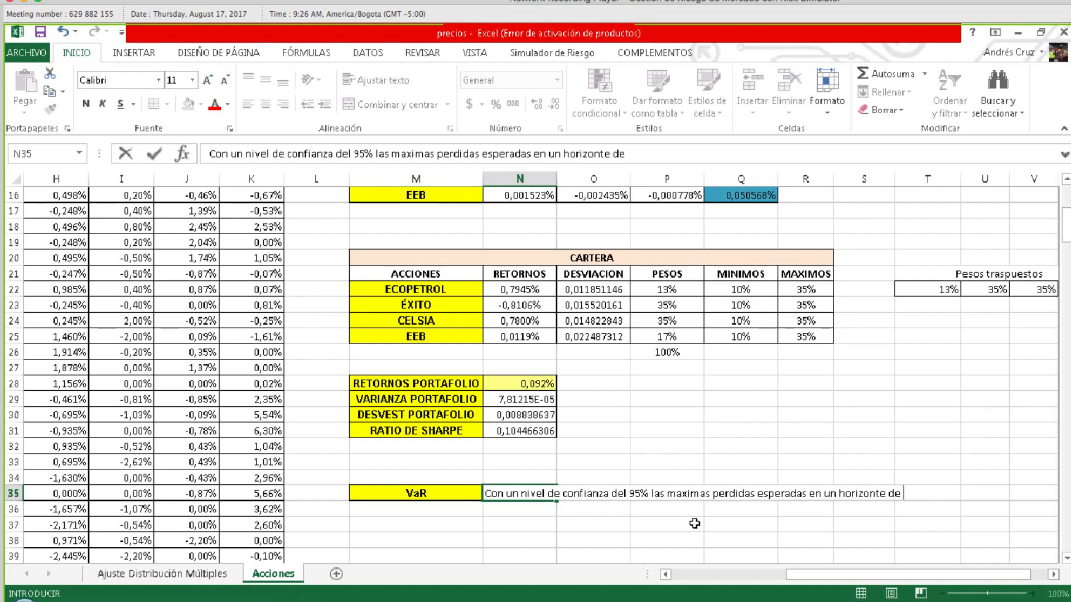
{"action": "type", "text": "tiempo de 1 dia}"}
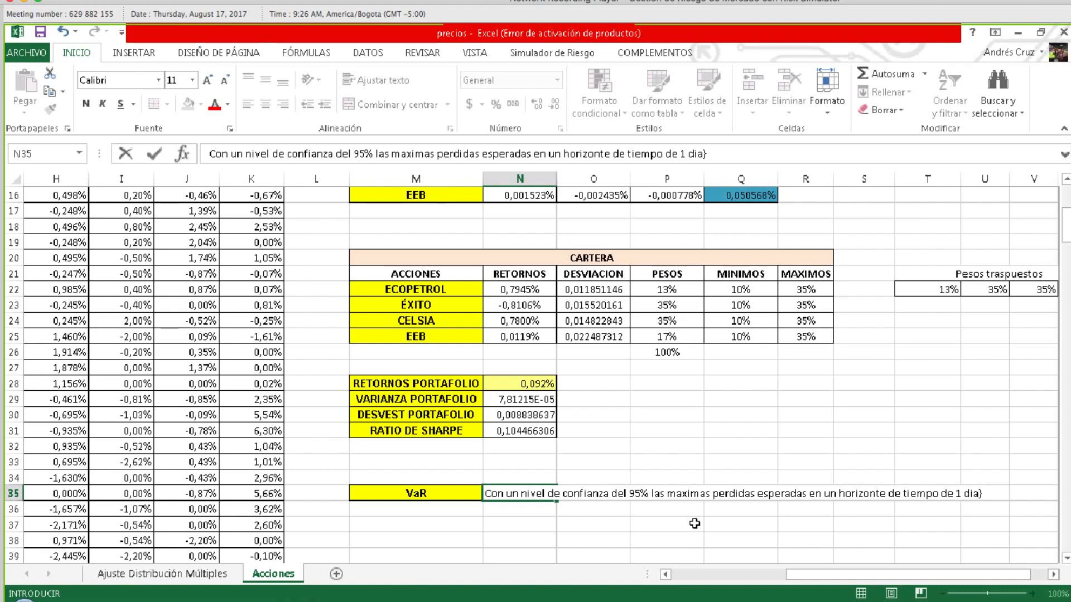
{"action": "key", "text": "BackSpace"}
{"action": "key", "text": "Return"}
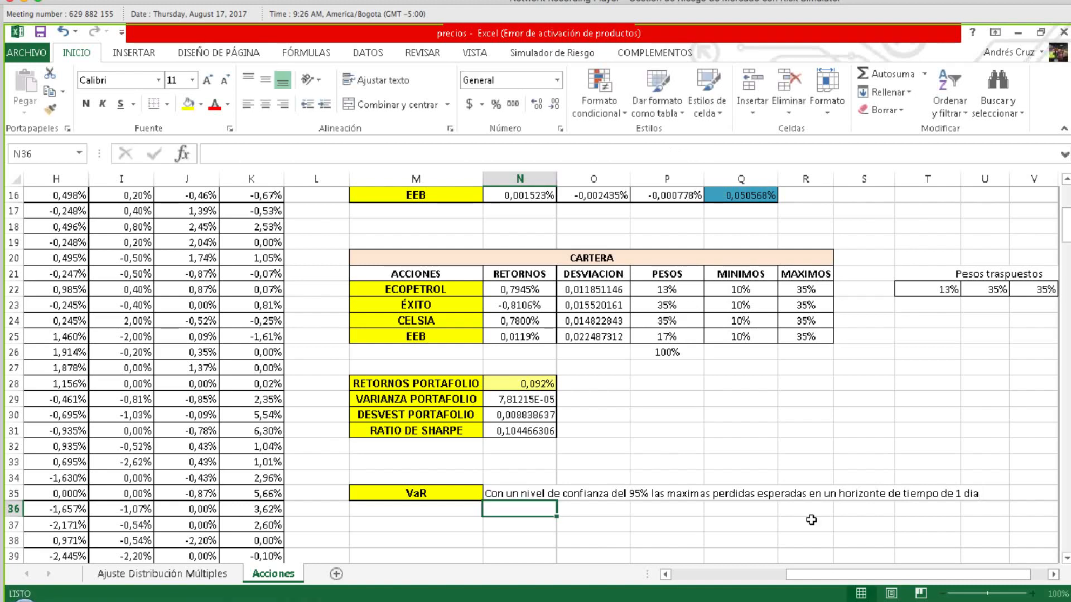
Edit the VaR sentence in N35 so that its wording reads "la maximas perdida esperada".
{"action": "key", "text": "Up"}
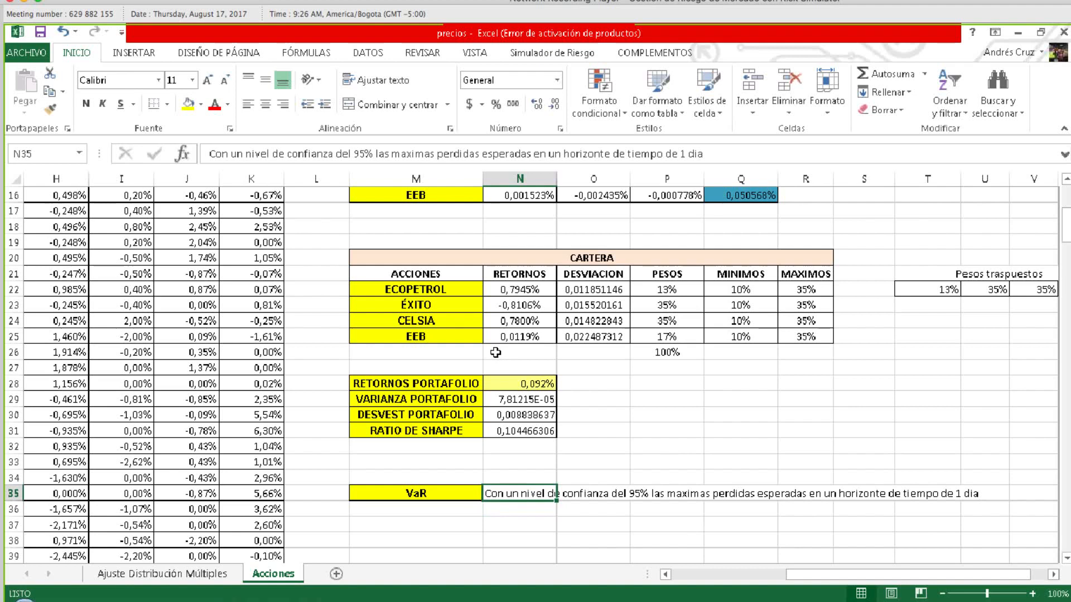
{"action": "left_click", "coordinate": [388, 154]}
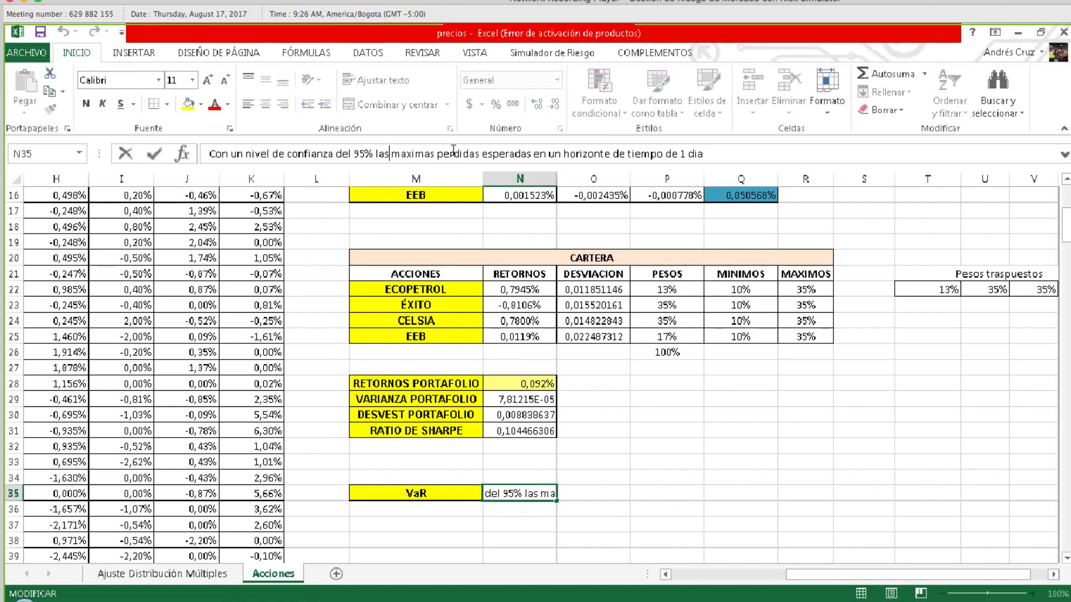
{"action": "key", "text": "BackSpace"}
{"action": "left_click", "coordinate": [430, 154]}
{"action": "type", "text": ")"}
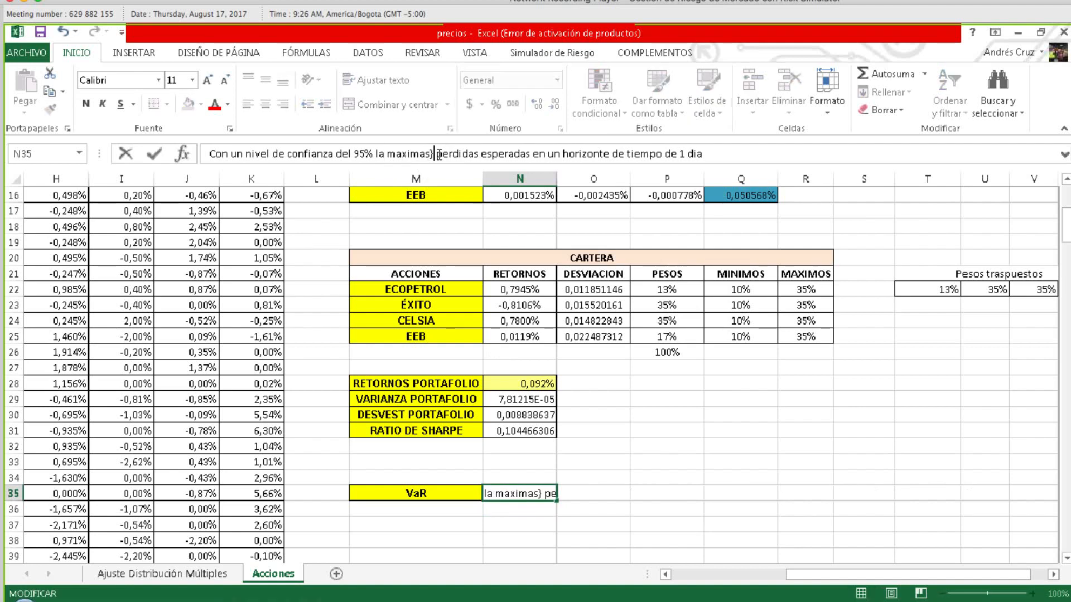
{"action": "key", "text": "BackSpace"}
{"action": "left_click", "coordinate": [472, 154]}
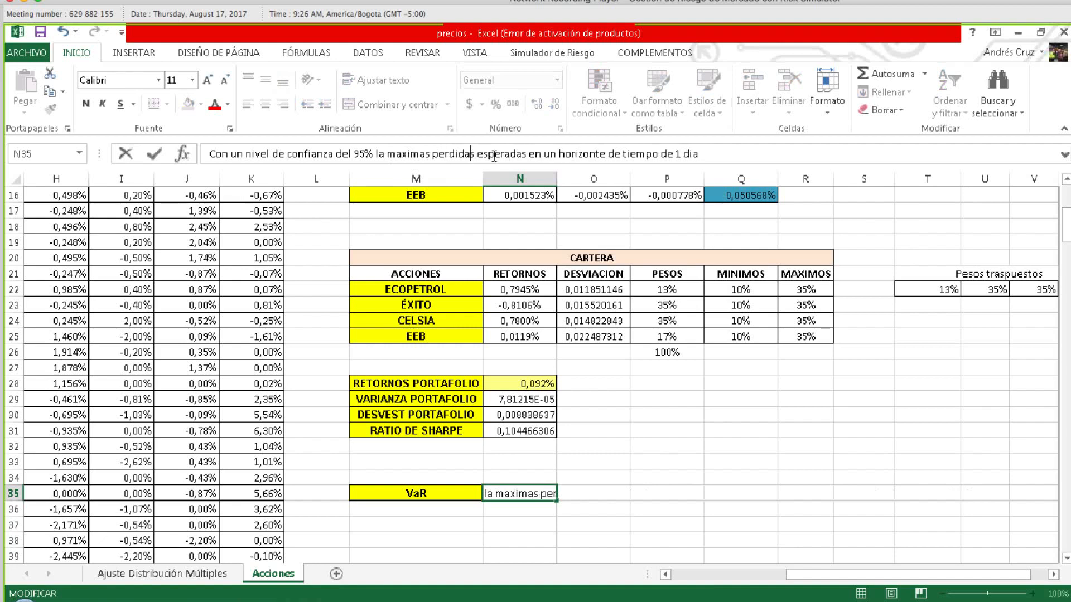
{"action": "key", "text": "BackSpace"}
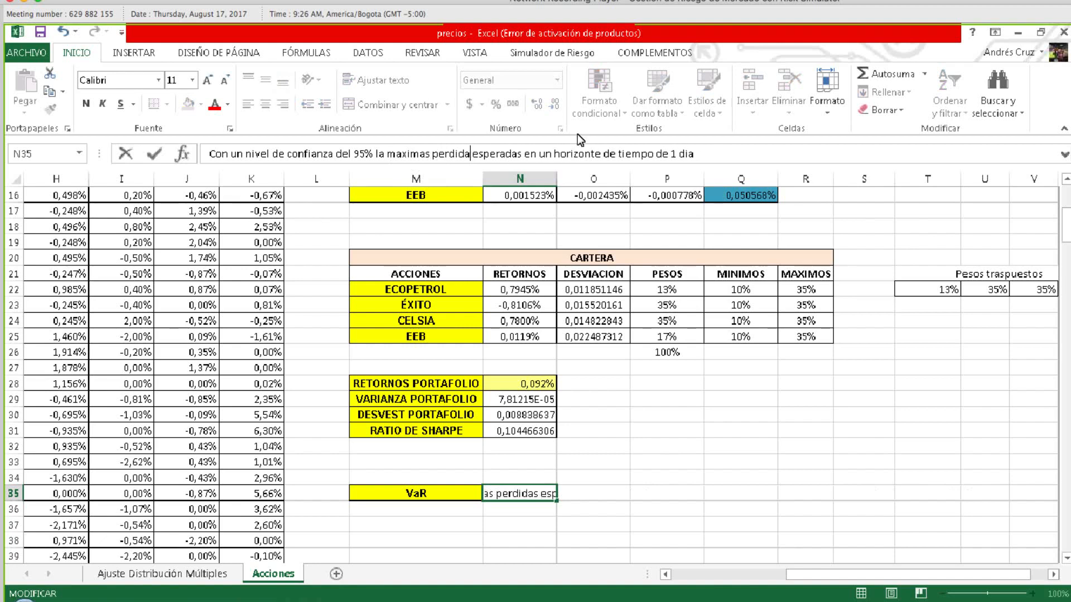
{"action": "left_click", "coordinate": [522, 151]}
{"action": "key", "text": "BackSpace"}
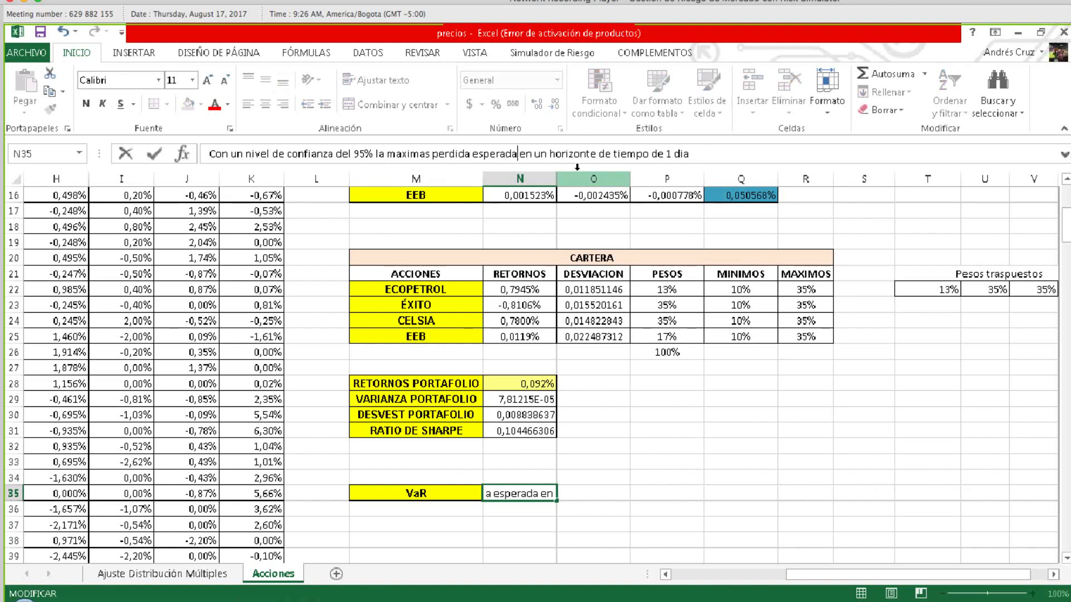
{"action": "key", "text": "Return"}
Enter "Es del -1,98%" in N36 and check it against the forecast chart's left-tail cut-off value.
{"action": "key", "text": "Return"}
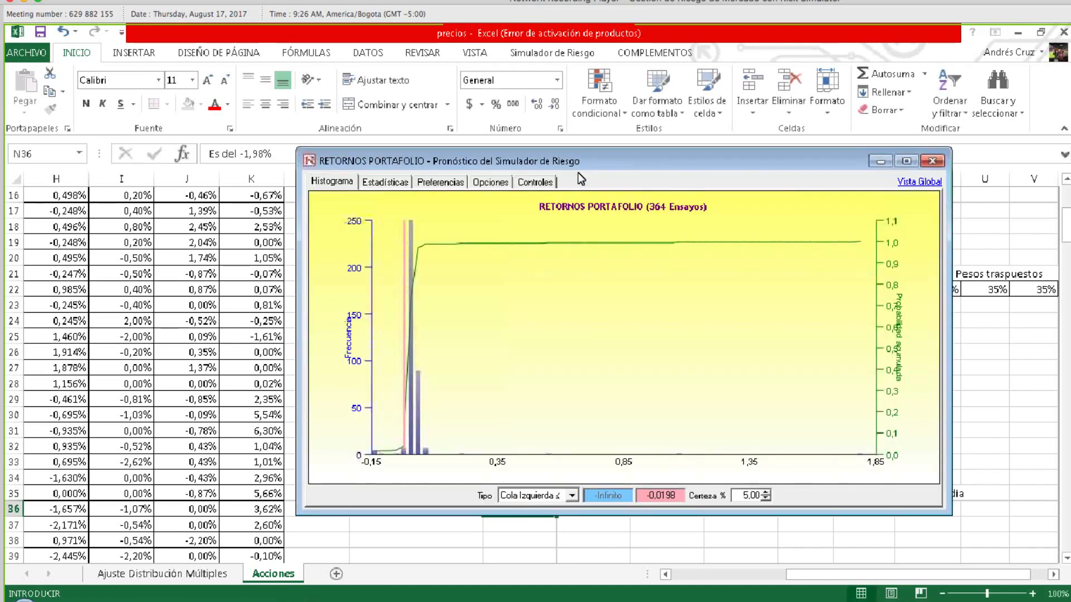
{"action": "double_click", "coordinate": [647, 495]}
{"action": "key", "text": "alt+Tab"}
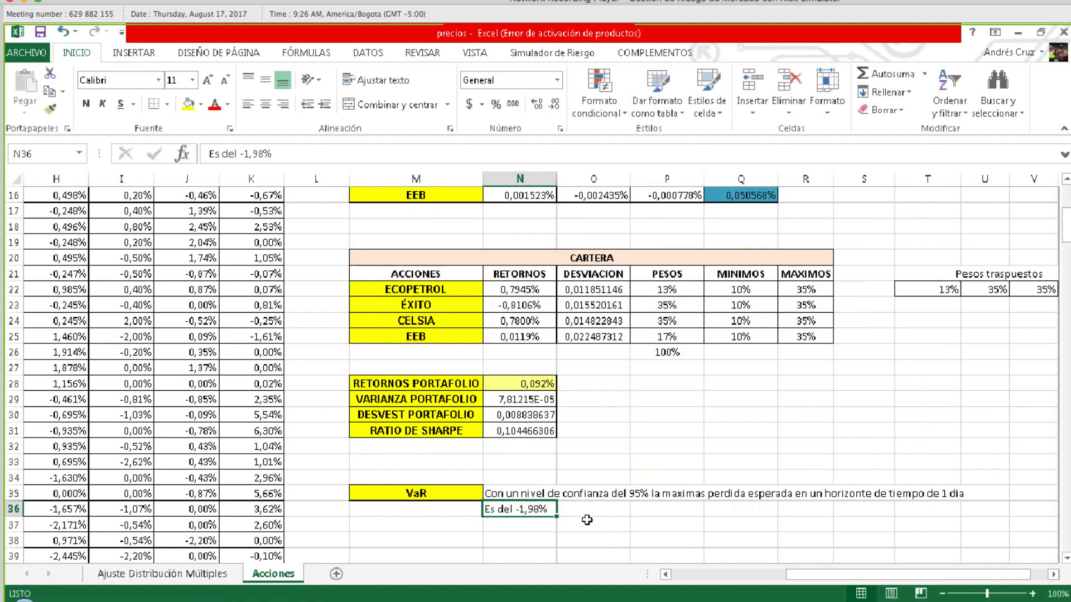
{"action": "left_click", "coordinate": [587, 521]}
{"action": "left_click", "coordinate": [536, 538]}
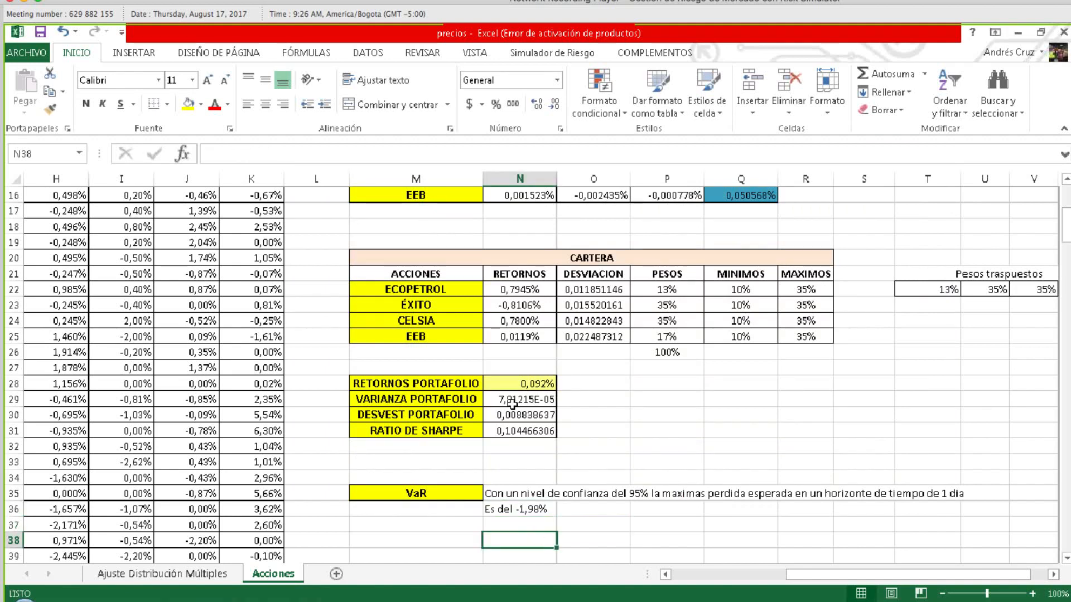
Review the RENTABILIDAD columns, the portfolio tables and the VaR result in N36.
{"action": "scroll", "coordinate": [513, 404], "scroll_direction": "down", "scroll_amount": 1}
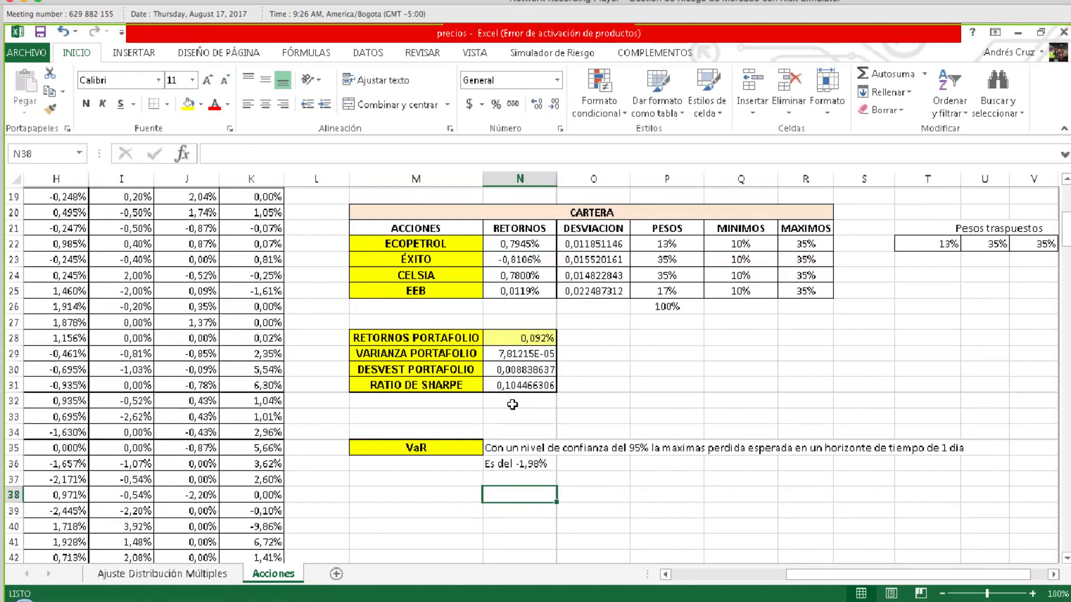
{"action": "scroll", "coordinate": [513, 405], "scroll_direction": "up", "scroll_amount": 6}
{"action": "left_click", "coordinate": [119, 215]}
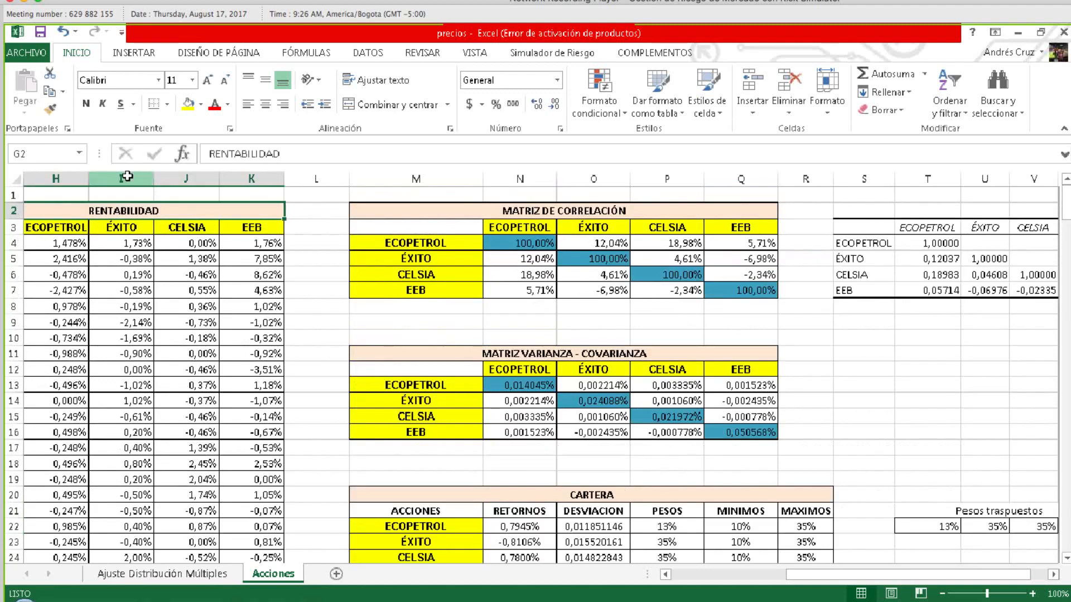
{"action": "left_click", "coordinate": [127, 177]}
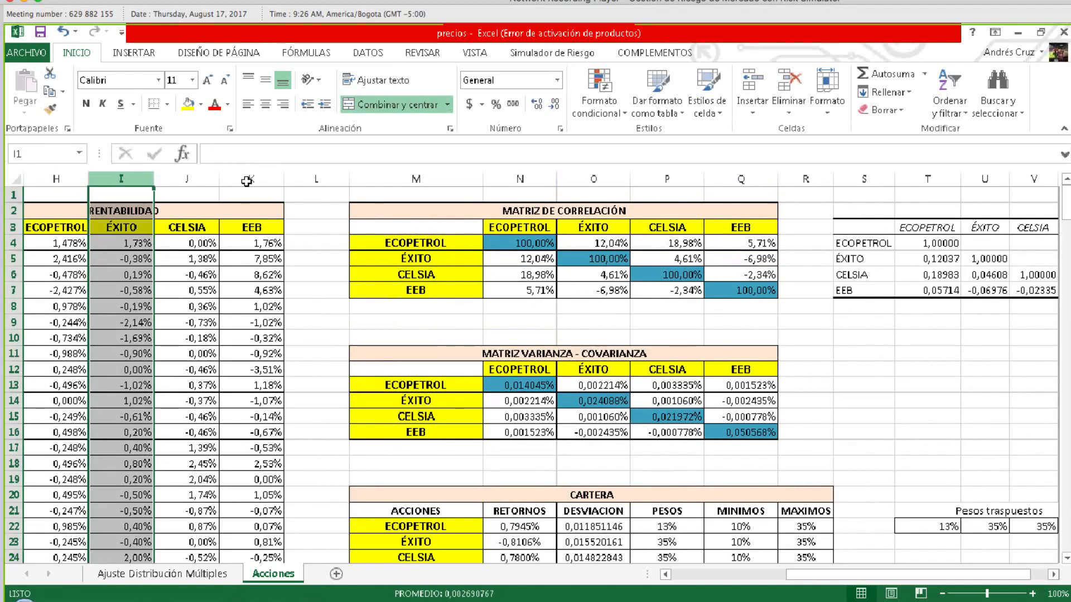
{"action": "scroll", "coordinate": [526, 516], "scroll_direction": "down", "scroll_amount": 5}
{"action": "left_click", "coordinate": [534, 510]}
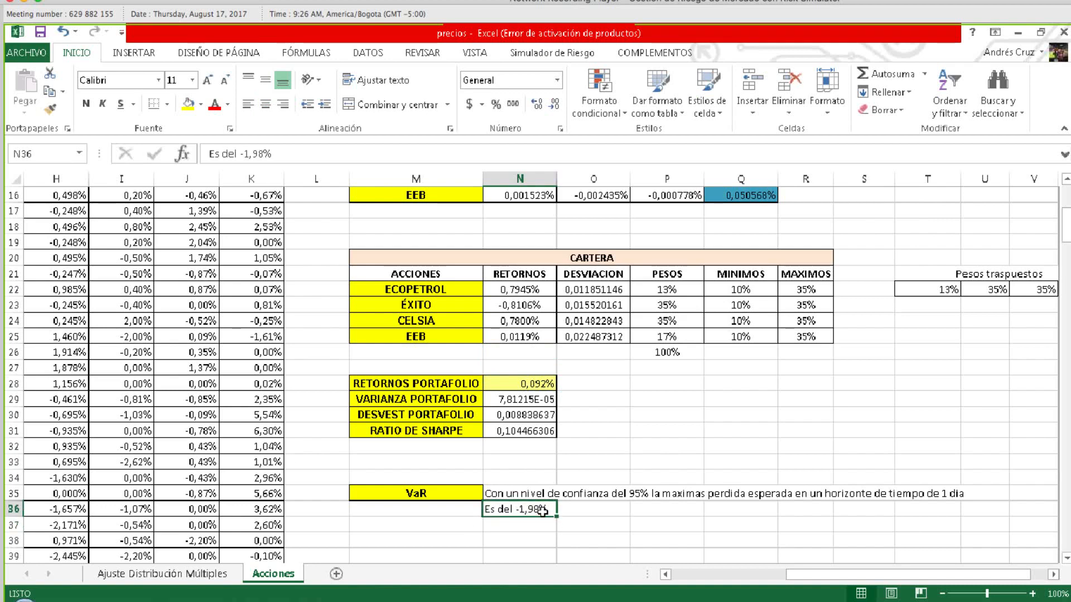
{"action": "double_click", "coordinate": [539, 509]}
{"action": "left_click", "coordinate": [667, 462]}
Save the precios workbook.
{"action": "left_click", "coordinate": [40, 32]}
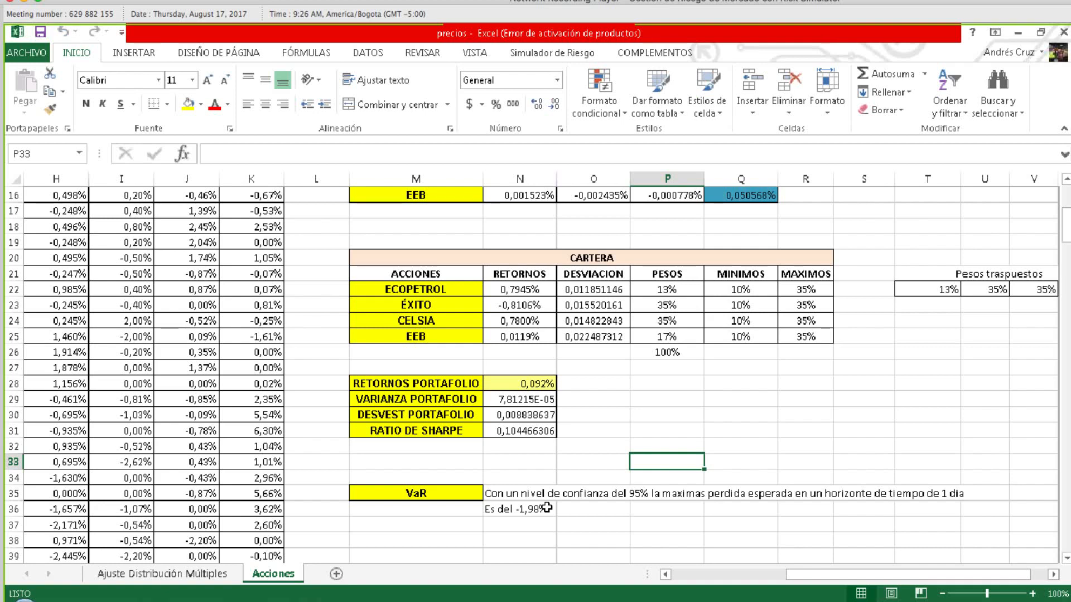
{"action": "left_click", "coordinate": [846, 65]}
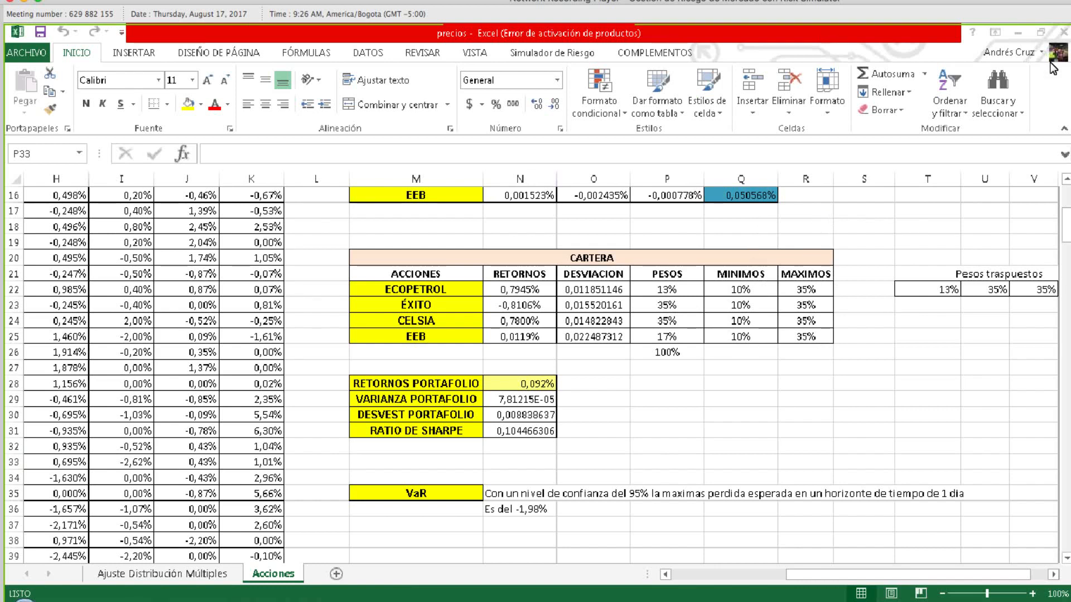
{"action": "left_click", "coordinate": [667, 462]}
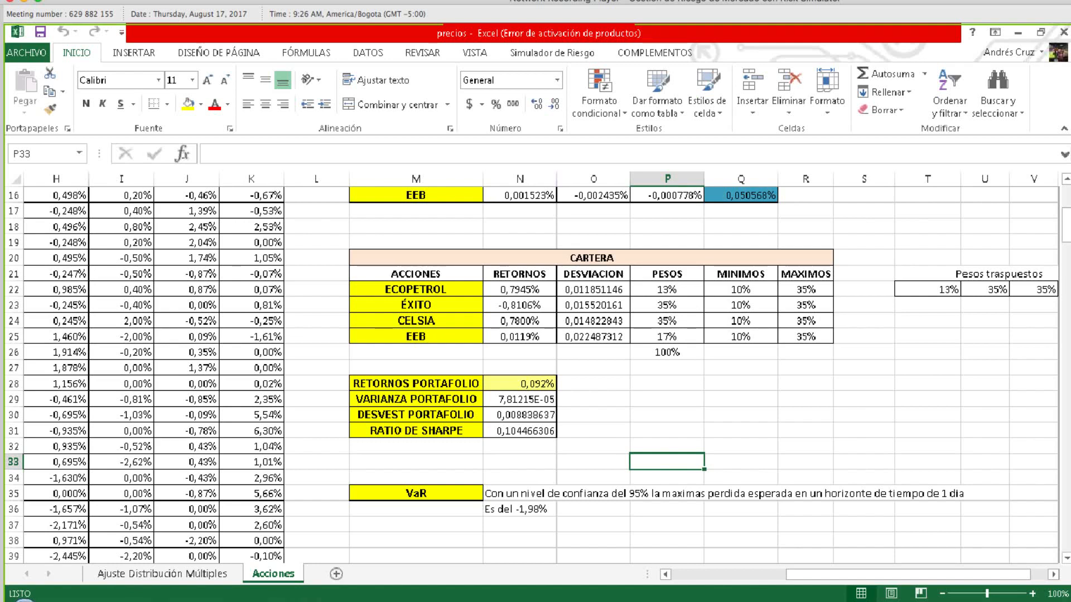
Examine the Sharpe ratio formula in N31 and highlight the portfolio return, variance, deviation and Sharpe block.
{"action": "left_click", "coordinate": [593, 368]}
{"action": "left_click", "coordinate": [536, 431]}
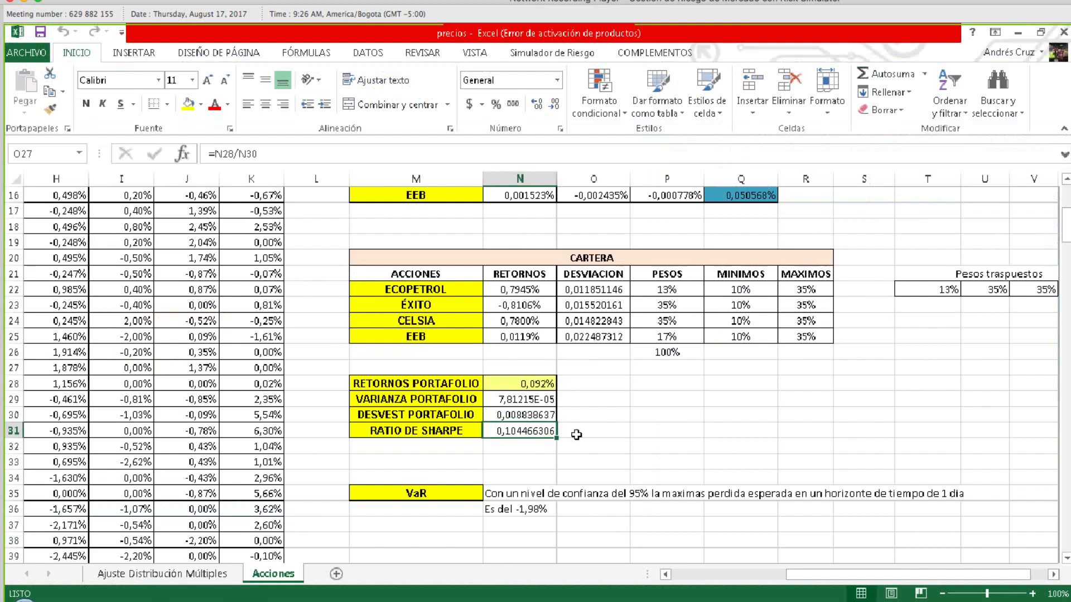
{"action": "left_click_drag", "start_coordinate": [520, 415], "coordinate": [458, 385]}
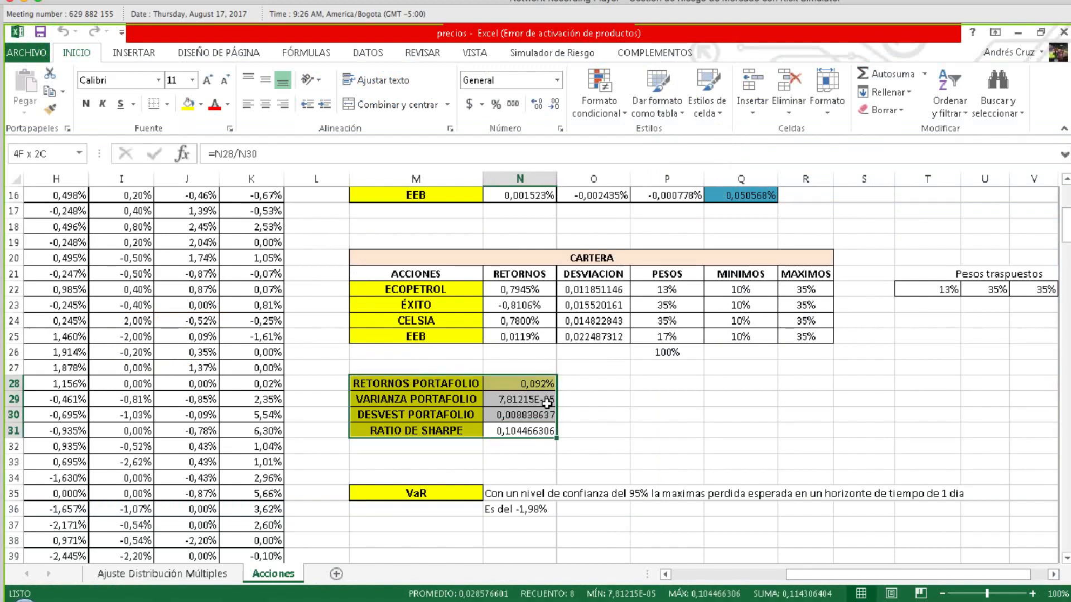
{"action": "left_click", "coordinate": [577, 425]}
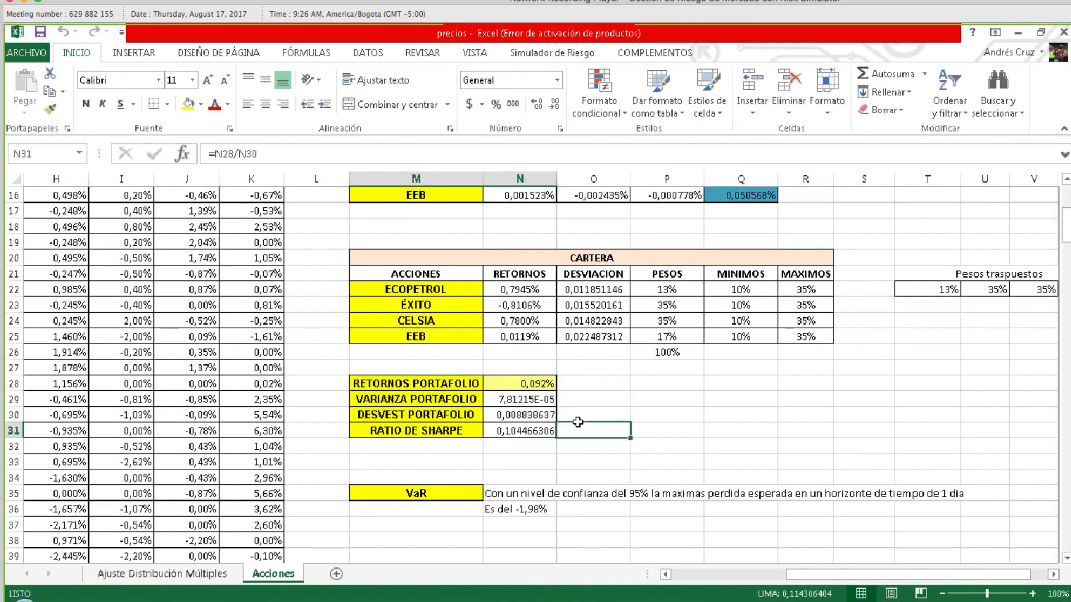
Start an input assumption for O31, choose the Binomial distribution and preview its shape with 5 trials.
{"action": "left_click", "coordinate": [544, 55]}
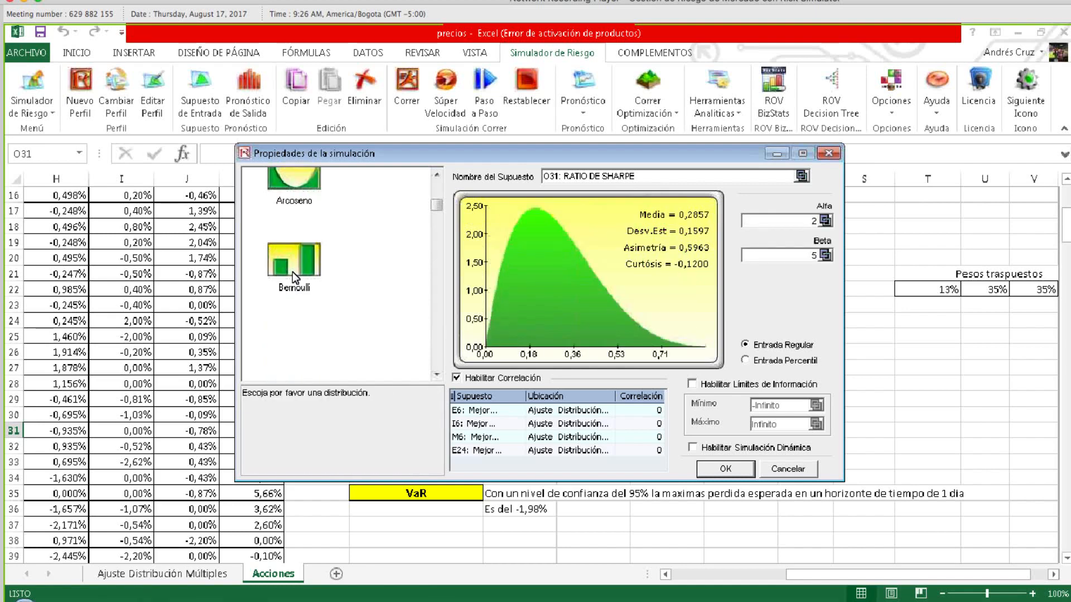
{"action": "left_click", "coordinate": [436, 376]}
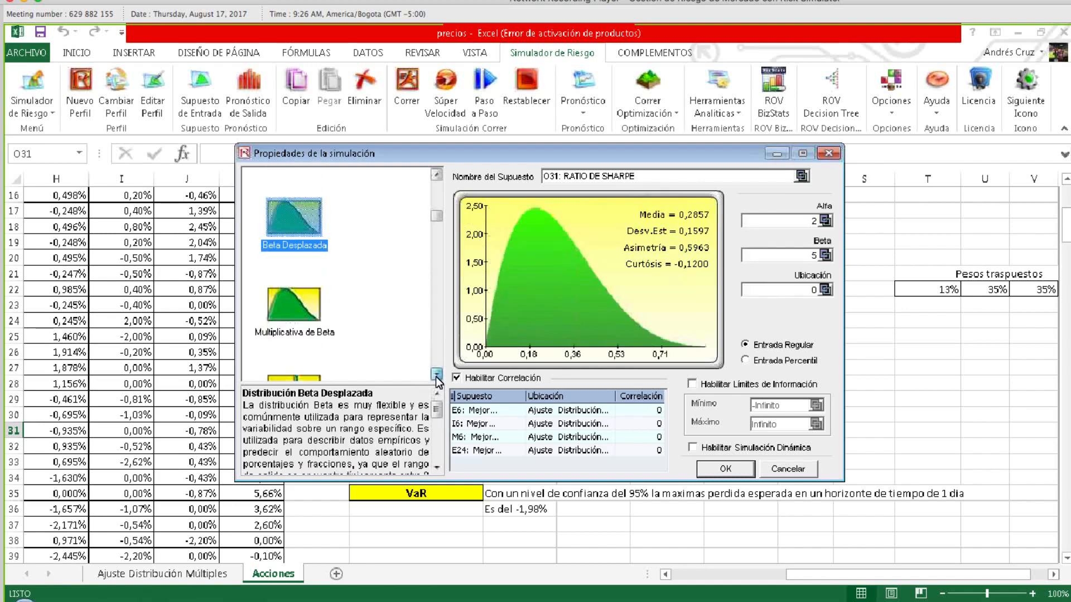
{"action": "left_click", "coordinate": [436, 377]}
{"action": "left_click", "coordinate": [272, 302]}
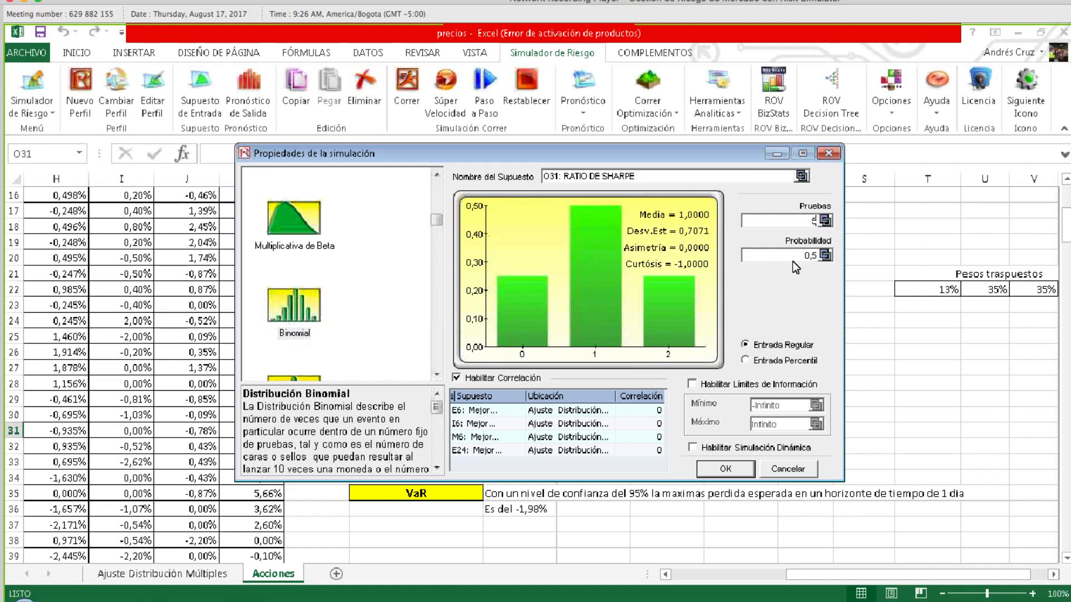
{"action": "type", "text": "5"}
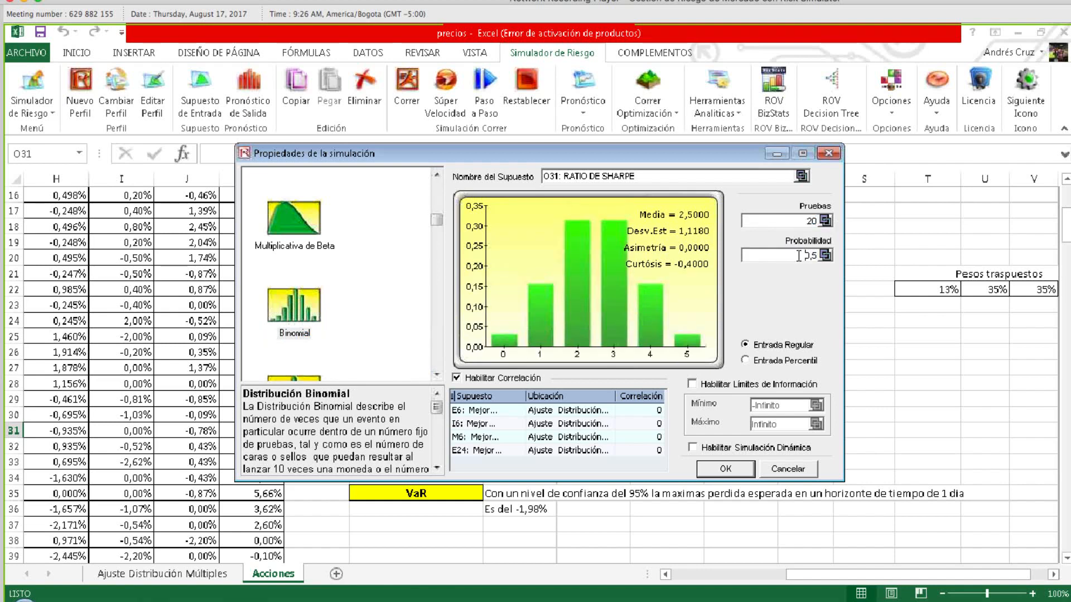
Compare the Binomial distribution's shape using 100, 2 and again 100 trials, and discard the O31 assumption.
{"action": "double_click", "coordinate": [805, 216]}
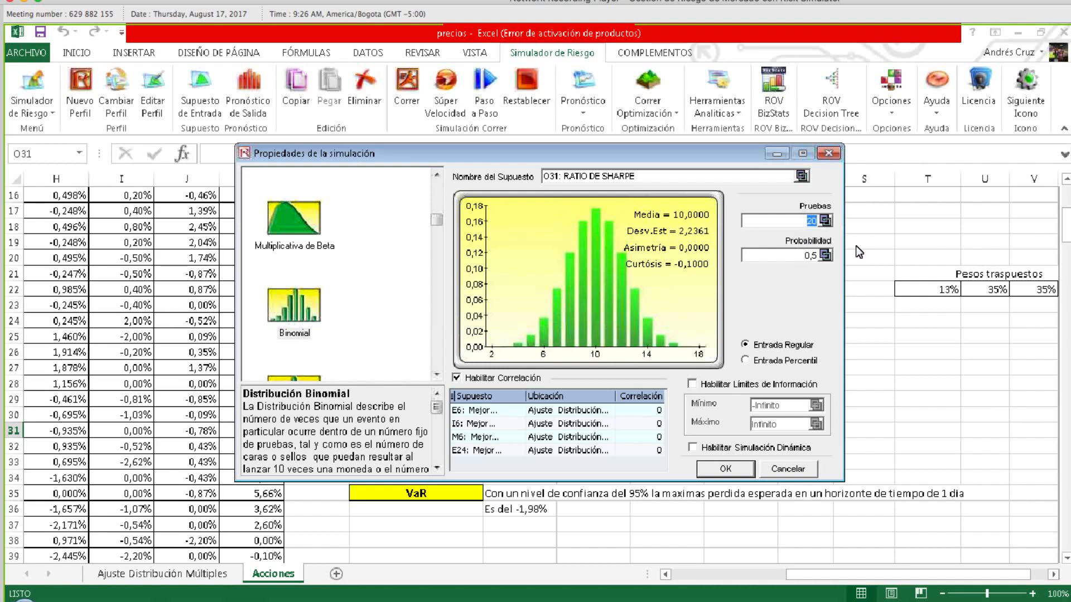
{"action": "type", "text": "100"}
{"action": "double_click", "coordinate": [803, 221]}
{"action": "type", "text": "2"}
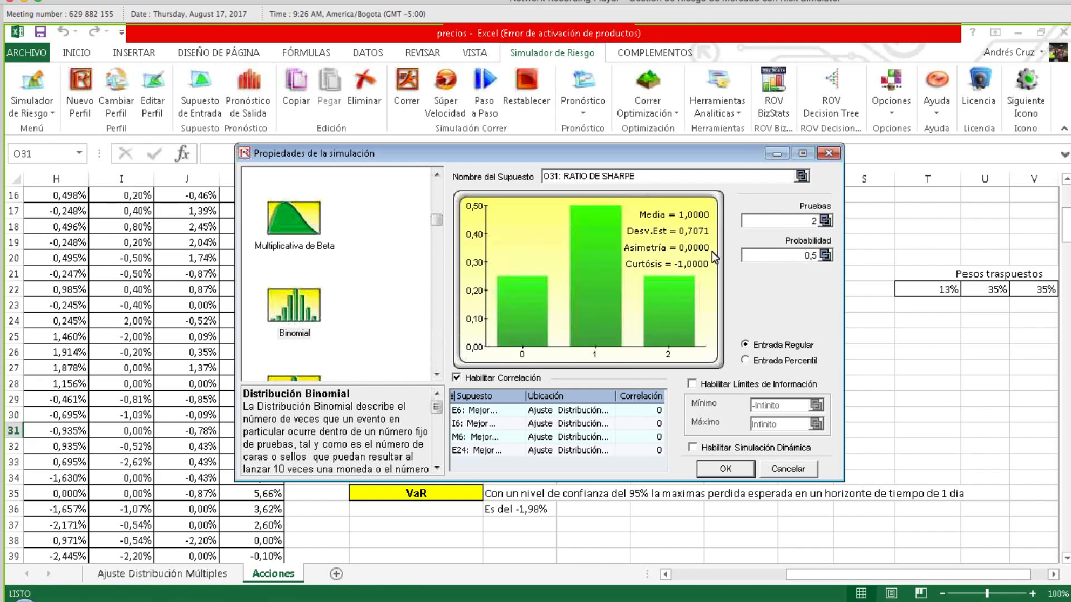
{"action": "left_click_drag", "start_coordinate": [794, 217], "coordinate": [836, 229]}
{"action": "type", "text": "100"}
{"action": "key", "text": "Return"}
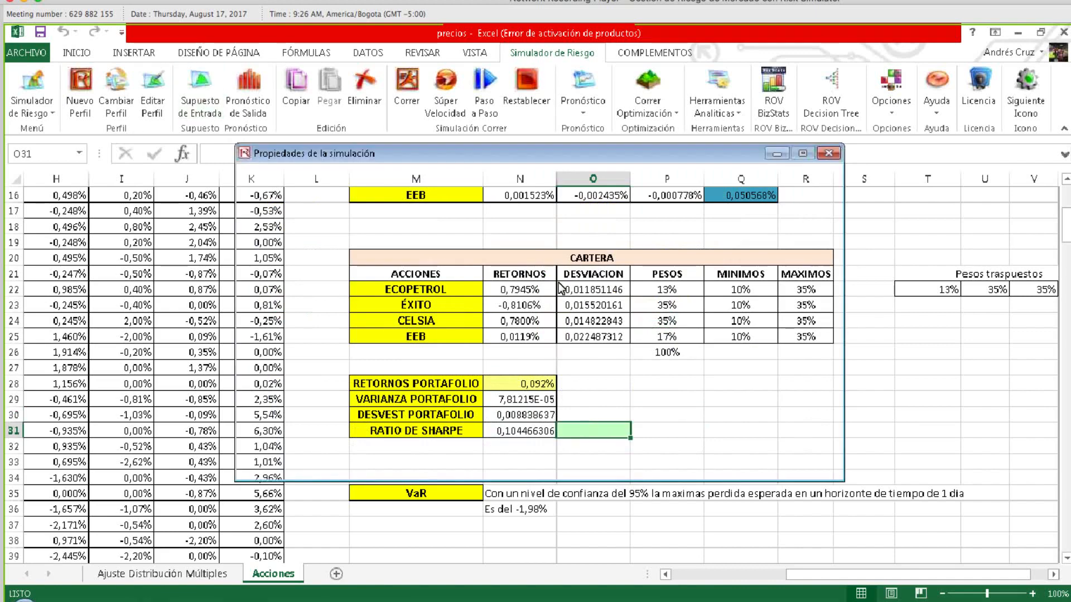
{"action": "left_click", "coordinate": [789, 469]}
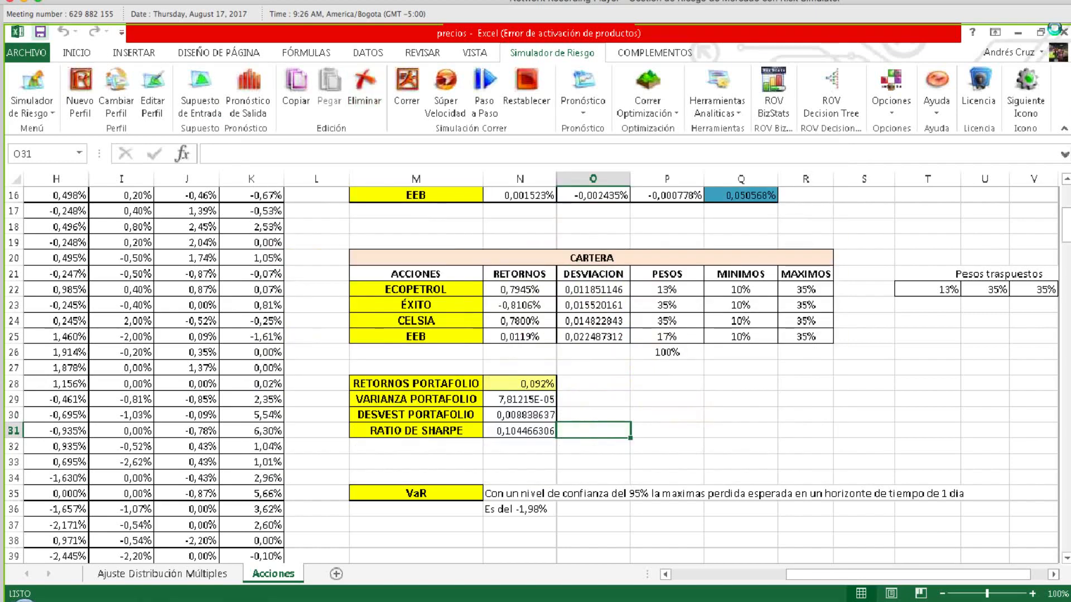
Switch to the presentation and advance from the slide on why VaR is important to the instructor contact slide.
{"action": "left_click", "coordinate": [221, 601]}
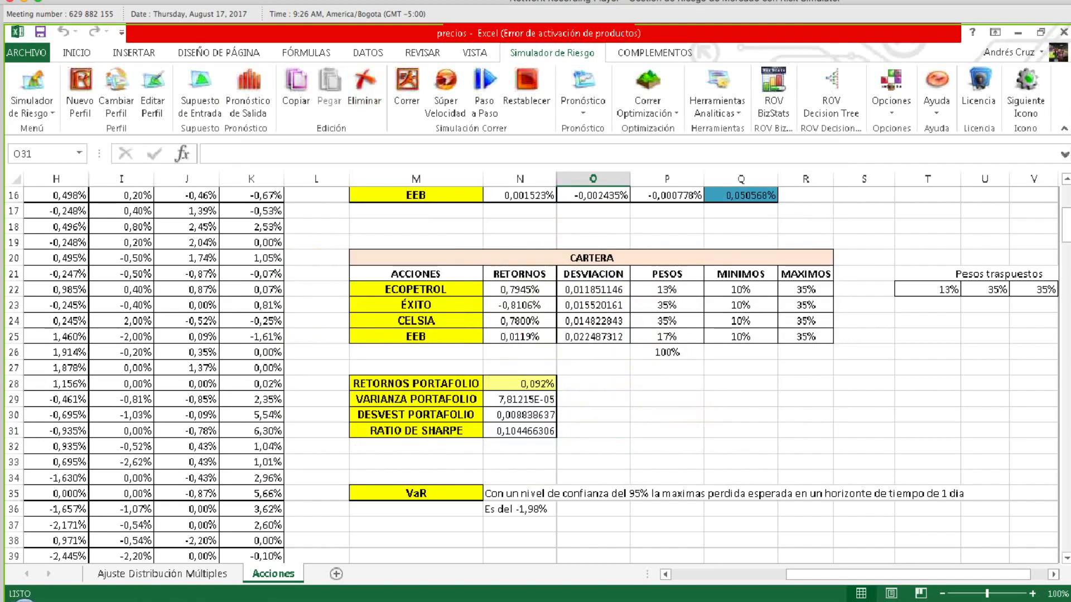
{"action": "left_click", "coordinate": [220, 575]}
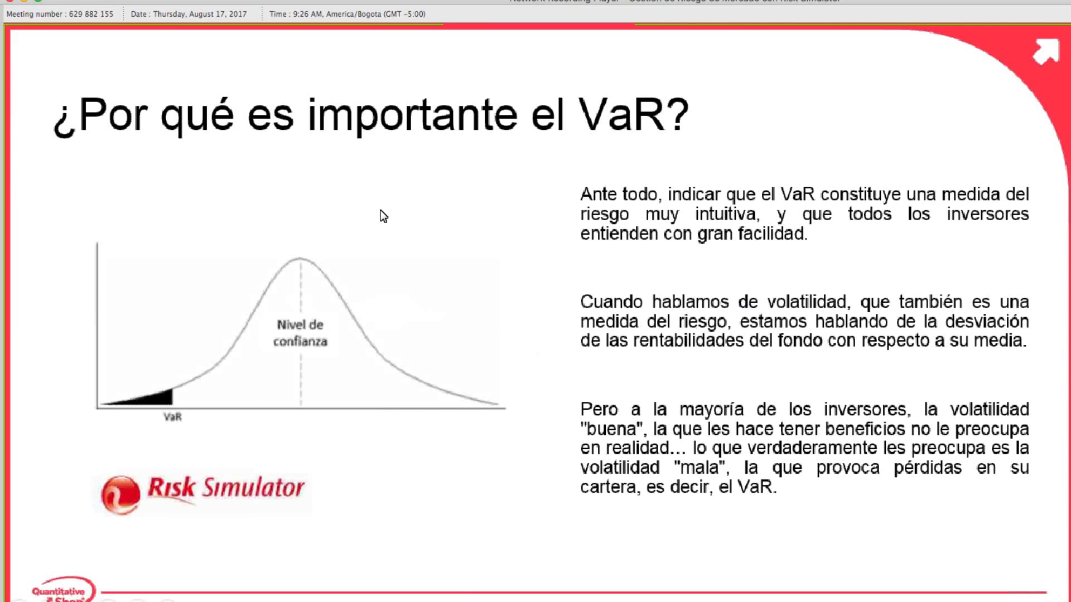
{"action": "left_click", "coordinate": [359, 284]}
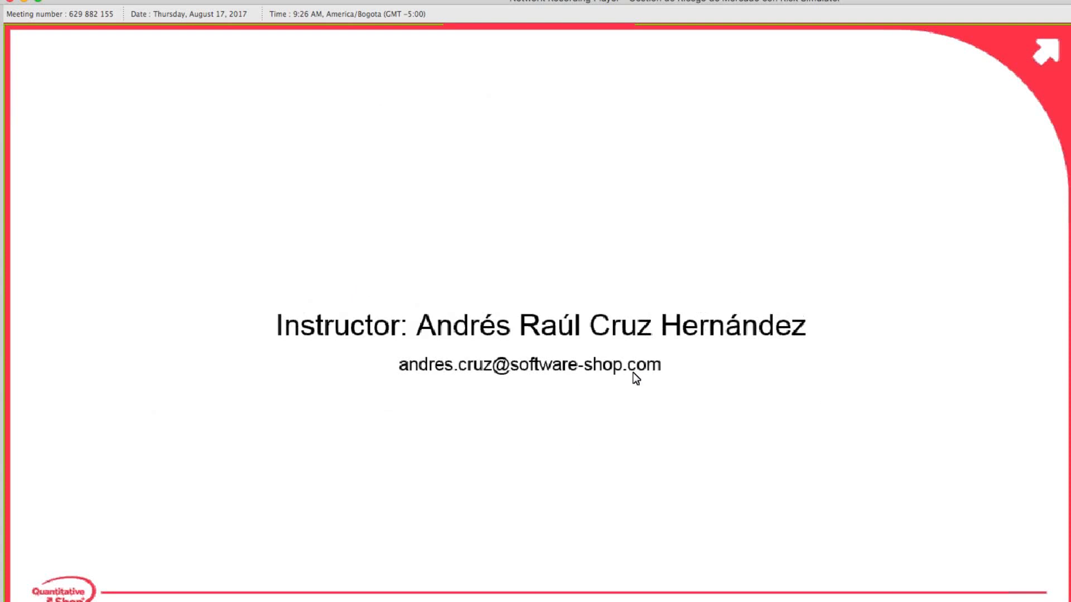